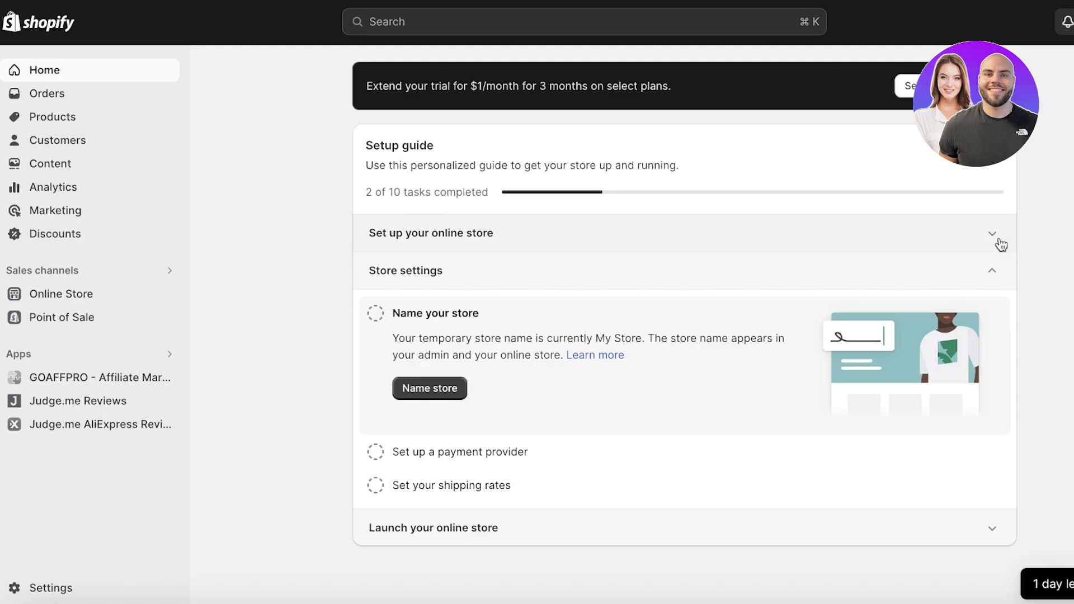
Step: Open Settings from the Home page to reach the Store details page
click(29, 587)
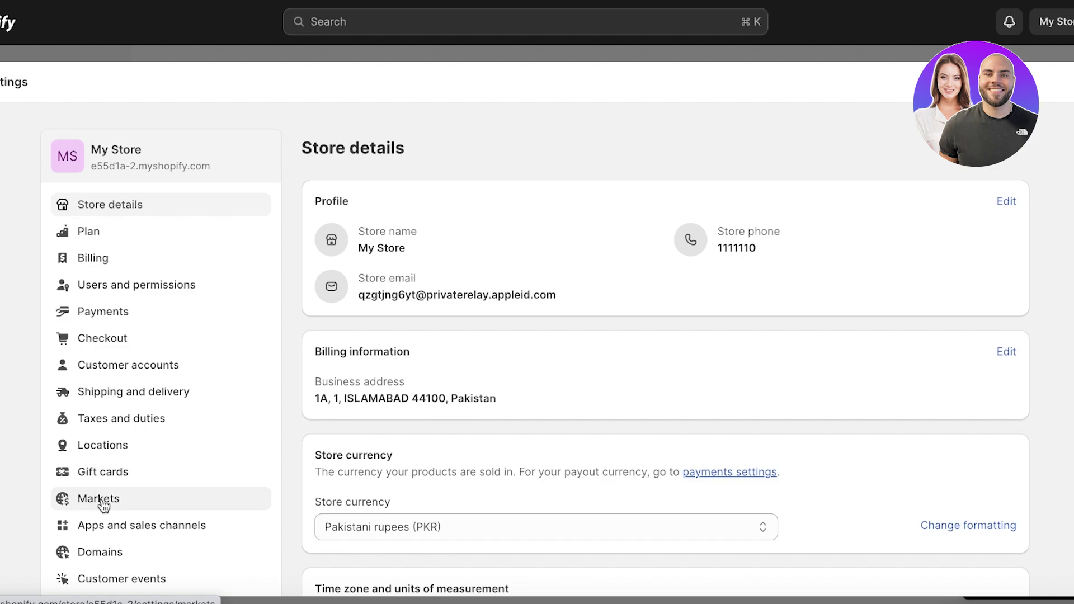
Step: Open Shipping and delivery and review the General rates for 2 locations and 2 zones
click(81, 403)
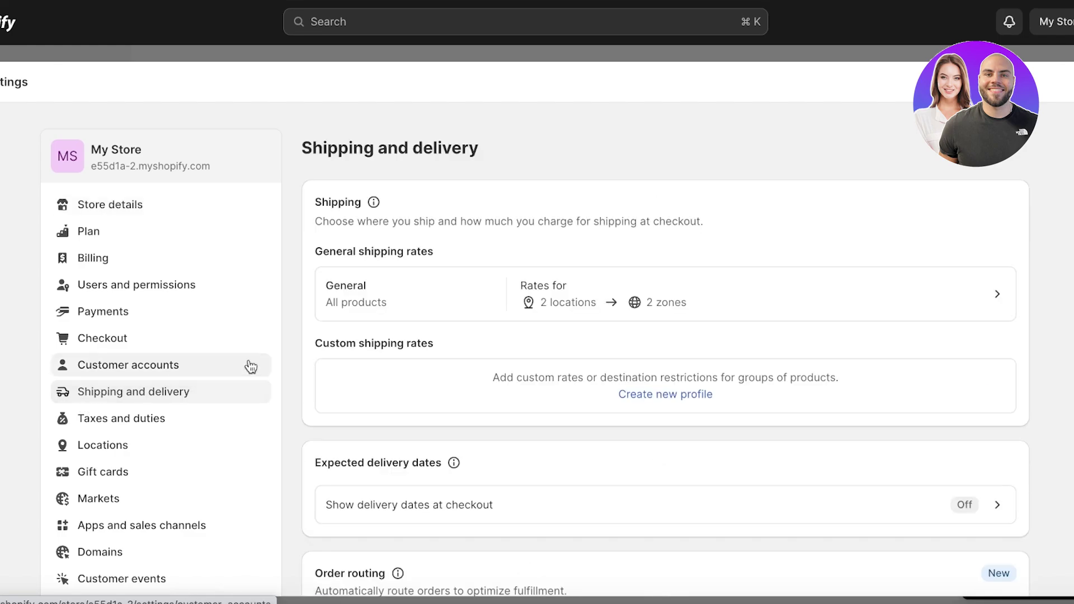
scroll(744, 372, down, 7)
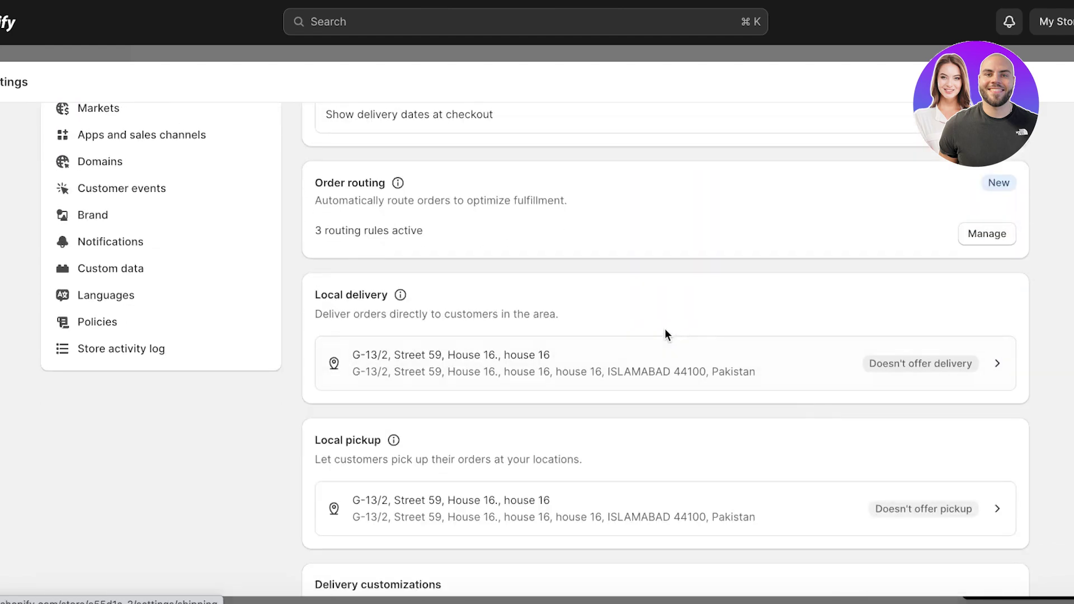
scroll(643, 328, up, 7)
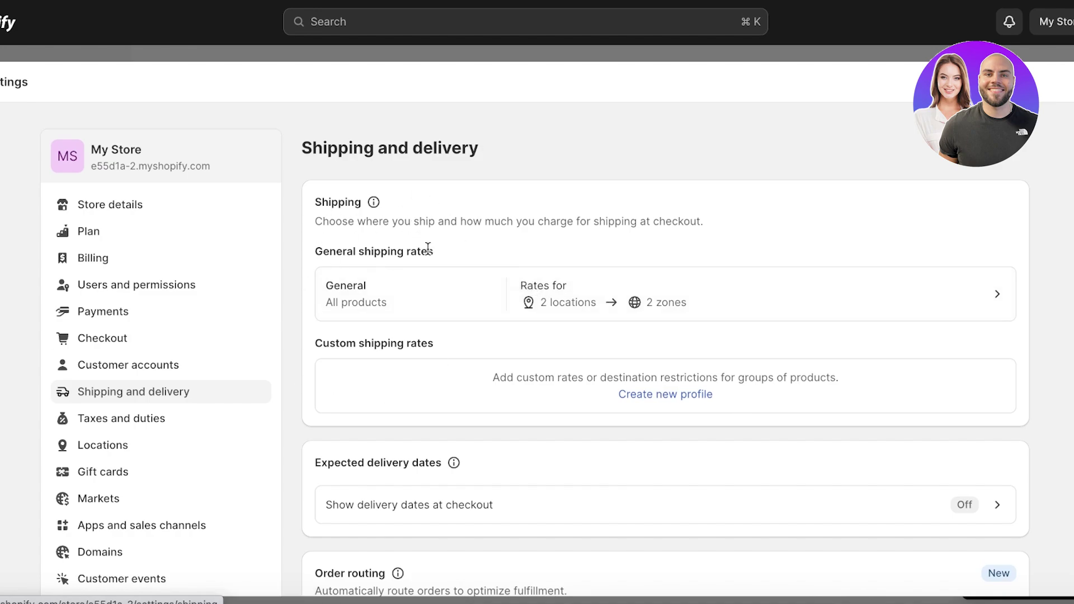
Step: Open the General shipping profile and review its zones
click(398, 307)
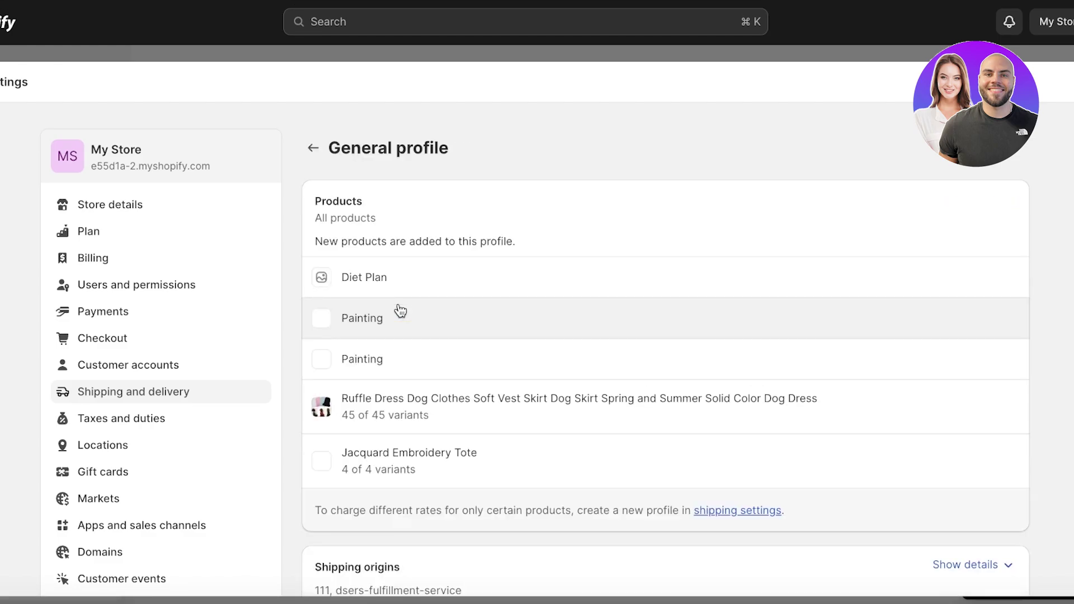
scroll(451, 324, down, 5)
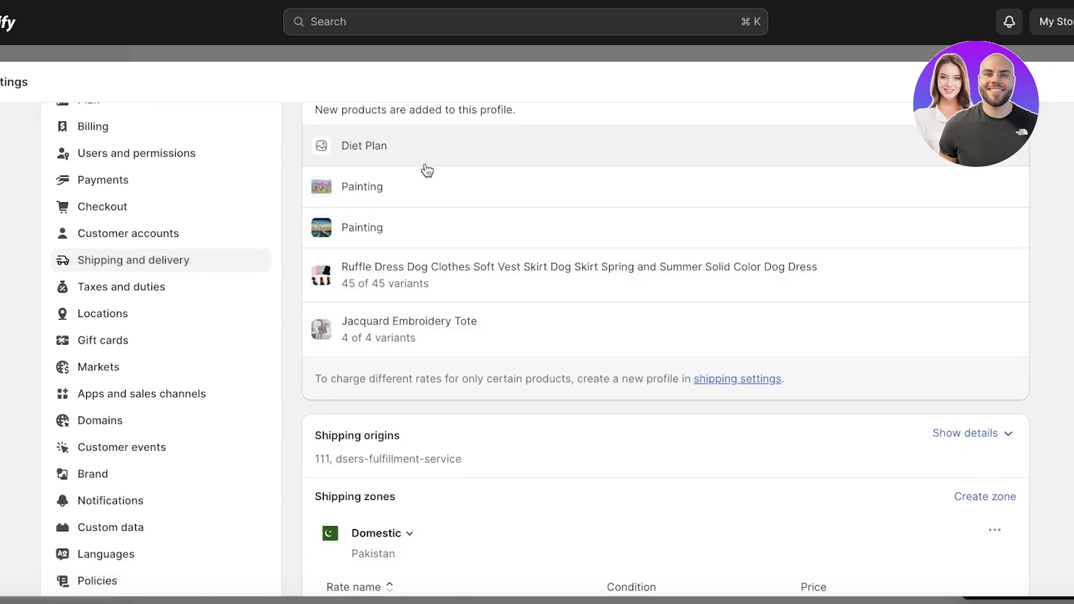
scroll(373, 348, down, 3)
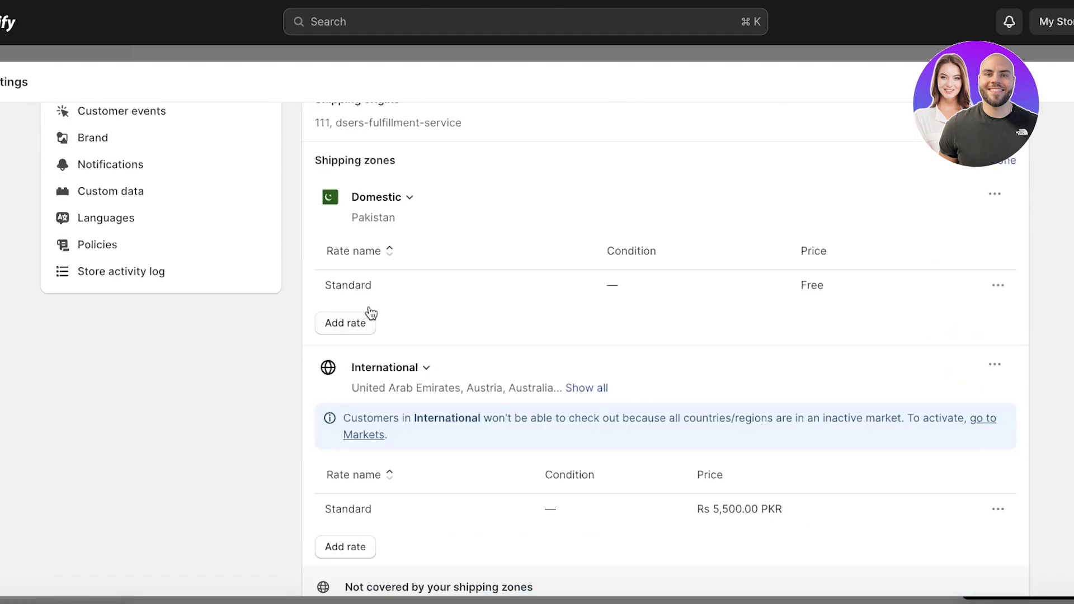
scroll(367, 309, up, 1)
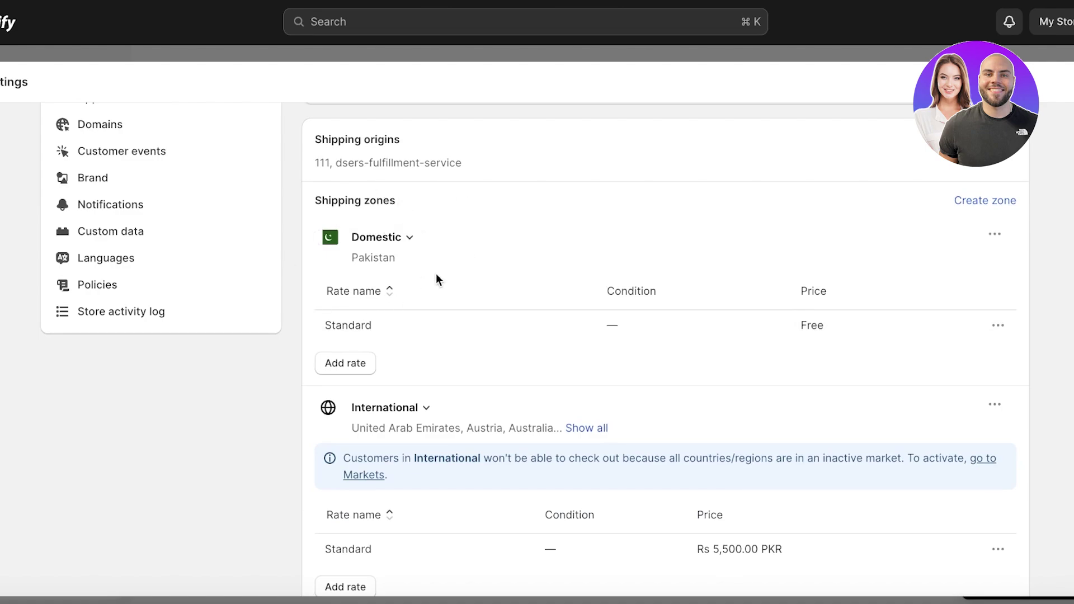
scroll(414, 268, down, 2)
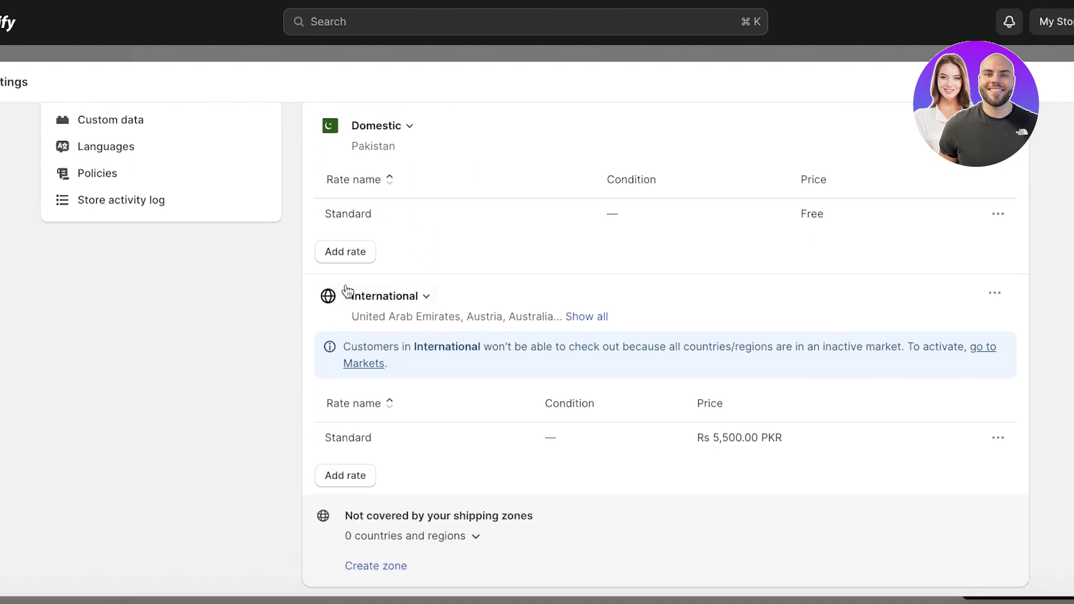
Step: Delete the International and Domestic shipping zones from the General profile
click(996, 294)
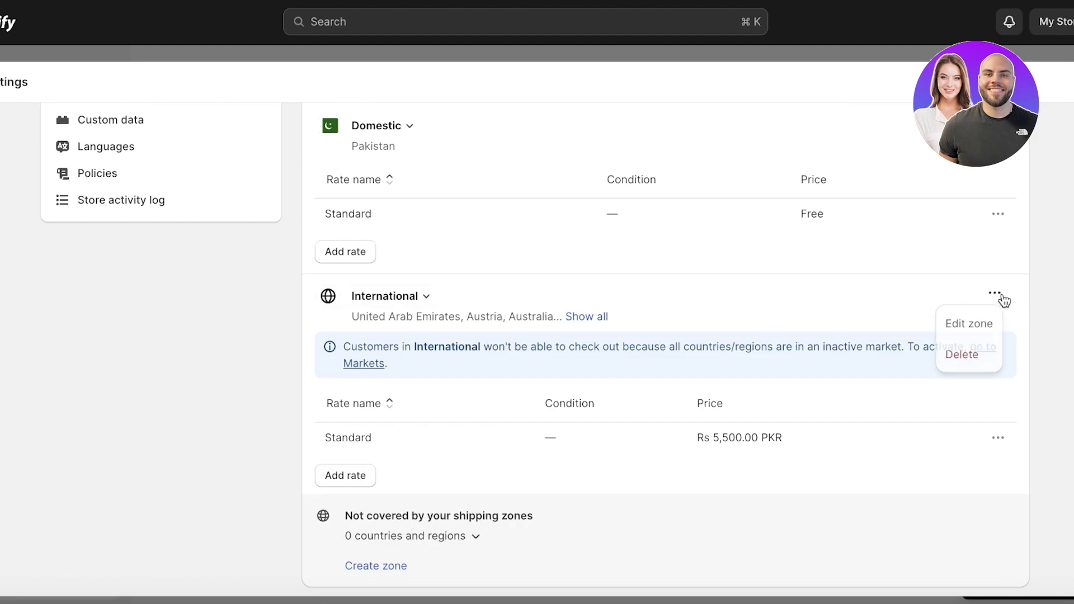
click(979, 356)
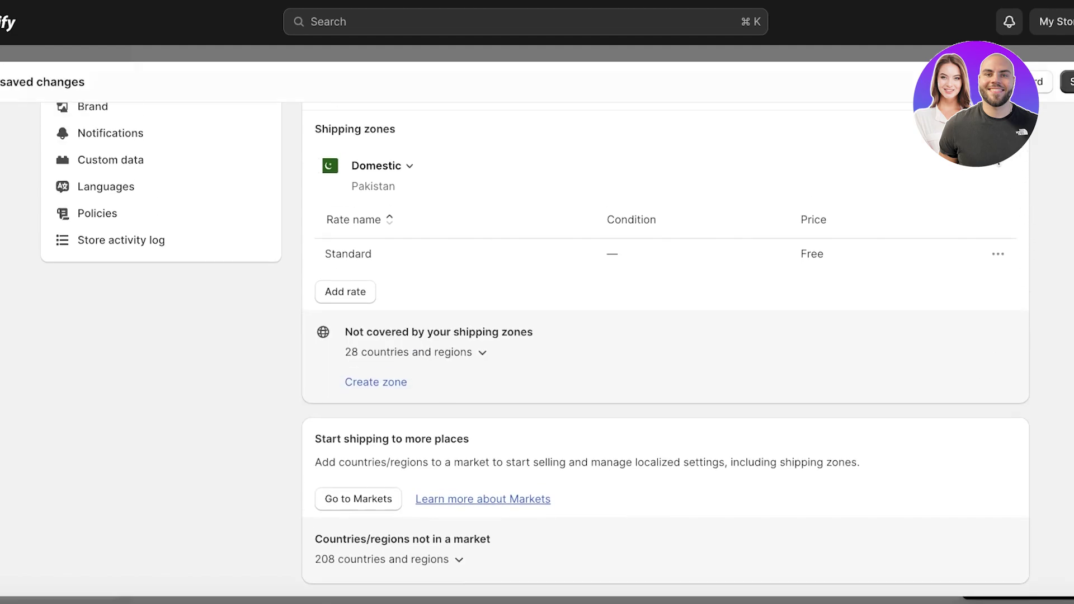
click(983, 254)
click(943, 223)
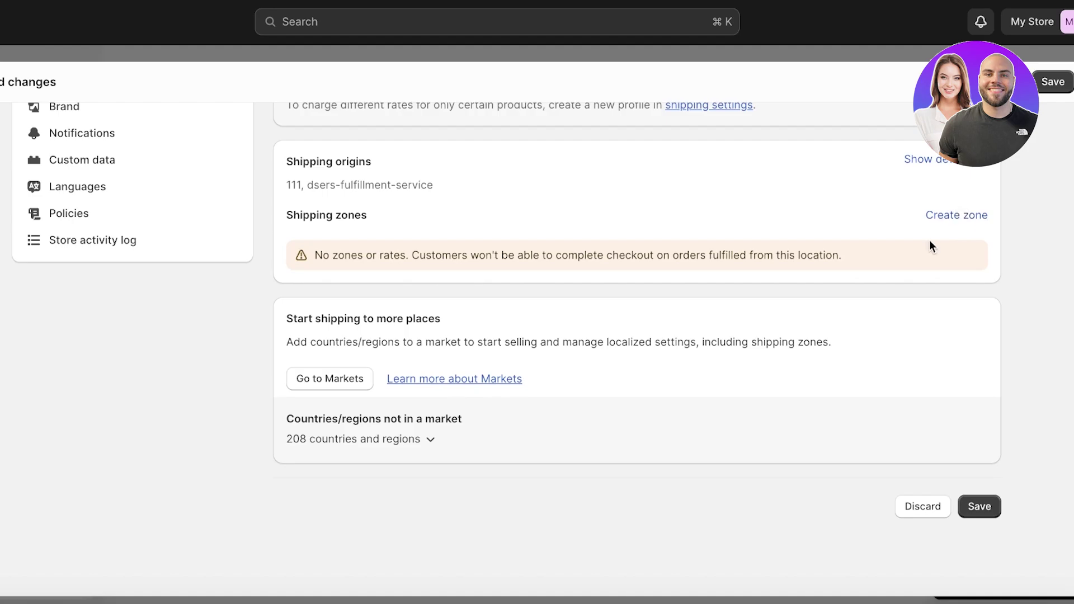
Step: Start a new shipping zone and search 'canada' to try adding Canada
click(958, 218)
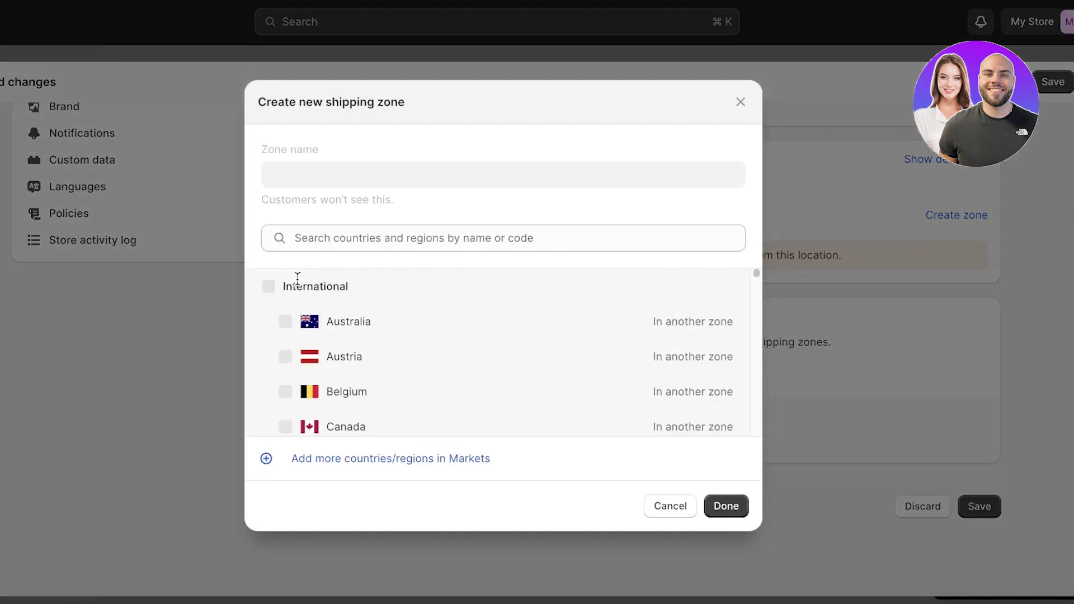
scroll(297, 342, down, 10)
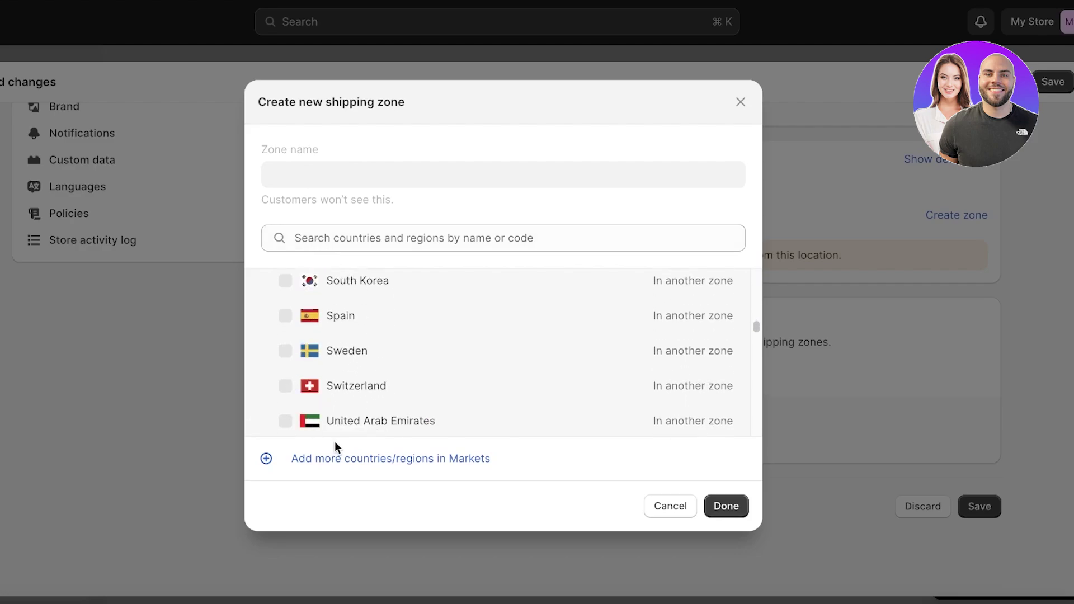
scroll(348, 371, up, 10)
click(337, 241)
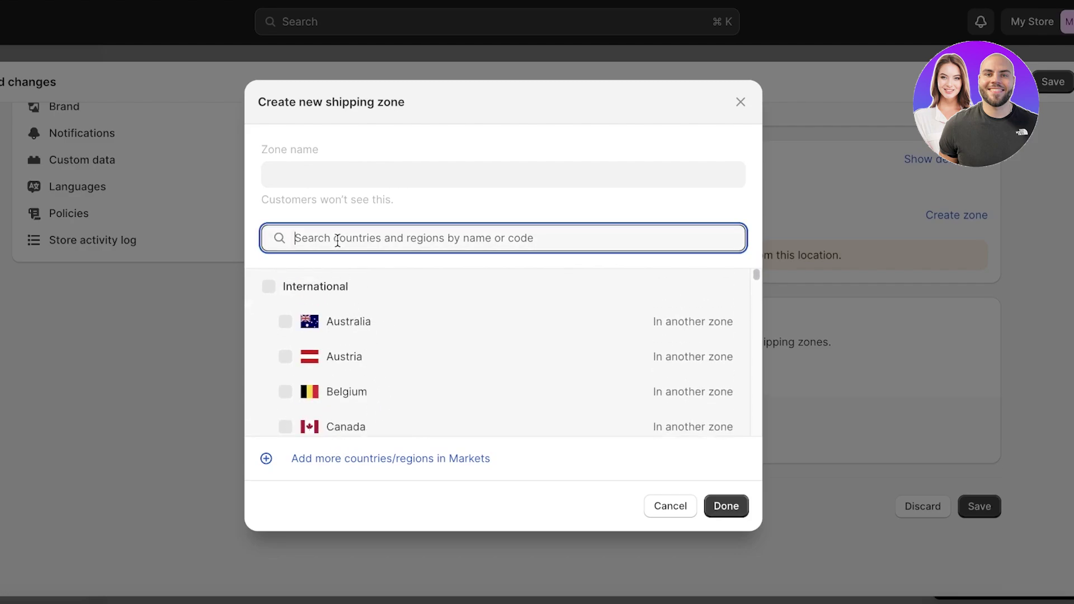
text(canada)
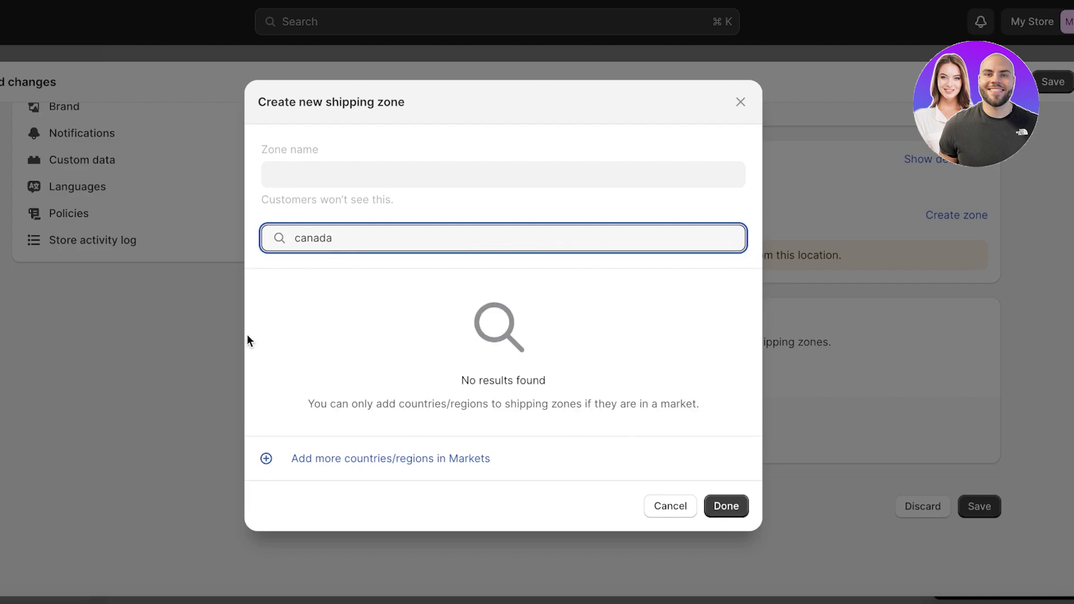
click(270, 287)
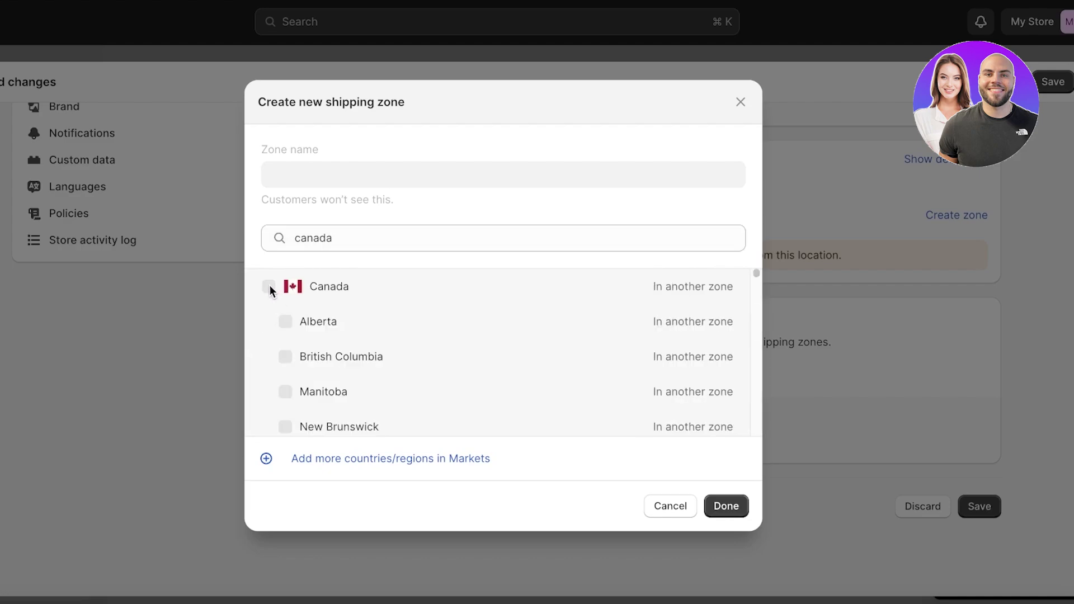
Step: Clear the Canada search and go to Markets to add more countries
click(315, 238)
double_click(315, 238)
key(BackSpace)
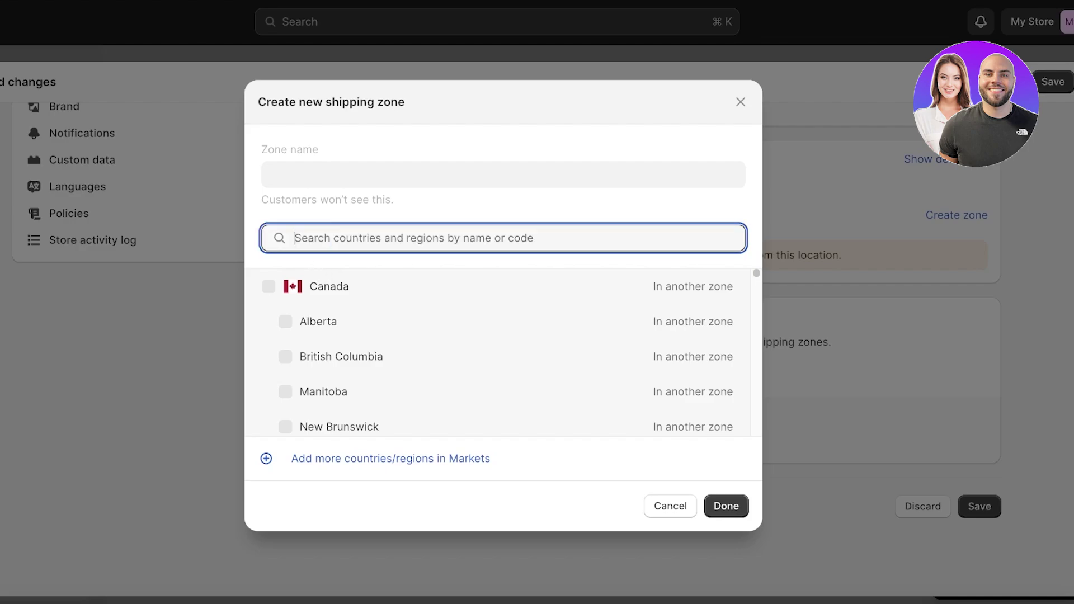
click(290, 289)
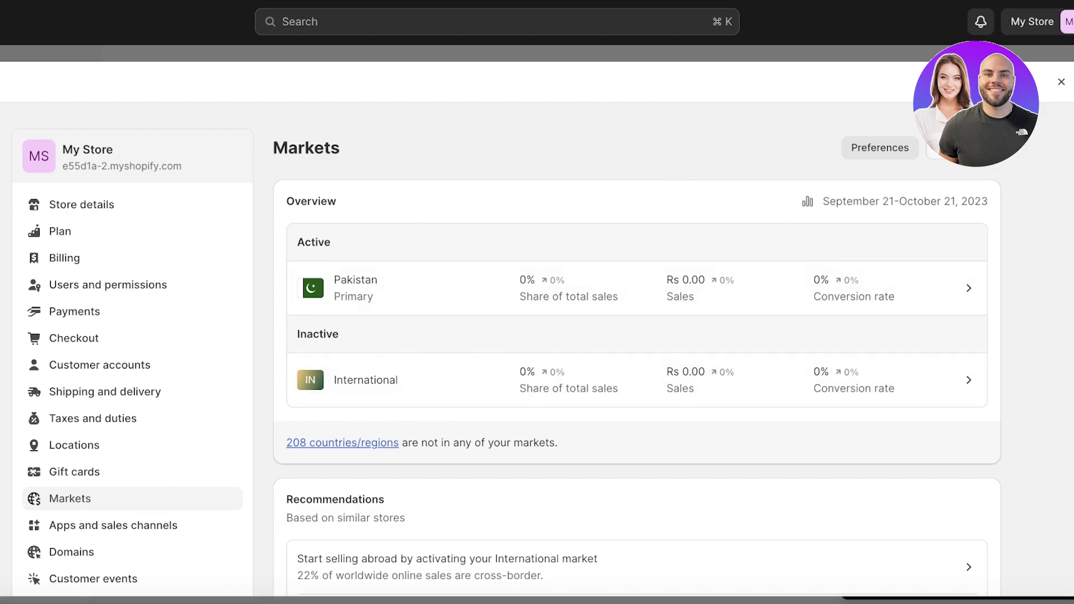
Step: Start a new market including Africa, Asia, Central America, Europe, North America and Oceania
click(960, 147)
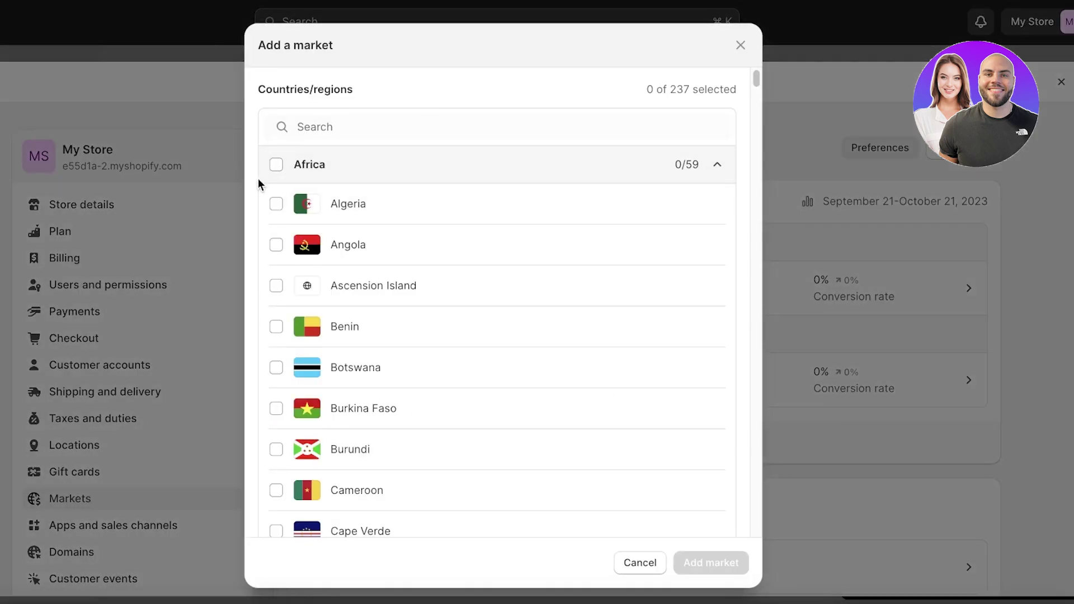
click(276, 164)
click(445, 171)
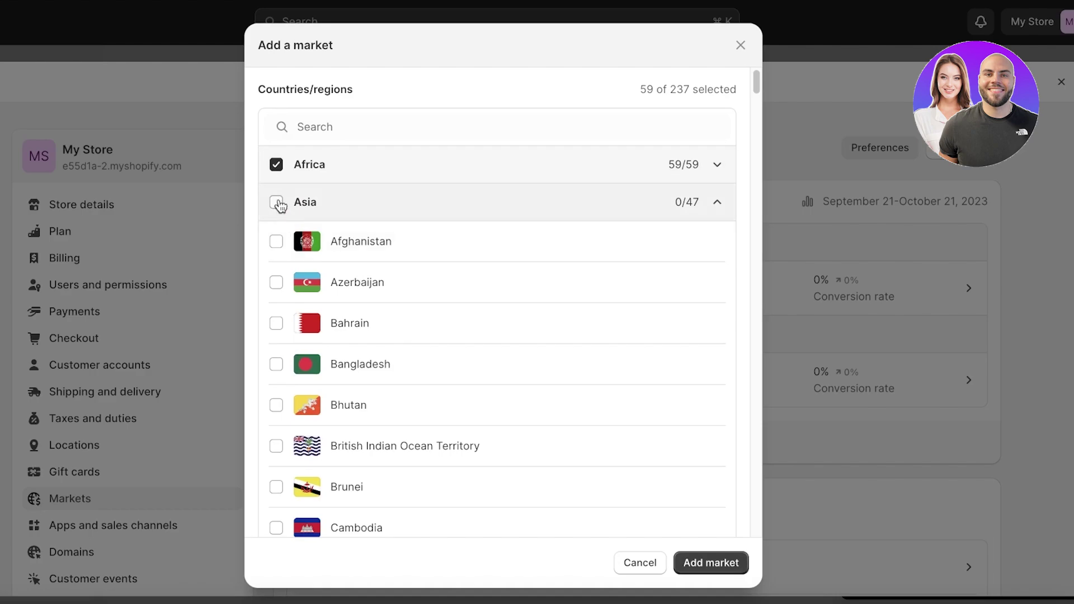
click(276, 202)
click(324, 218)
click(283, 238)
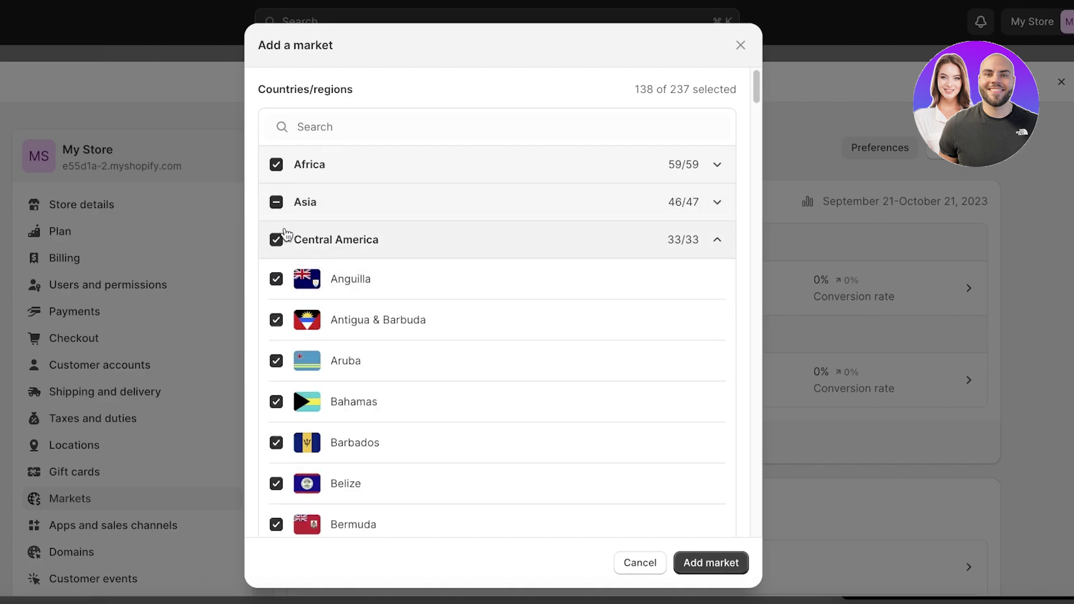
click(277, 277)
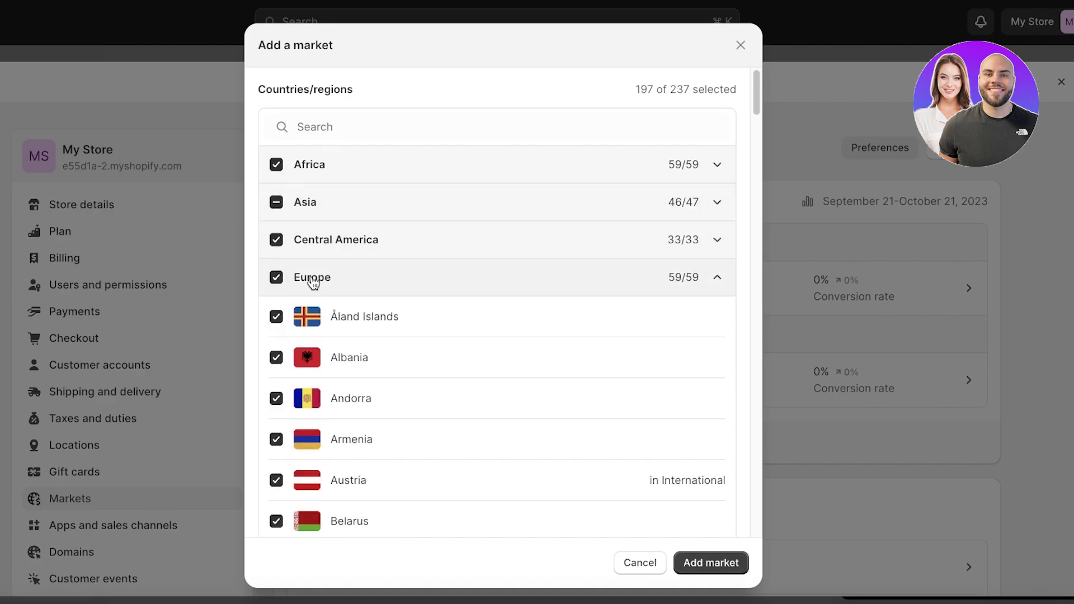
click(313, 280)
click(277, 315)
click(327, 316)
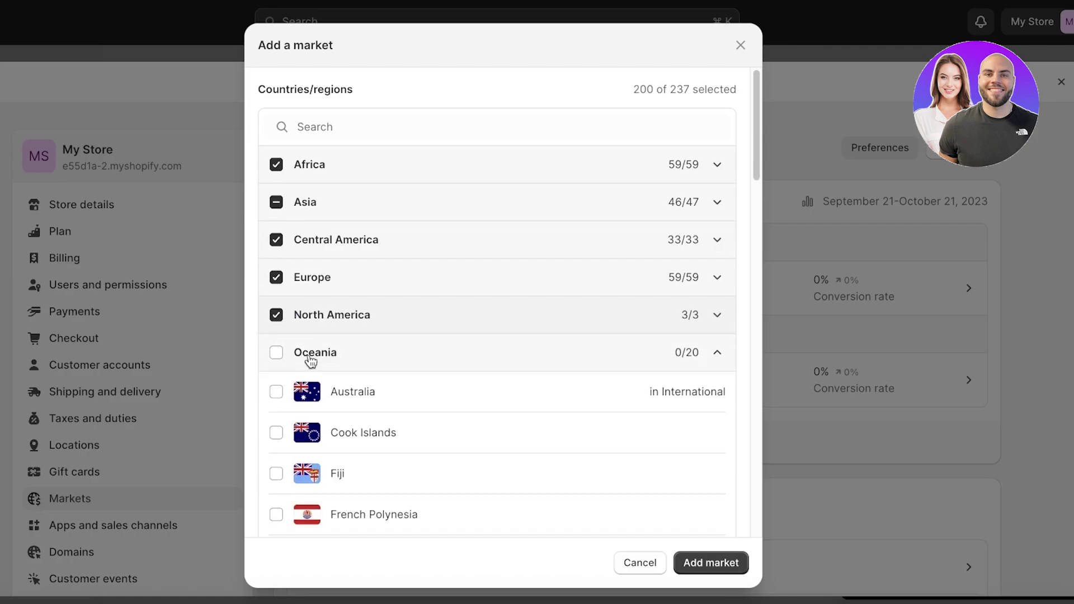
click(276, 352)
scroll(408, 360, down, 20)
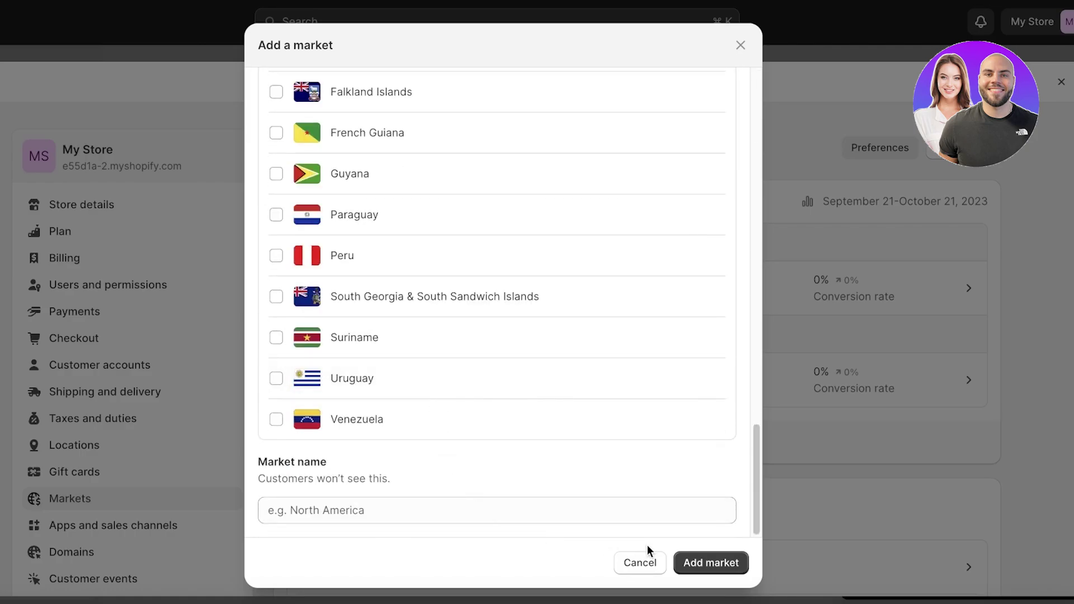
Step: Attempt to create the market and enter 'All Markets' in the countries search
click(695, 562)
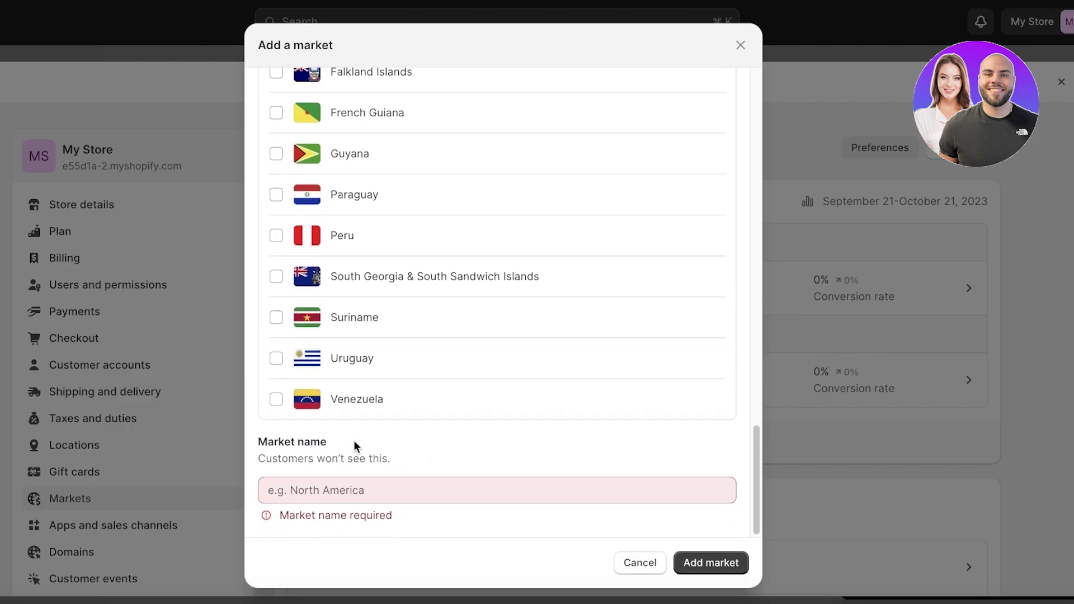
scroll(354, 493, up, 3)
scroll(355, 486, down, 3)
scroll(363, 475, up, 10)
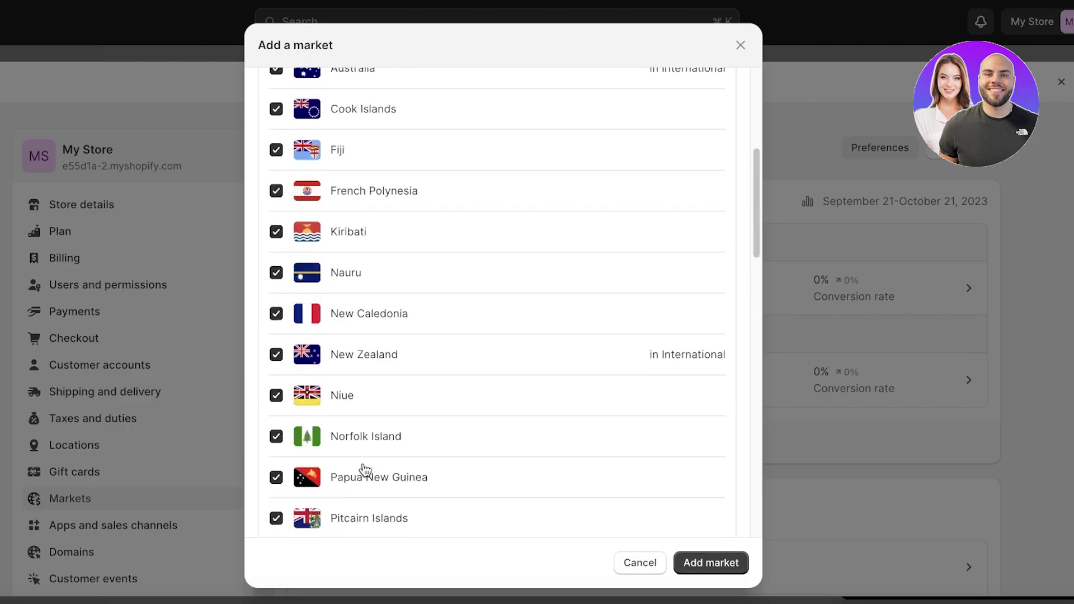
scroll(365, 471, up, 5)
click(453, 114)
text(A)
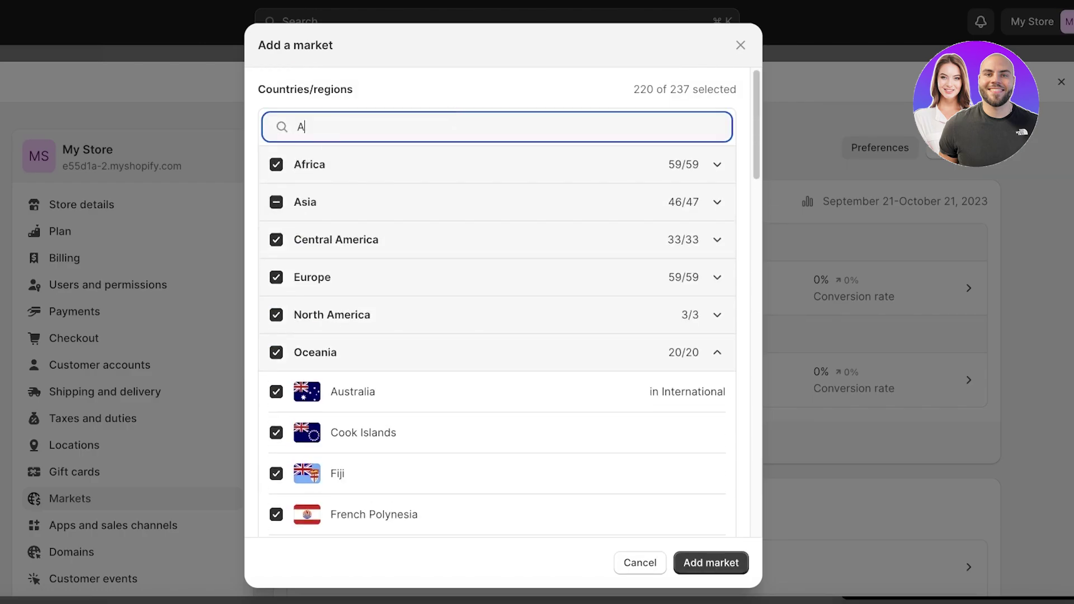
text(ll Markets)
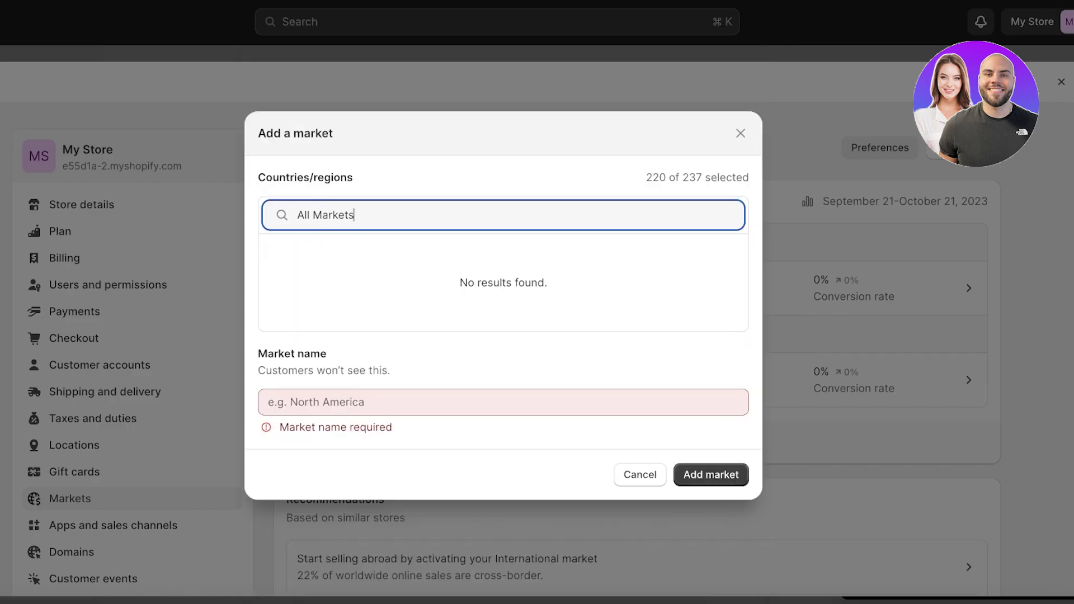
click(706, 474)
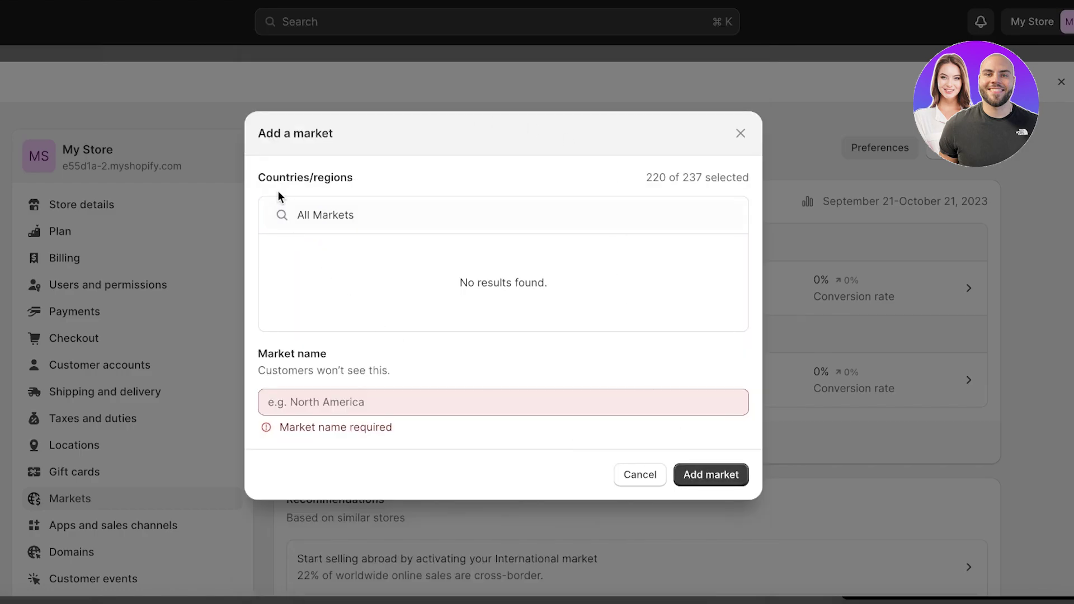
Step: Name the market 'All Market', create it, and confirm deleting the International market
click(333, 413)
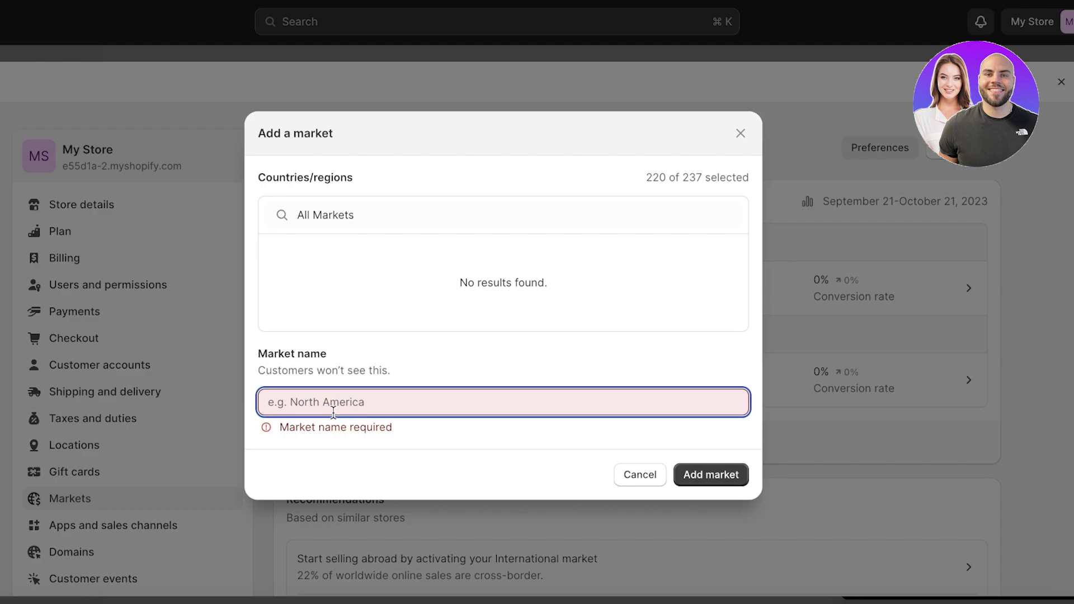
text(MS)
key(BackSpace)
key(BackSpace)
text(Sl)
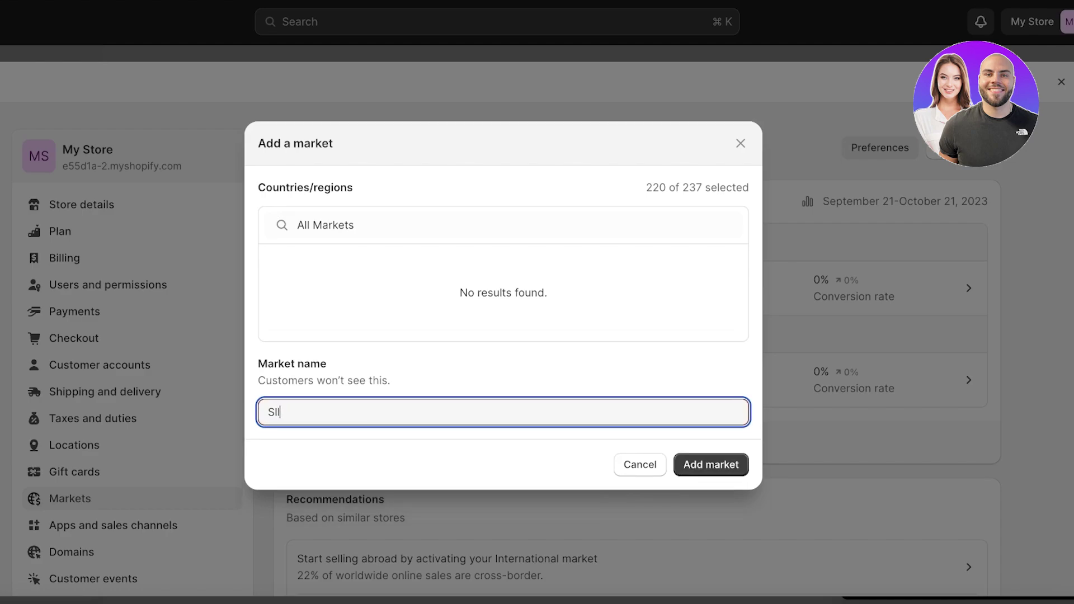
key(BackSpace)
key(BackSpace)
text(All Market)
click(727, 468)
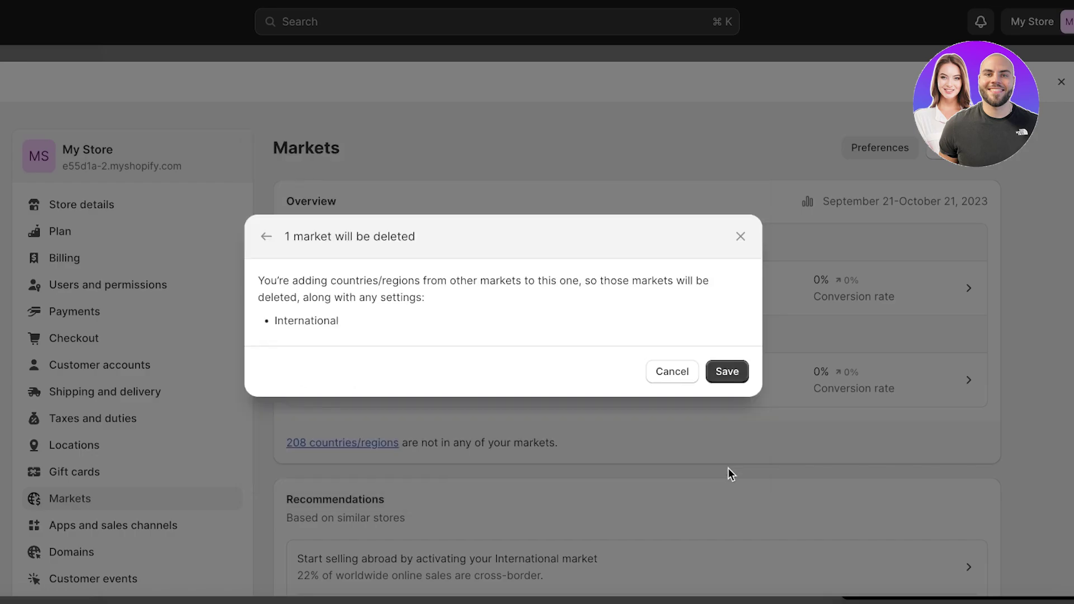
click(720, 373)
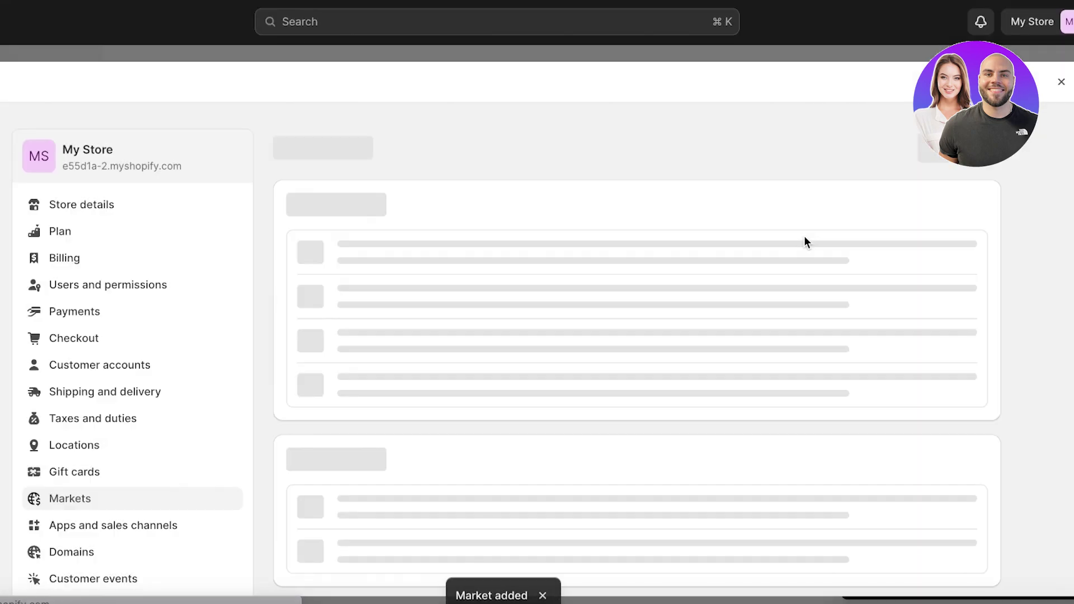
Step: Delete the International zone from the General shipping profile
click(81, 392)
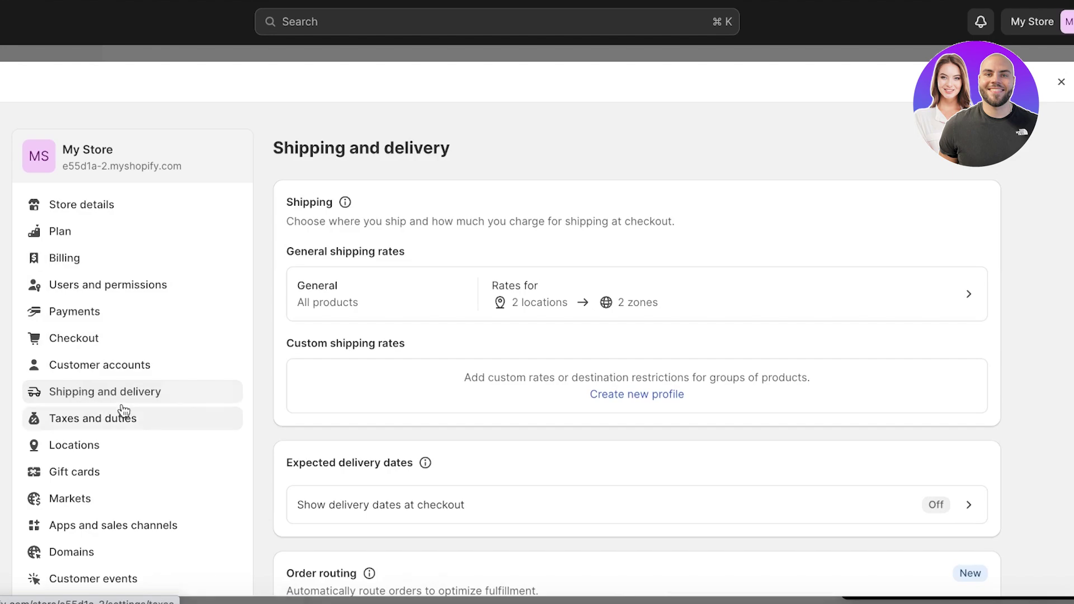
click(605, 302)
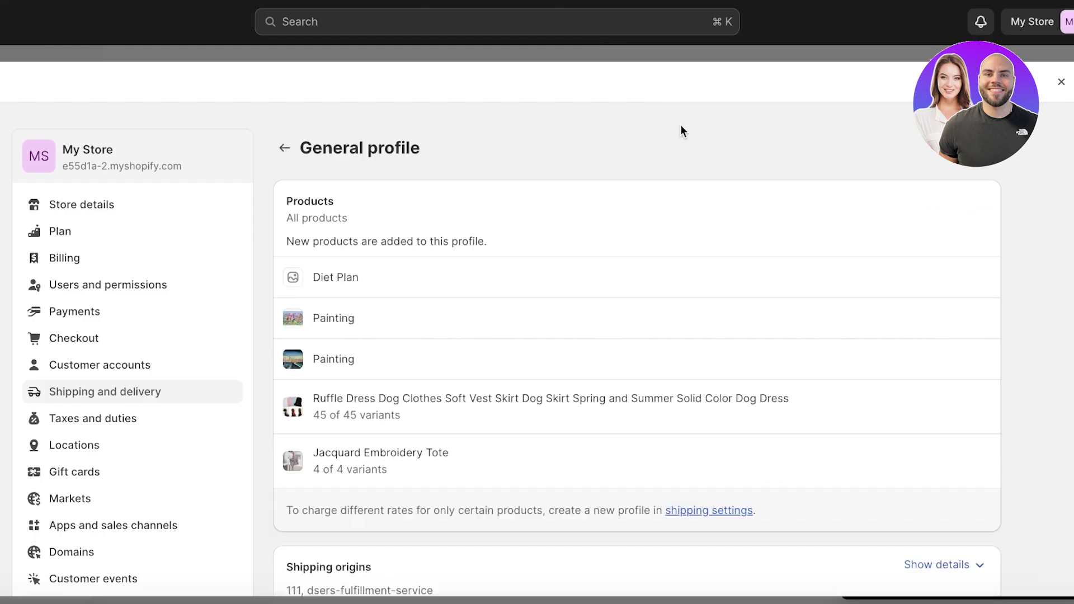
scroll(686, 174, down, 6)
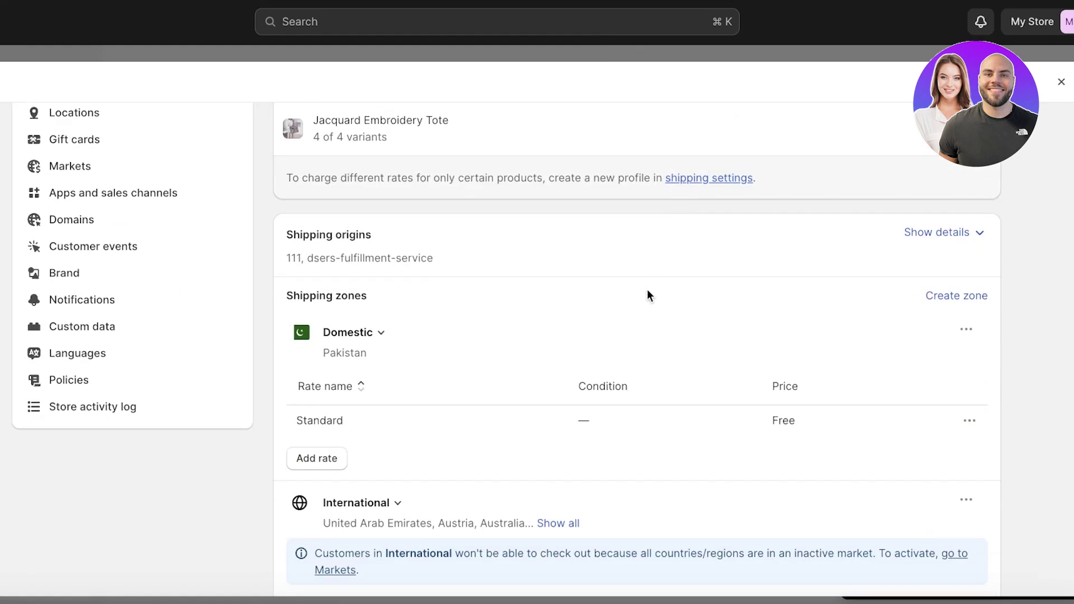
scroll(444, 290, down, 3)
click(377, 351)
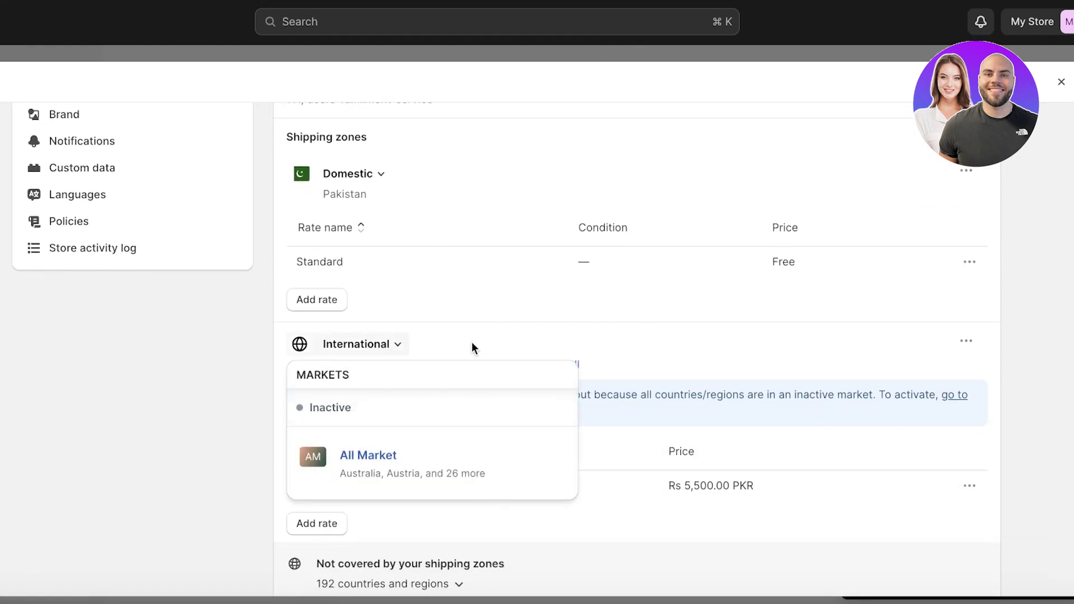
click(965, 342)
click(952, 408)
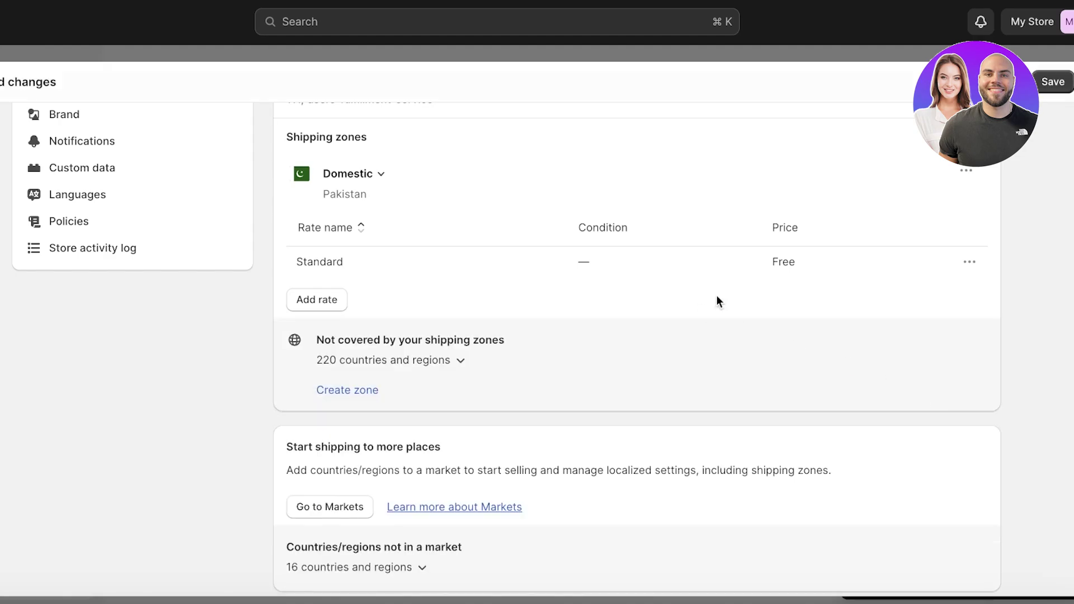
Step: Check the 220 countries not covered by zones and begin a new shipping zone
click(460, 361)
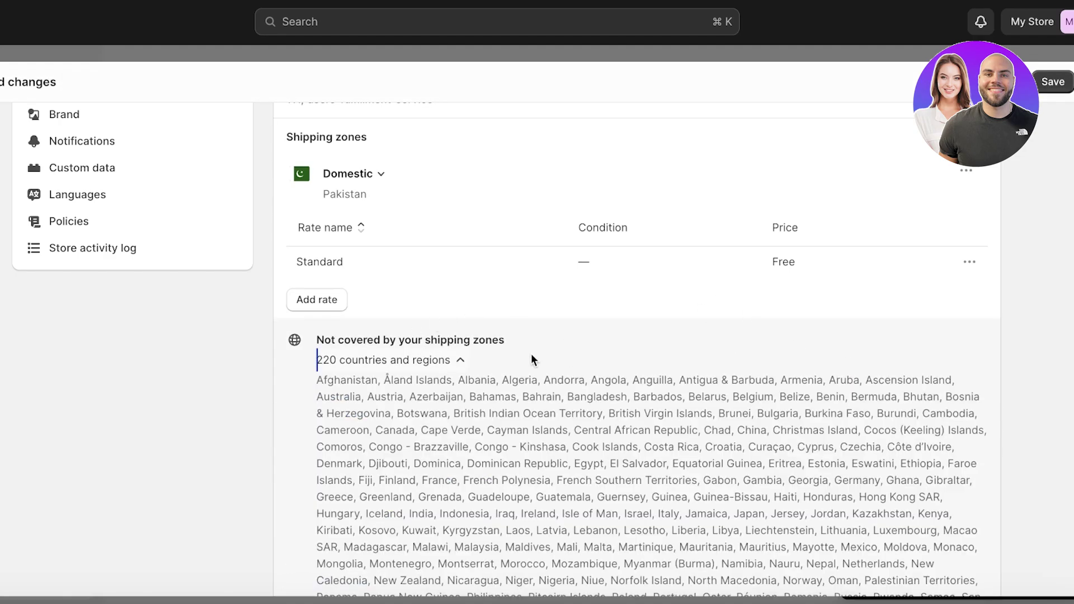
scroll(401, 192, down, 4)
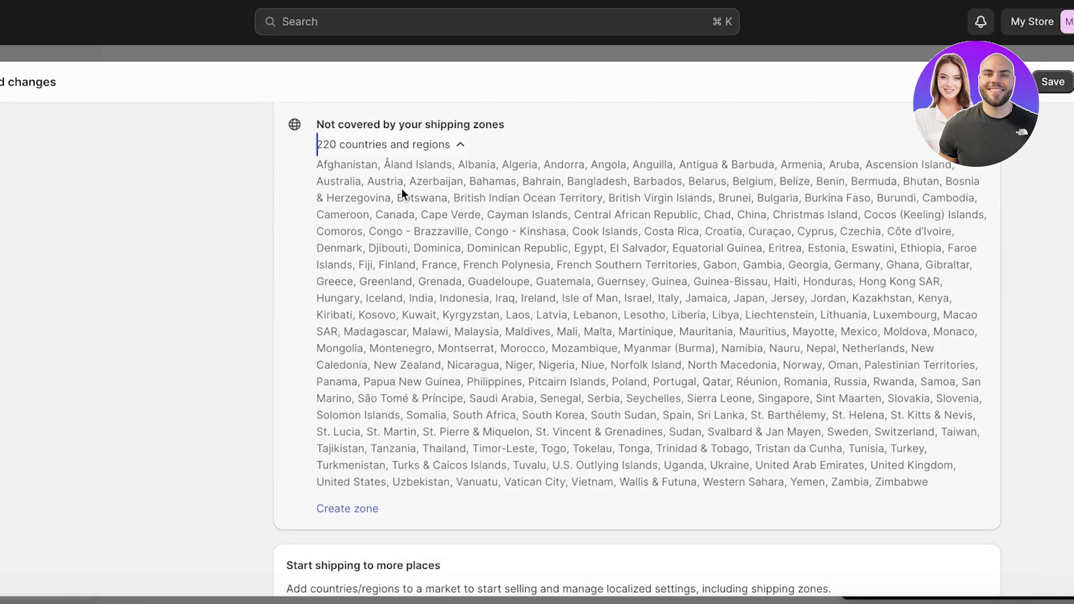
click(461, 145)
scroll(599, 379, up, 8)
scroll(424, 318, down, 8)
scroll(474, 183, up, 1)
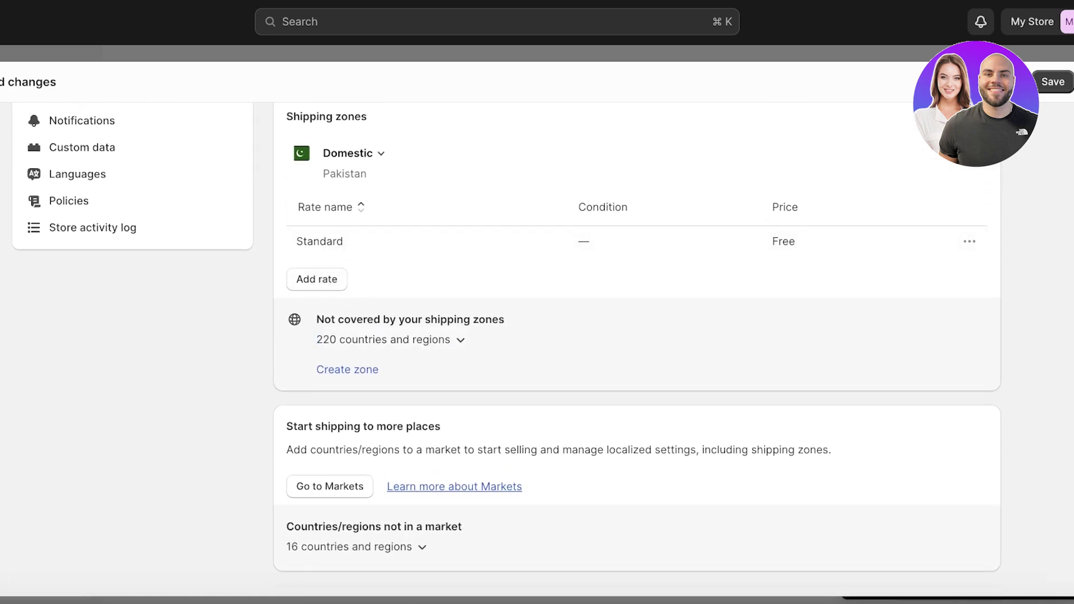
click(347, 369)
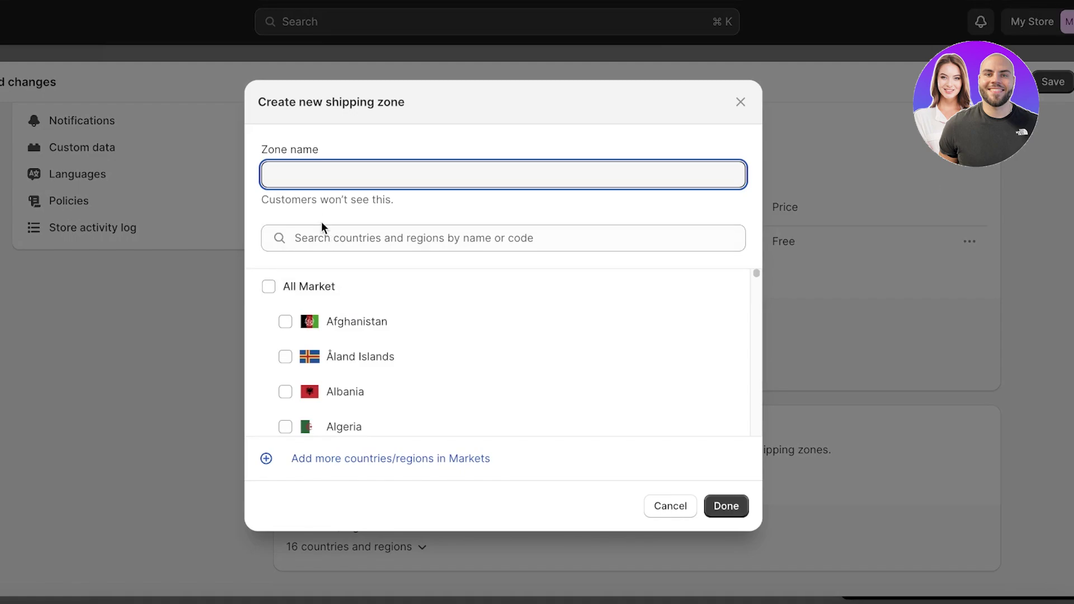
Step: Reposition the zone dialog and search 'can' to try adding Canada
click(755, 273)
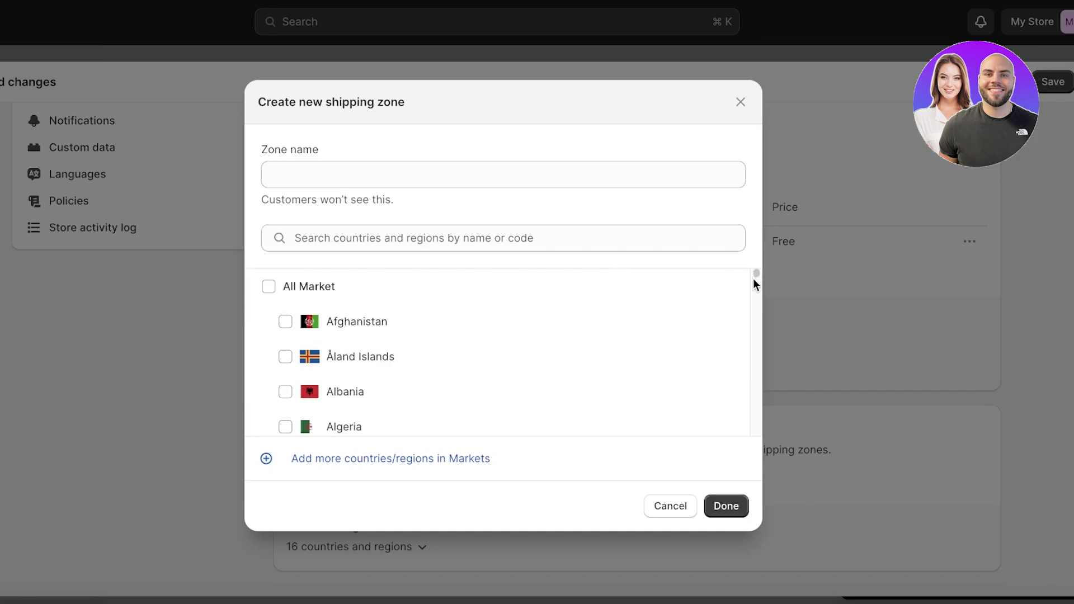
drag(755, 275, 643, 223)
click(566, 235)
text(can)
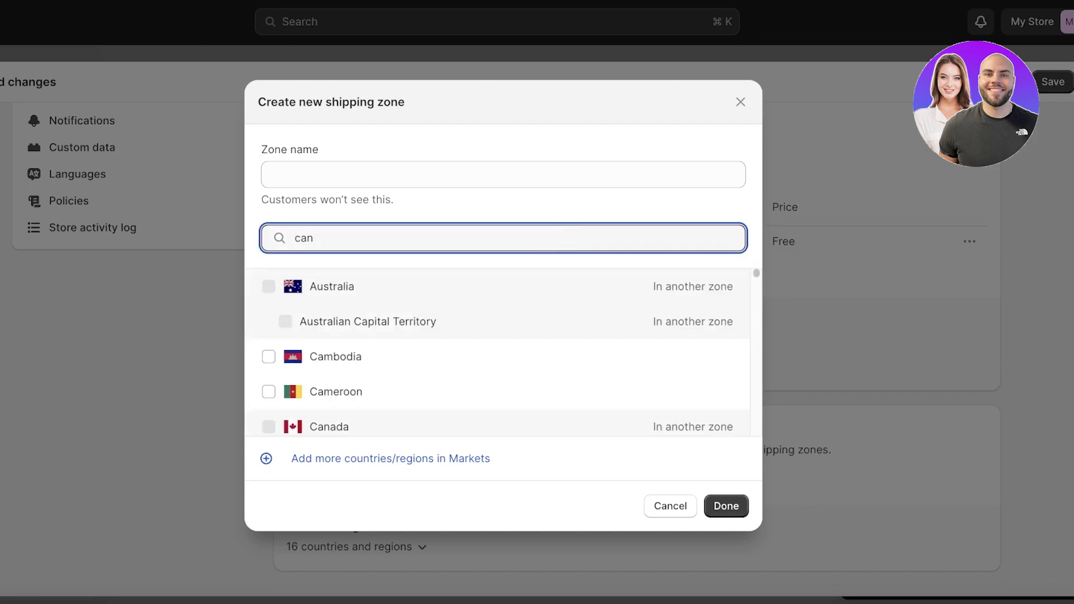
click(410, 300)
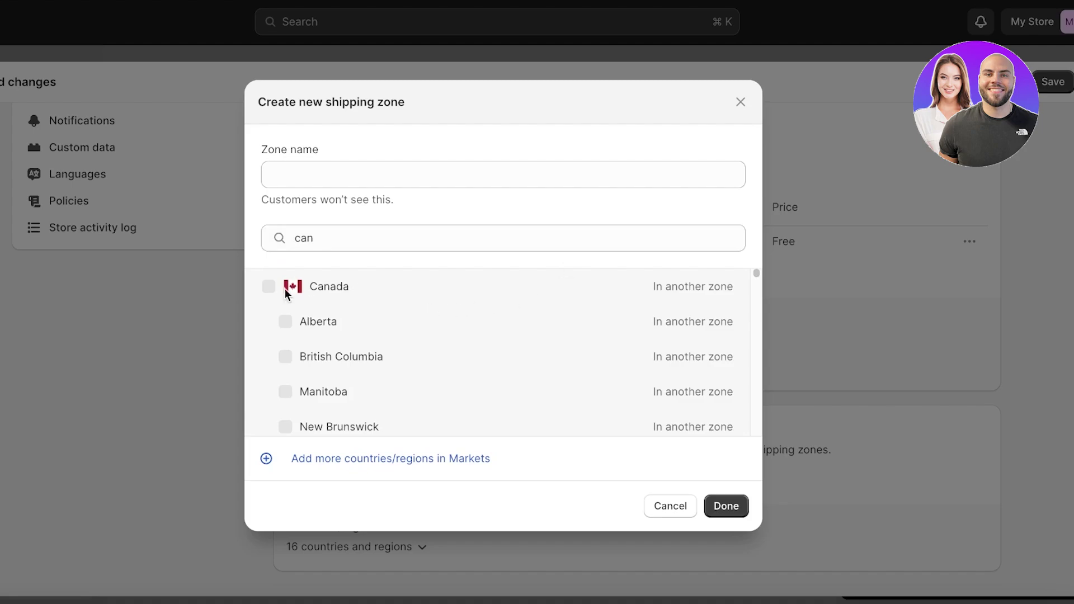
Step: Tick and untick all All Market countries, then include Belarus in the zone
click(329, 179)
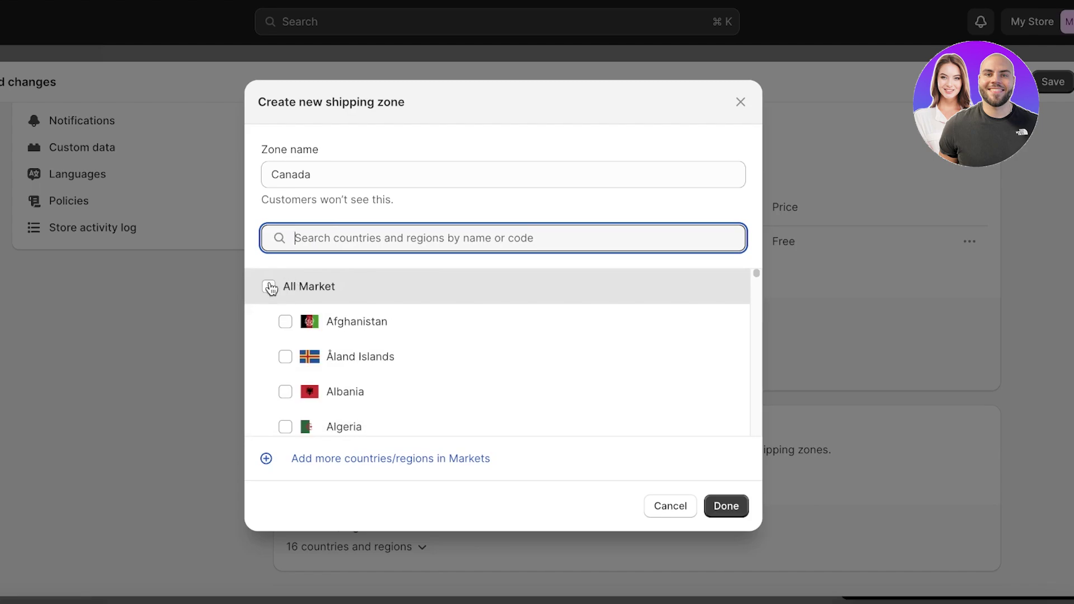
click(269, 287)
click(269, 286)
scroll(293, 314, down, 10)
scroll(292, 314, up, 3)
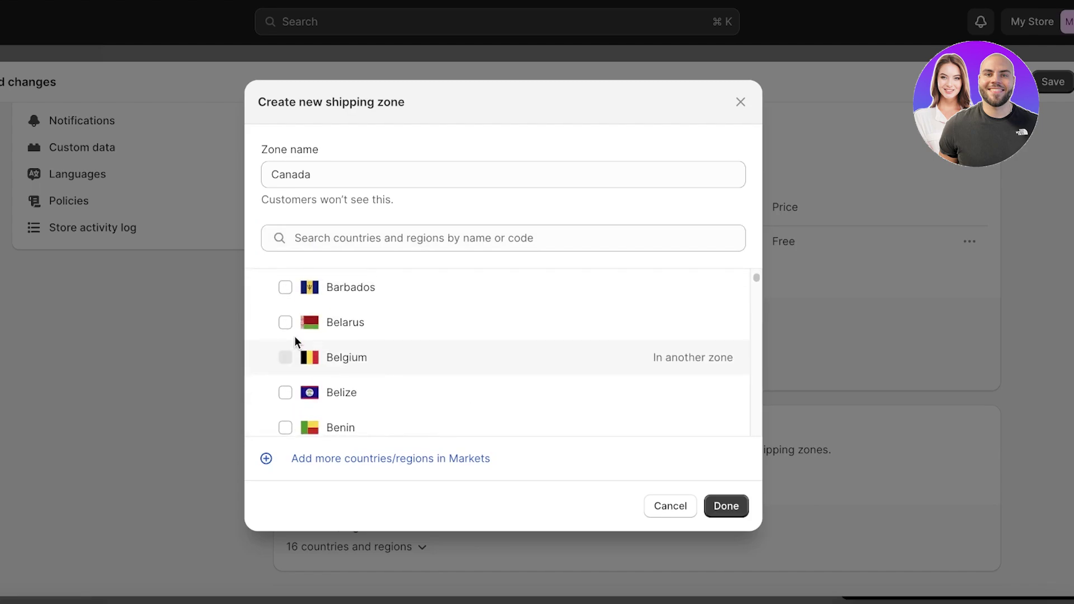
click(285, 322)
scroll(328, 313, down, 15)
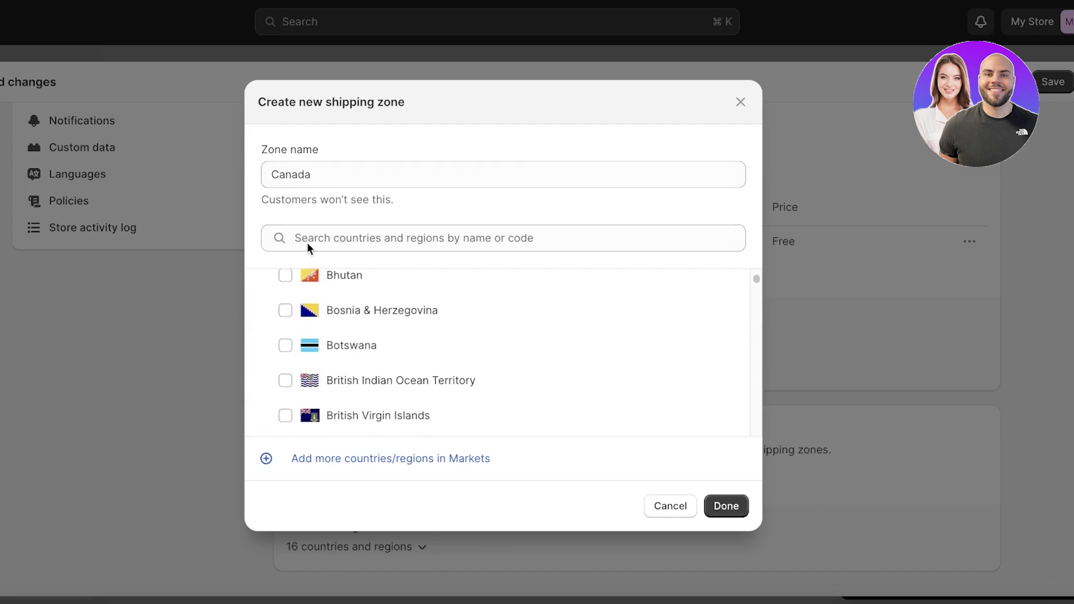
scroll(292, 347, up, 20)
scroll(288, 374, up, 3)
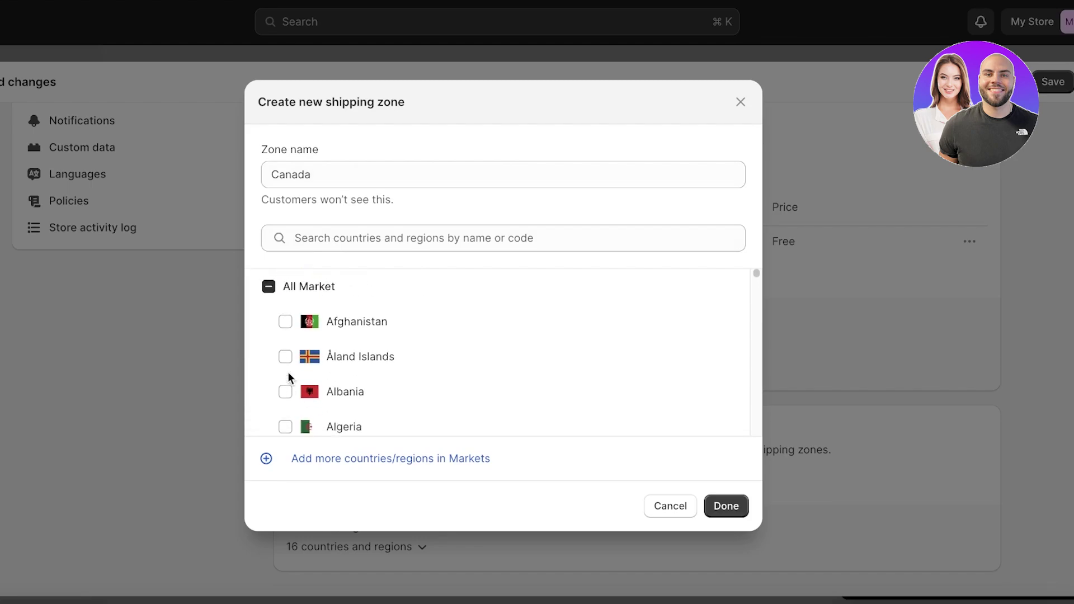
scroll(283, 335, down, 15)
scroll(282, 352, down, 10)
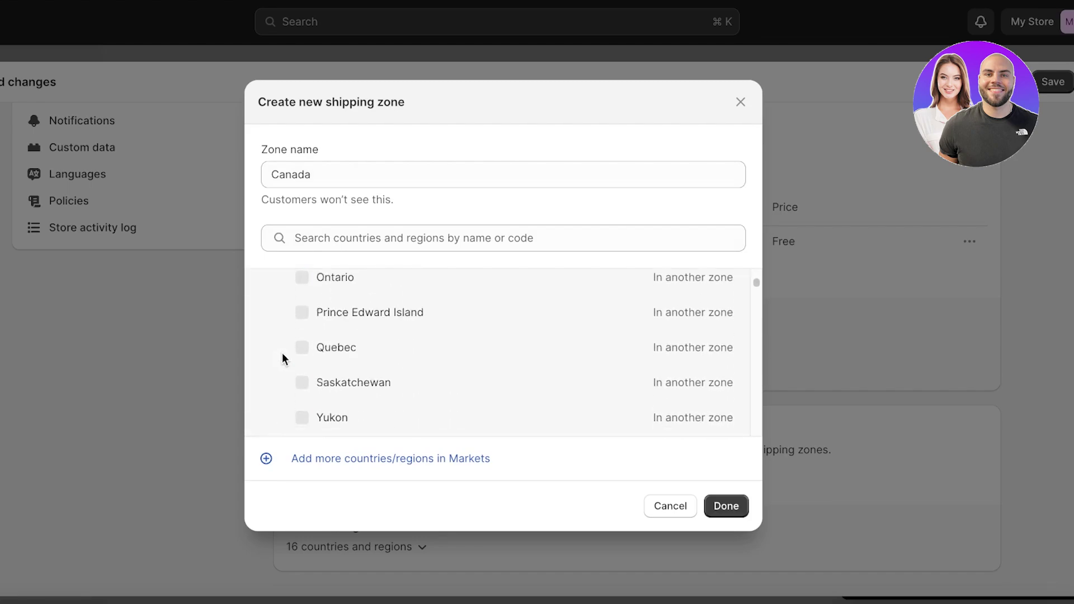
scroll(282, 351, up, 3)
scroll(291, 372, down, 1)
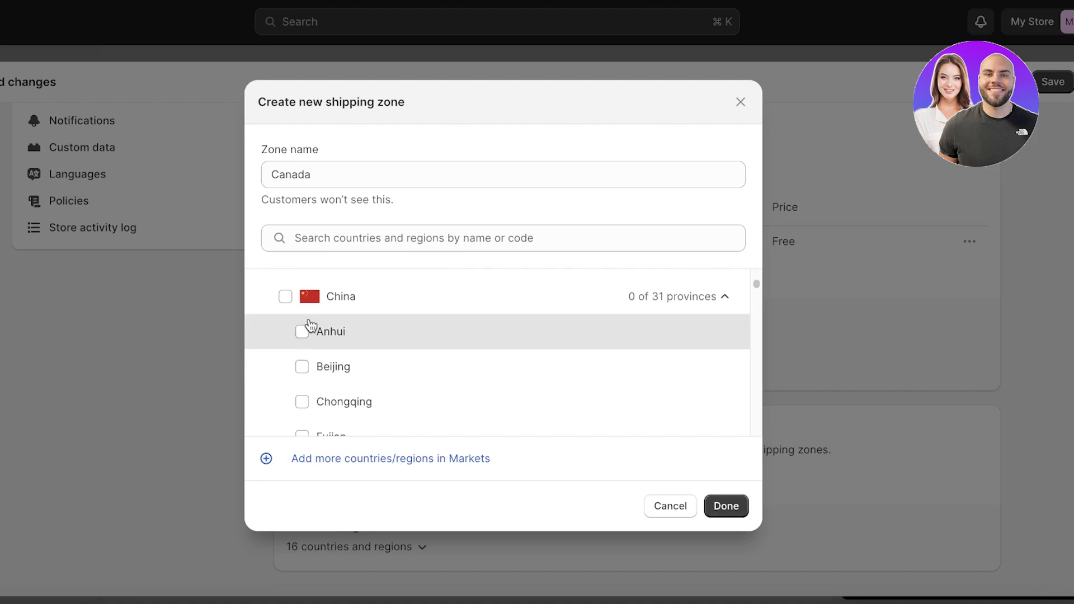
Step: Add China with 30 of 31 provinces, name the zone China, and save it
click(285, 298)
scroll(289, 305, down, 5)
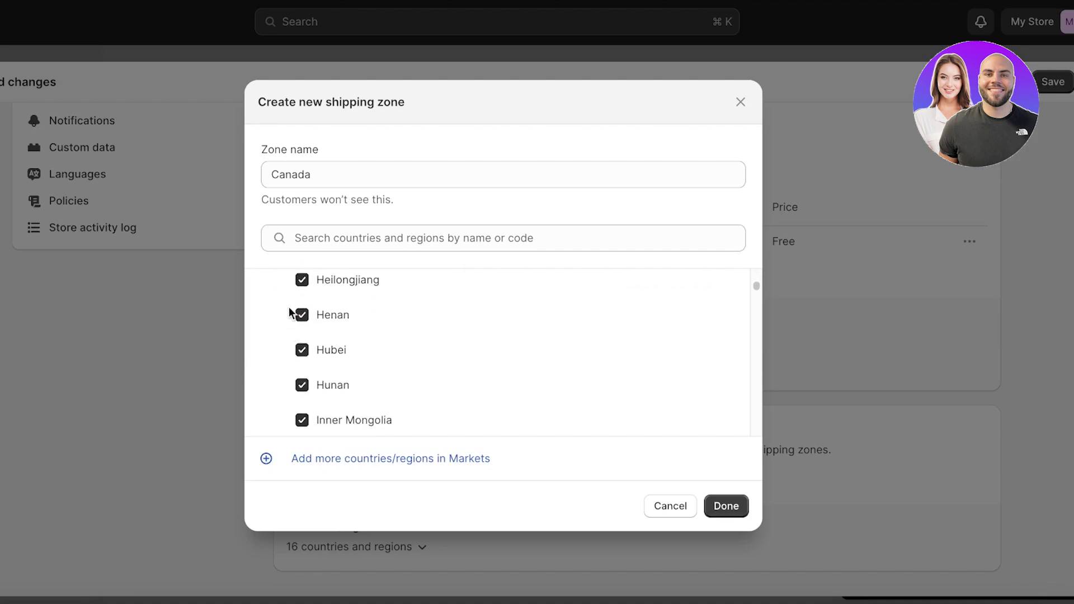
double_click(338, 183)
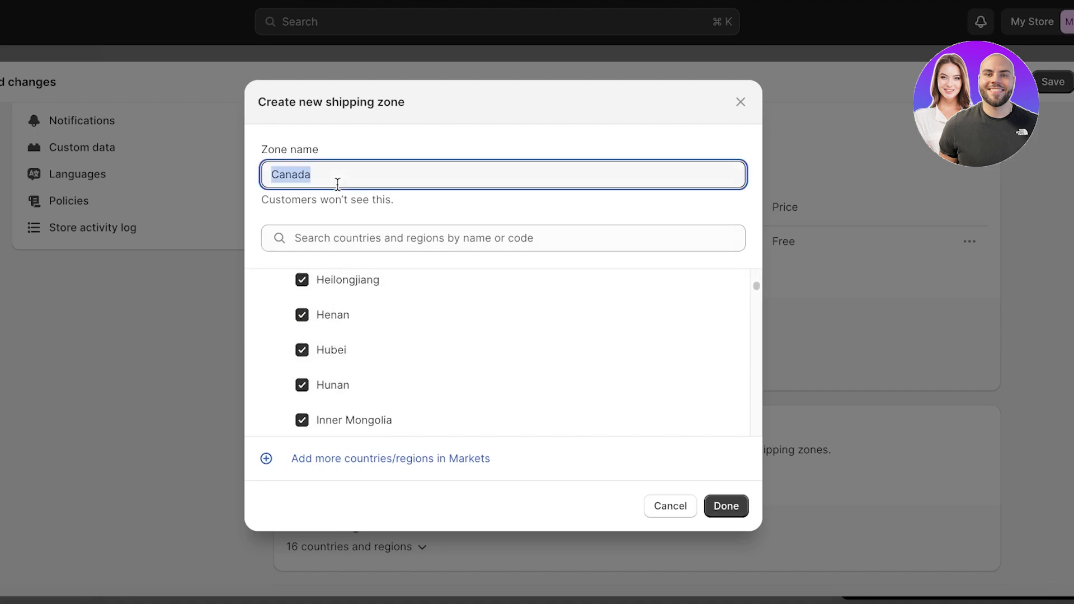
text(Chin)
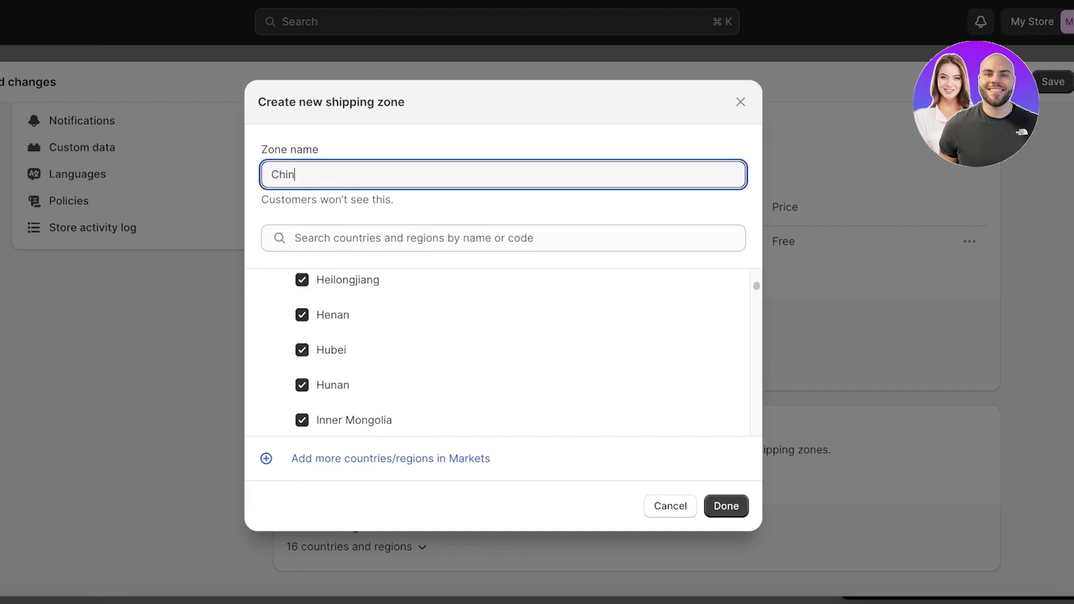
scroll(384, 312, down, 15)
scroll(355, 329, up, 6)
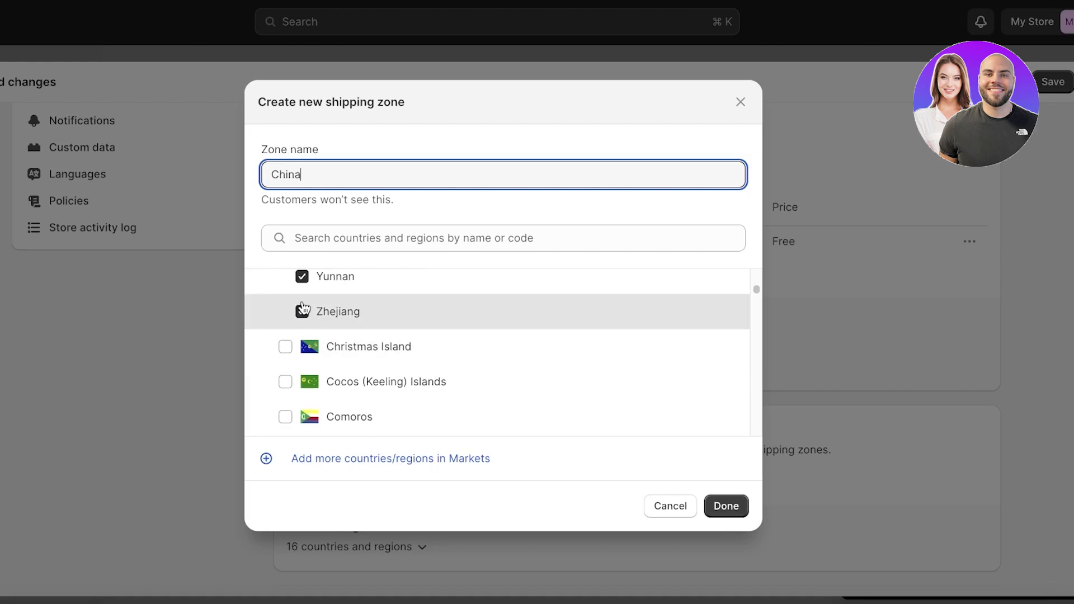
click(302, 275)
scroll(299, 296, up, 1)
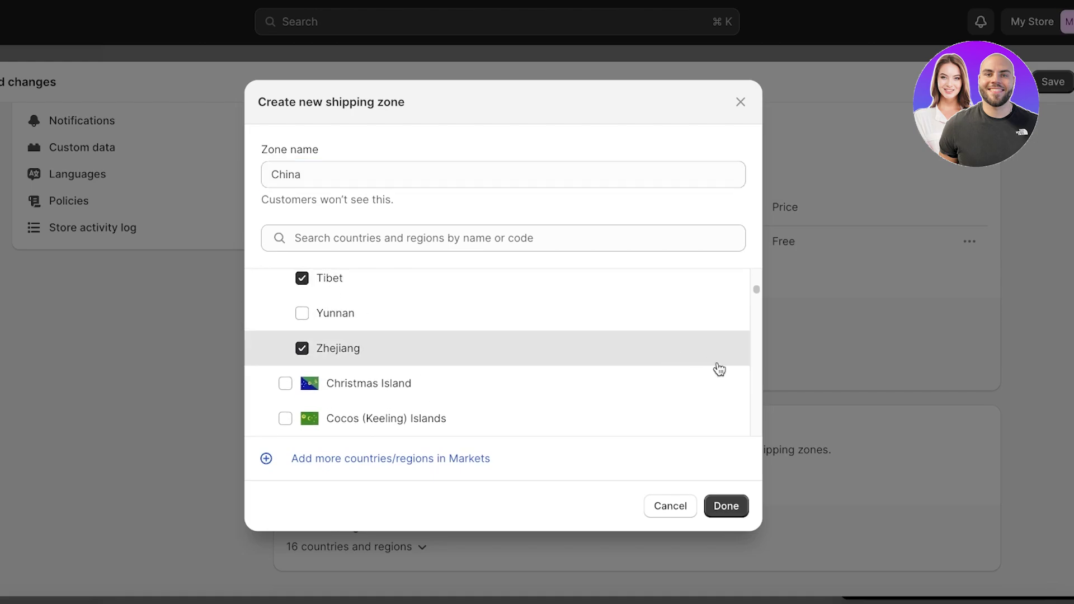
click(730, 507)
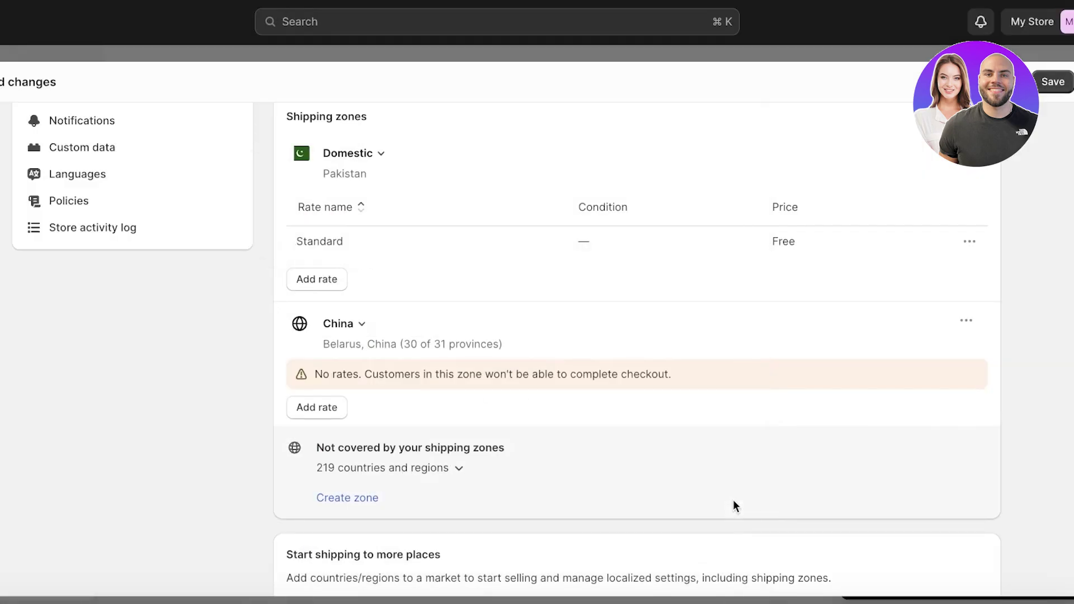
scroll(377, 454, down, 3)
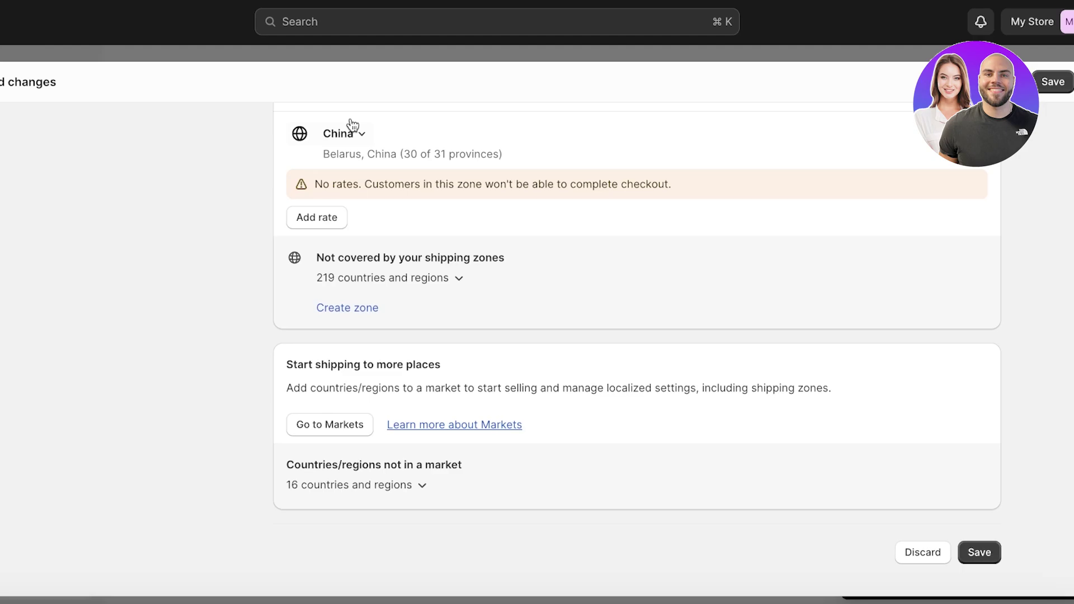
scroll(344, 148, up, 2)
scroll(408, 256, up, 3)
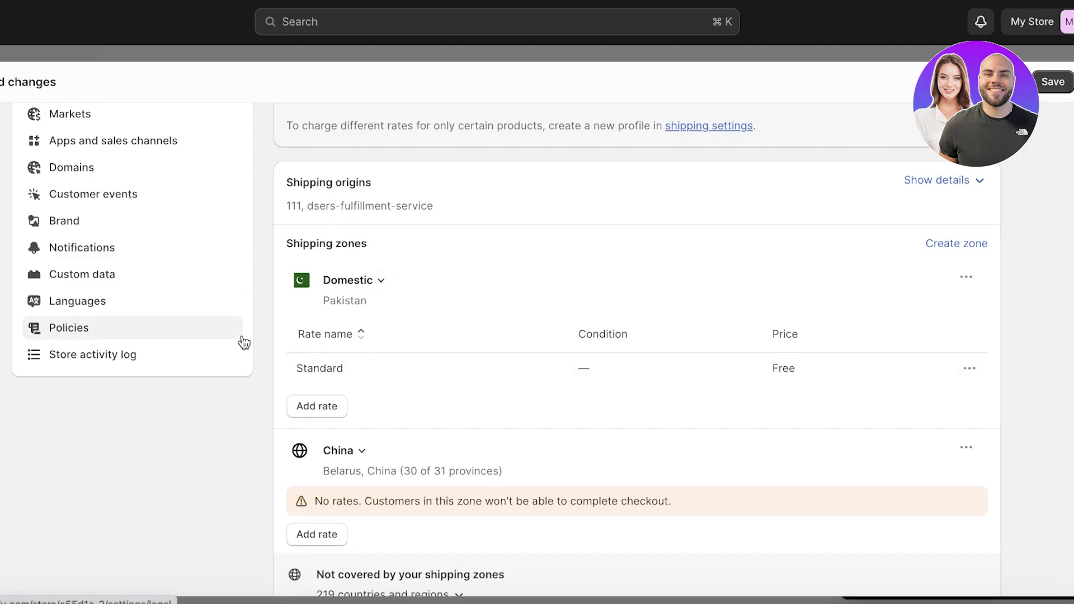
Step: Start a custom Domestic rate named Standard priced at Rs 100
click(314, 407)
click(266, 226)
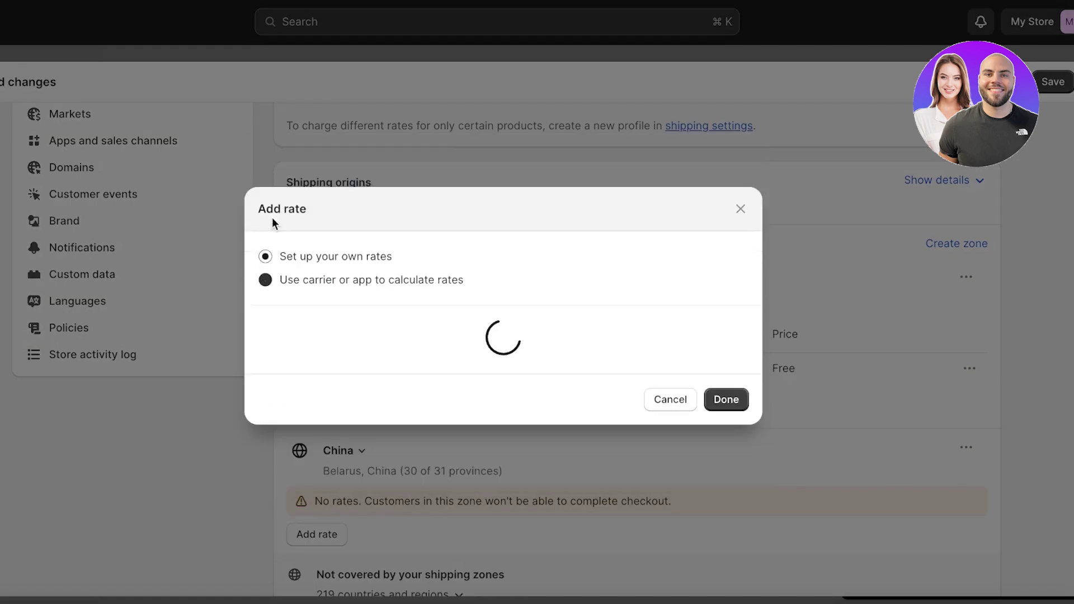
click(357, 257)
click(348, 305)
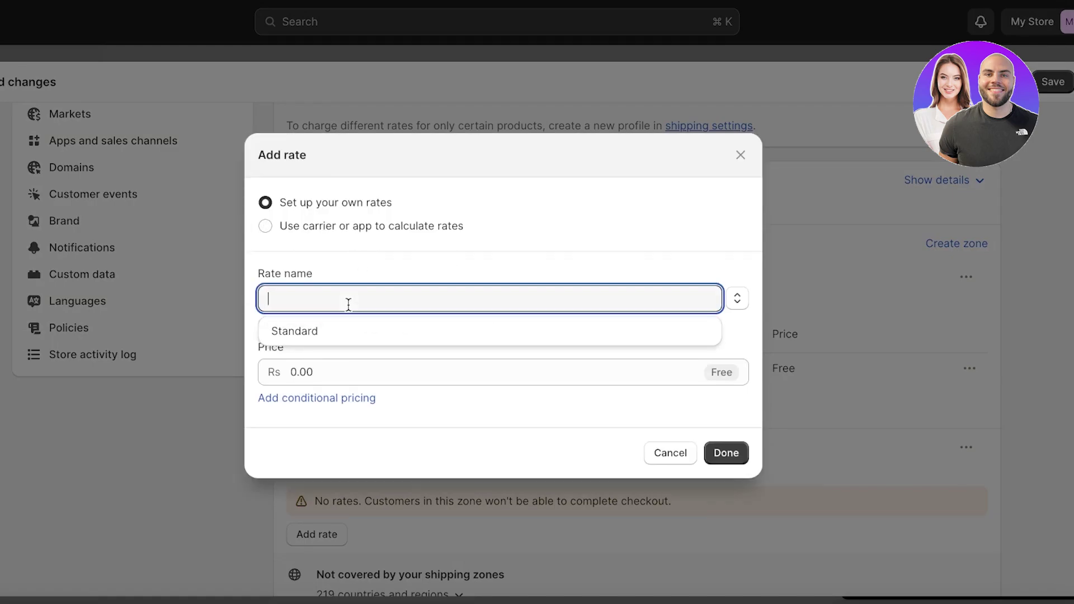
click(361, 338)
click(370, 362)
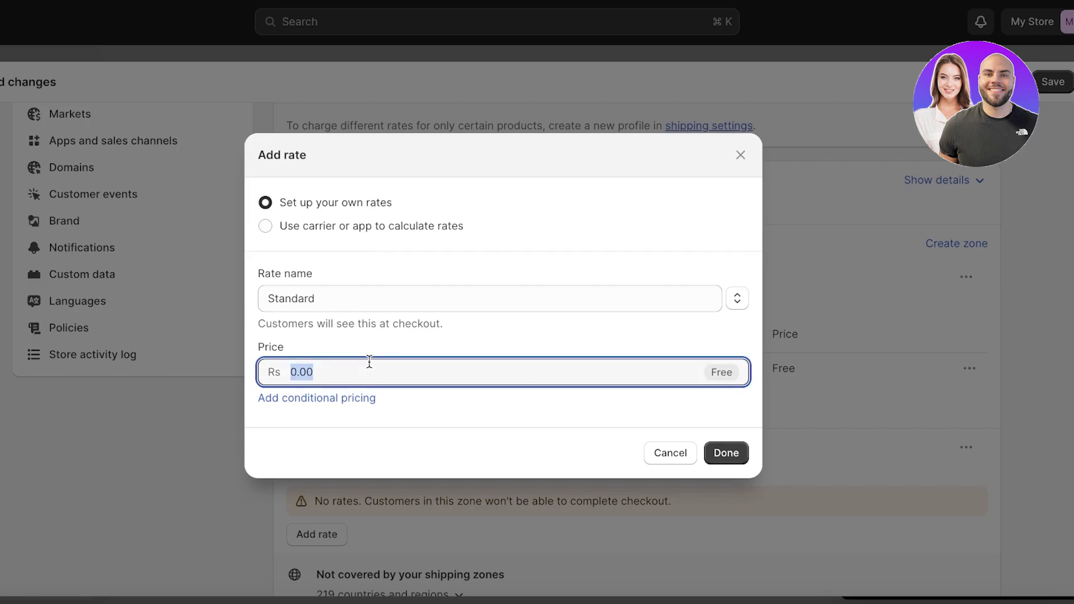
text(10)
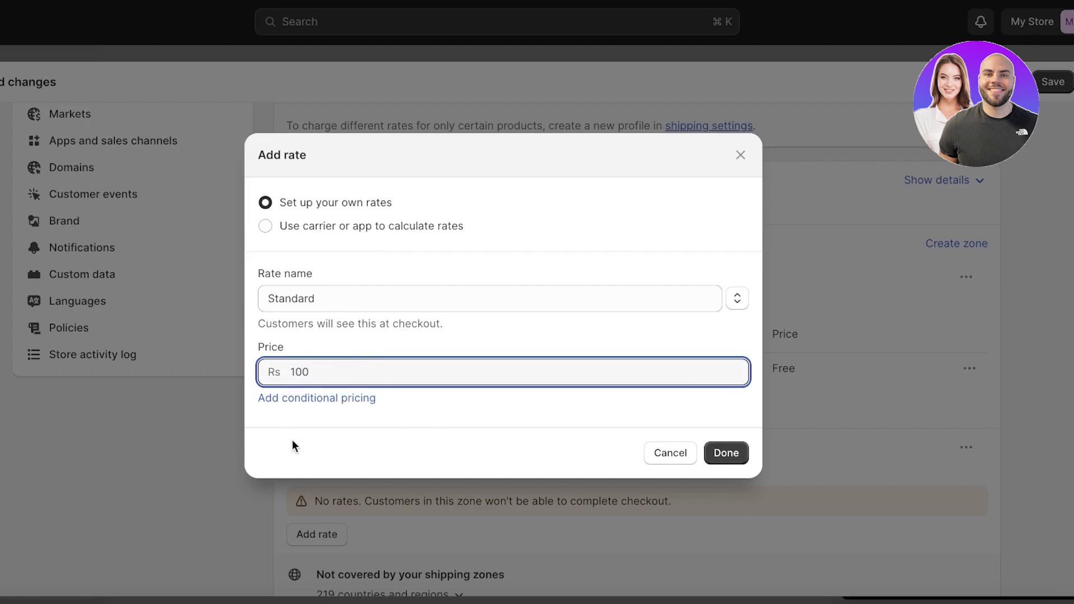
Step: Add an order-price condition with a Rs 30 minimum and save the Standard rate
click(288, 401)
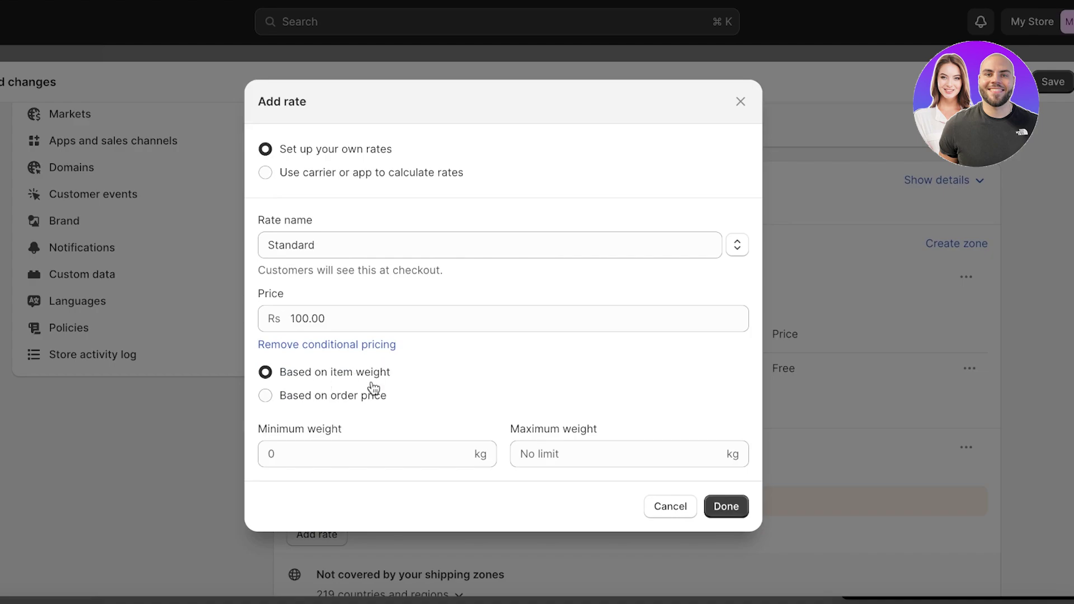
click(366, 403)
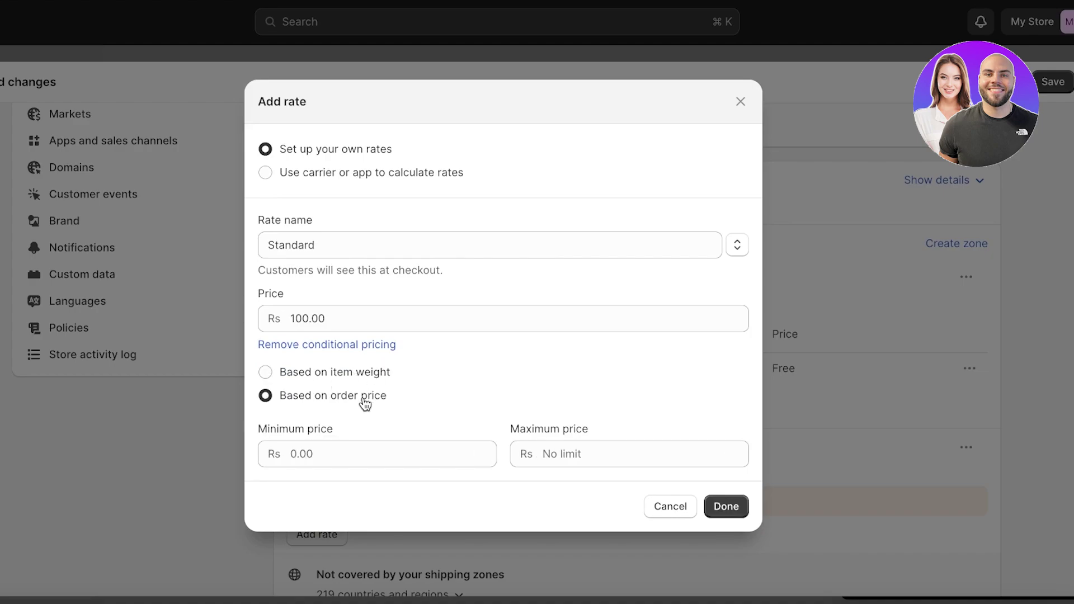
click(412, 458)
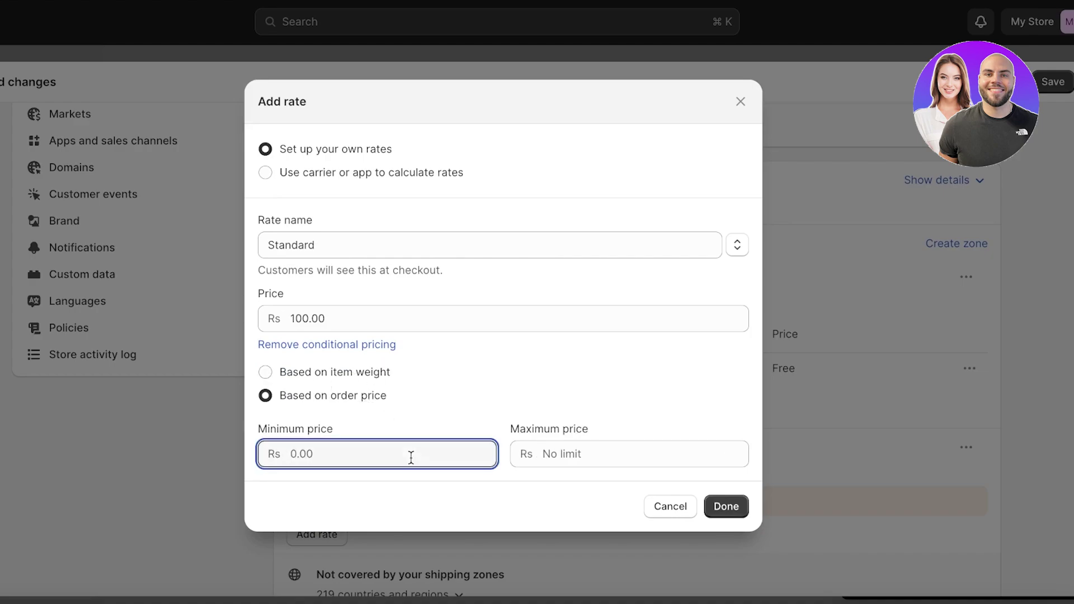
text(30)
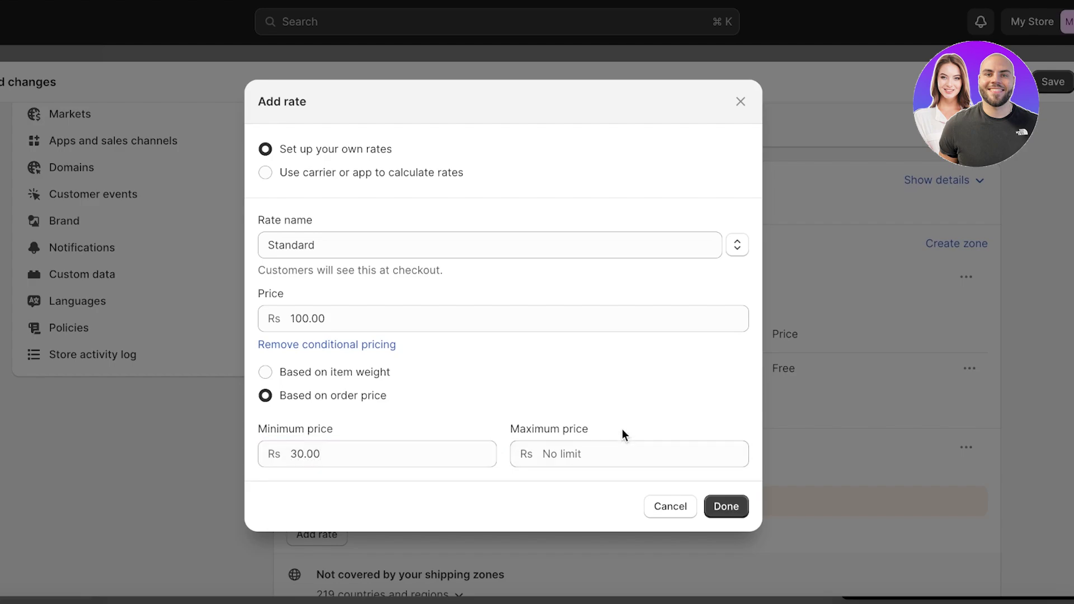
click(619, 436)
click(629, 383)
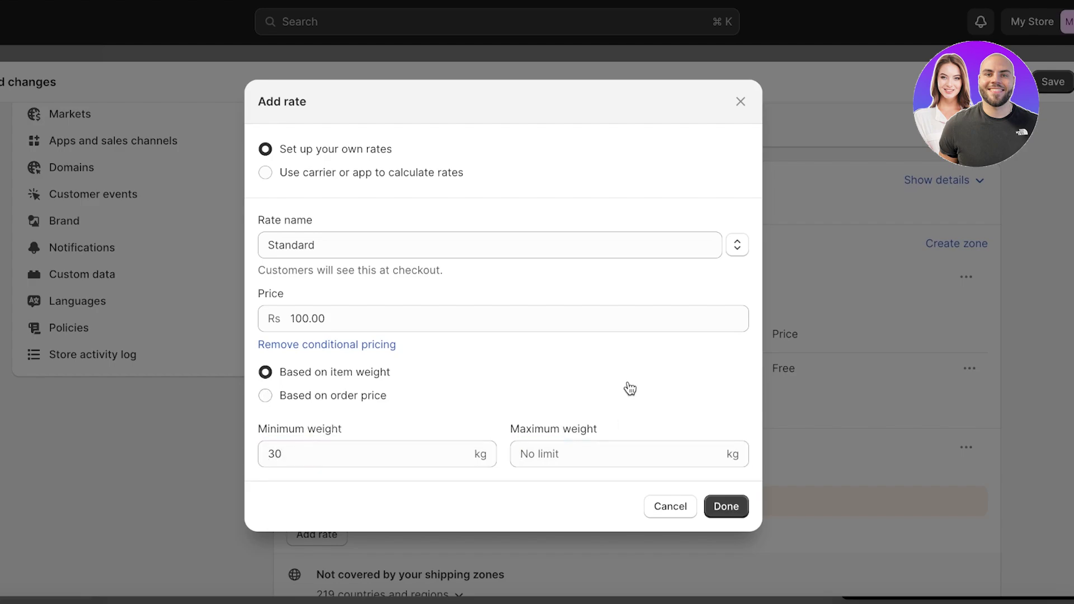
click(432, 443)
click(336, 395)
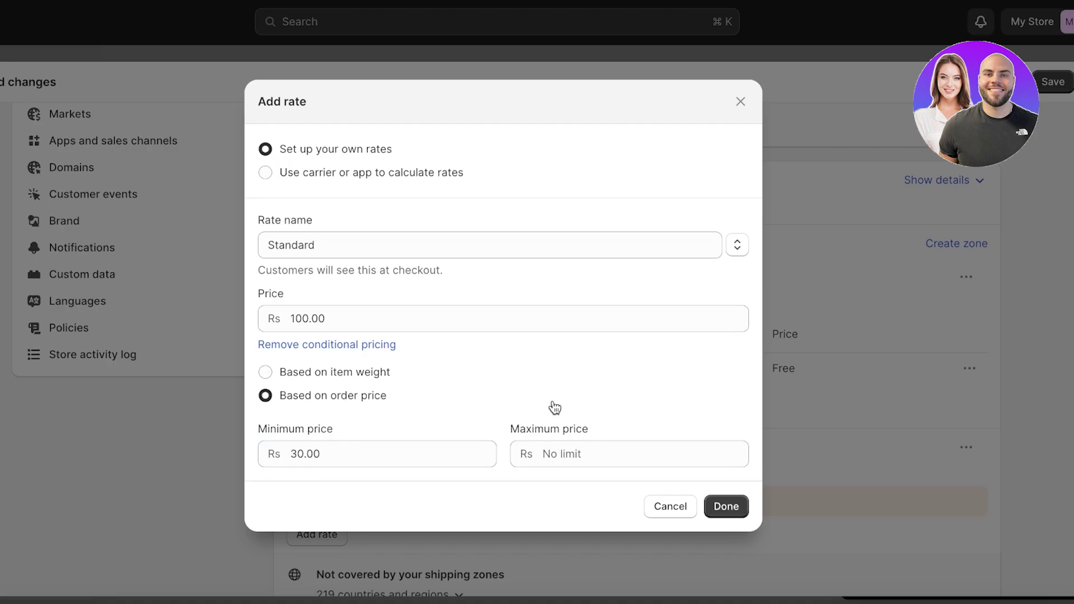
click(724, 506)
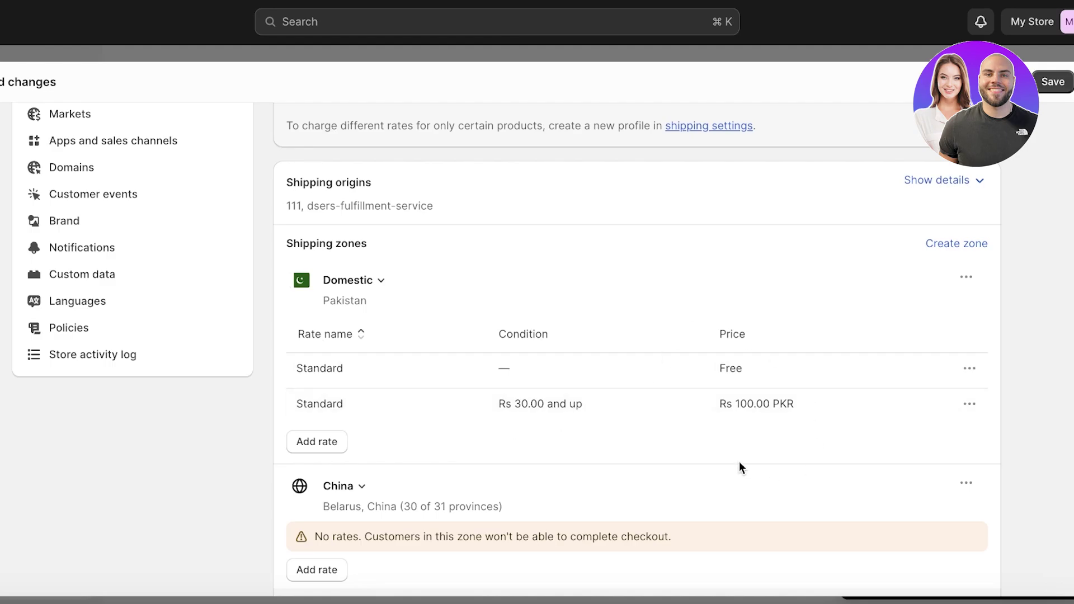
Step: Add another Domestic rate named Standard with a provisional price
click(308, 447)
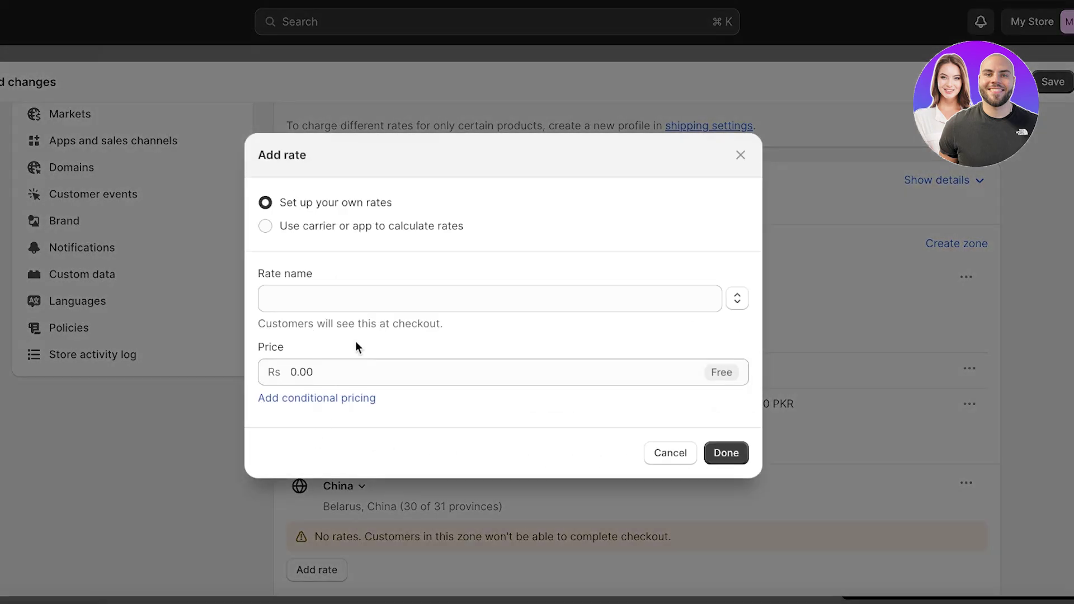
click(316, 364)
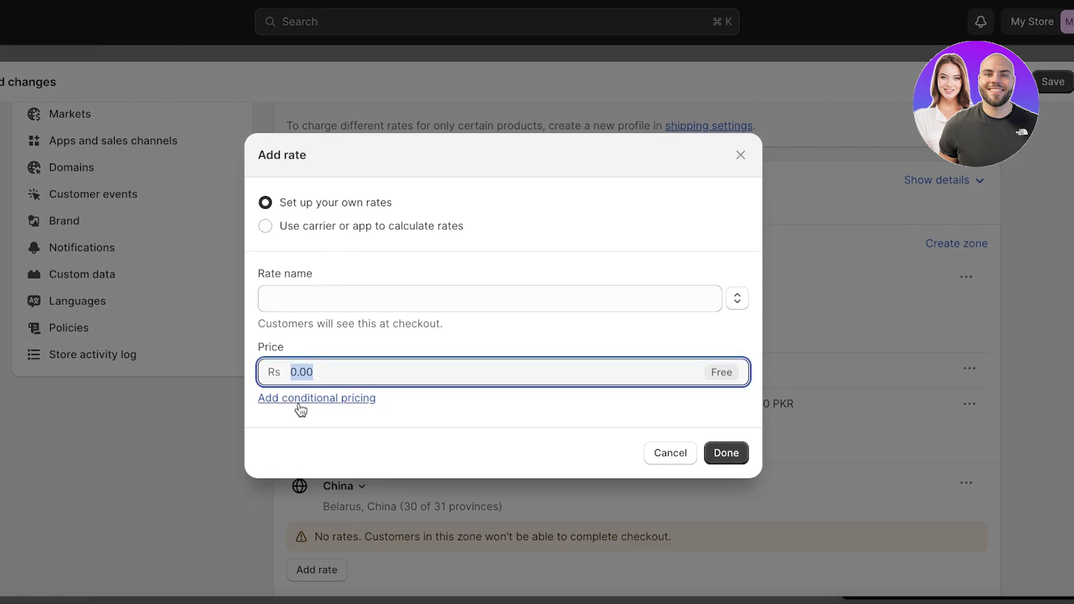
text(20)
key(BackSpace)
text(400)
click(332, 308)
click(326, 332)
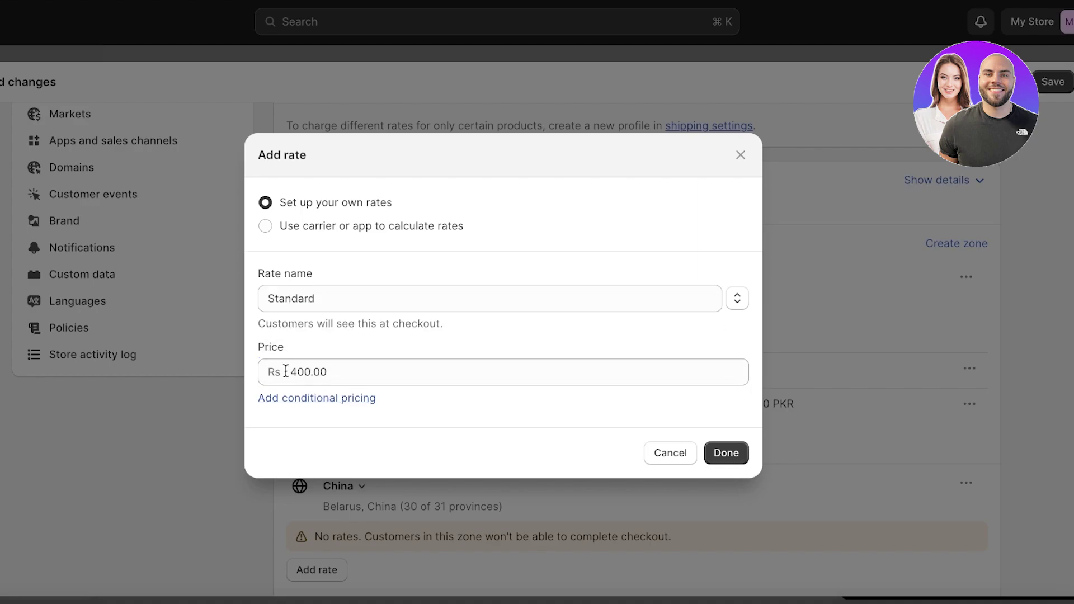
Step: Make the rate free with an order-price minimum of Rs 4000 and save it
click(324, 399)
click(321, 397)
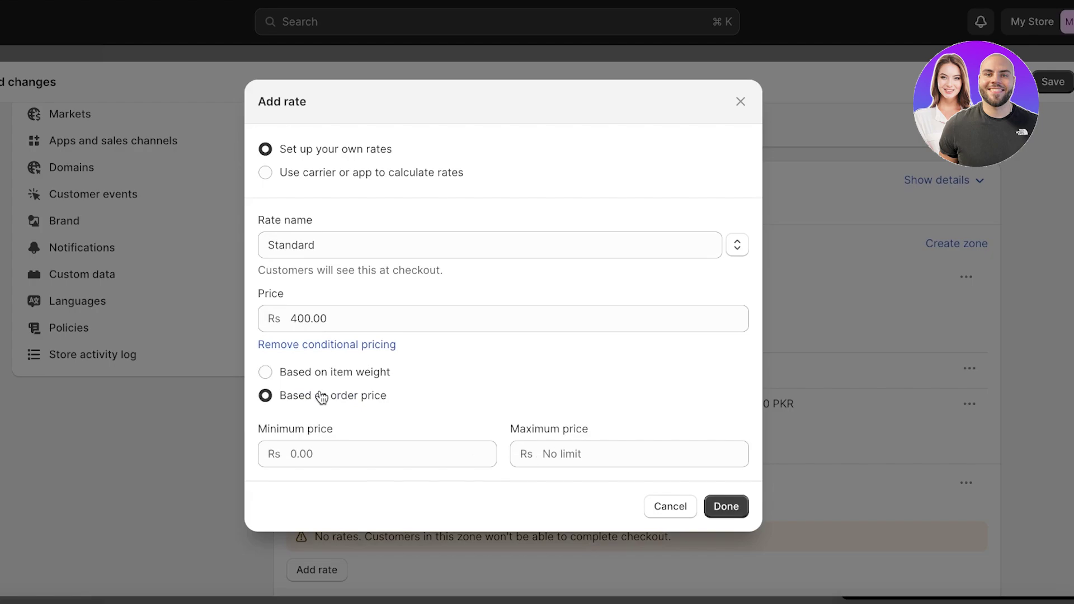
double_click(330, 311)
text(0)
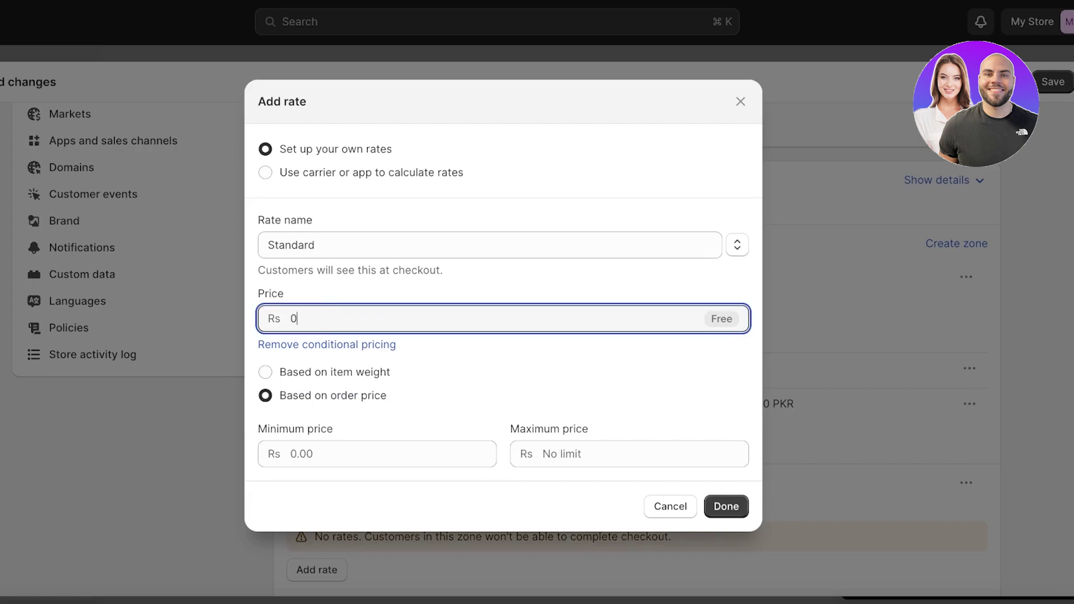
click(322, 452)
text(6)
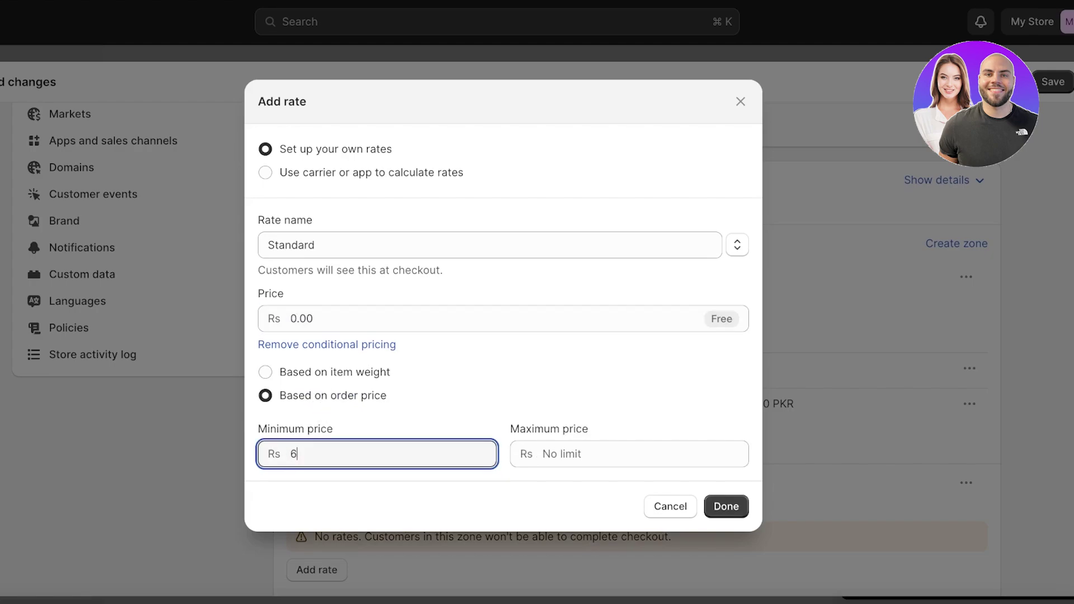
key(BackSpace)
text(4000)
click(725, 506)
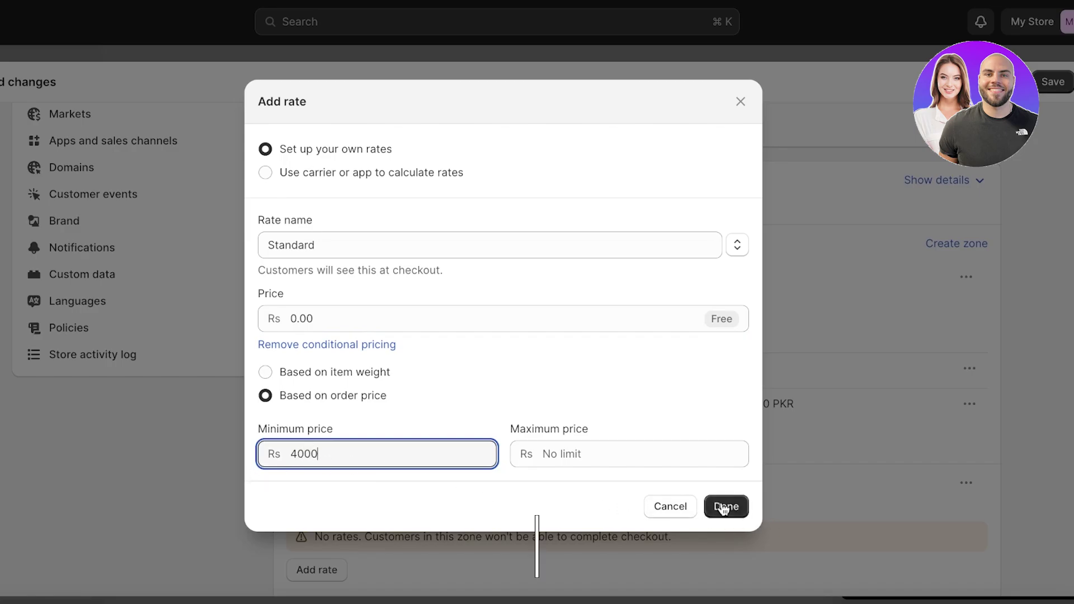
Step: Delete the unconditional free Standard rate from the Domestic zone
scroll(722, 464, down, 1)
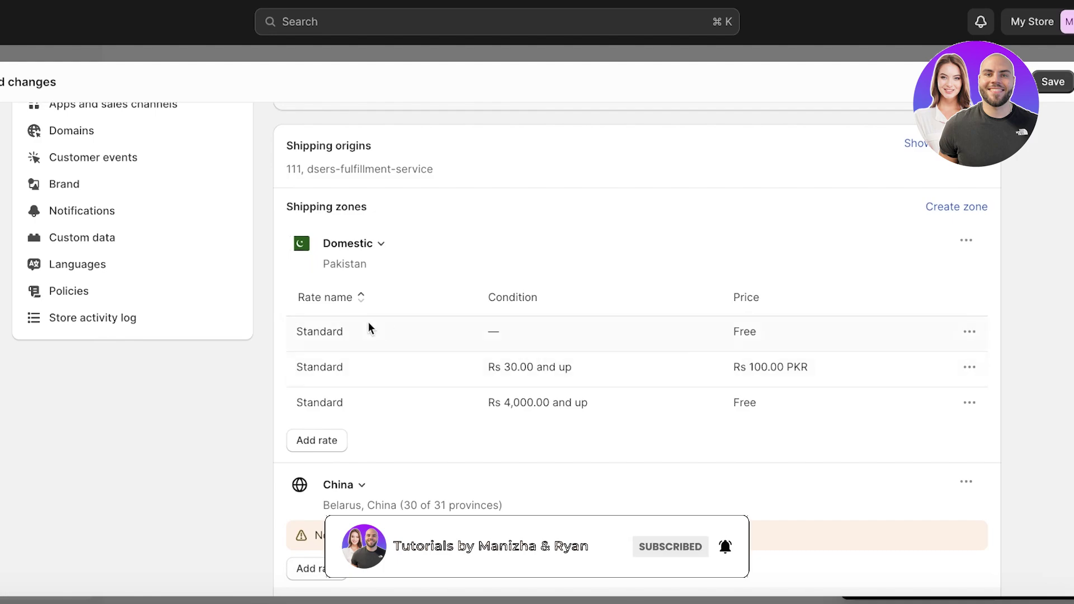
click(971, 332)
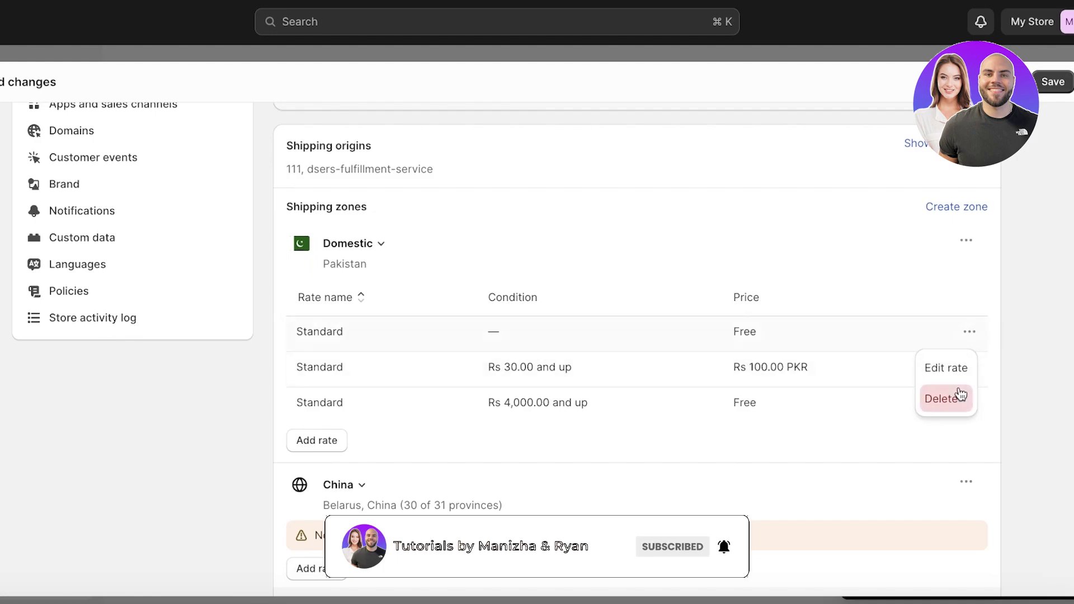
click(960, 394)
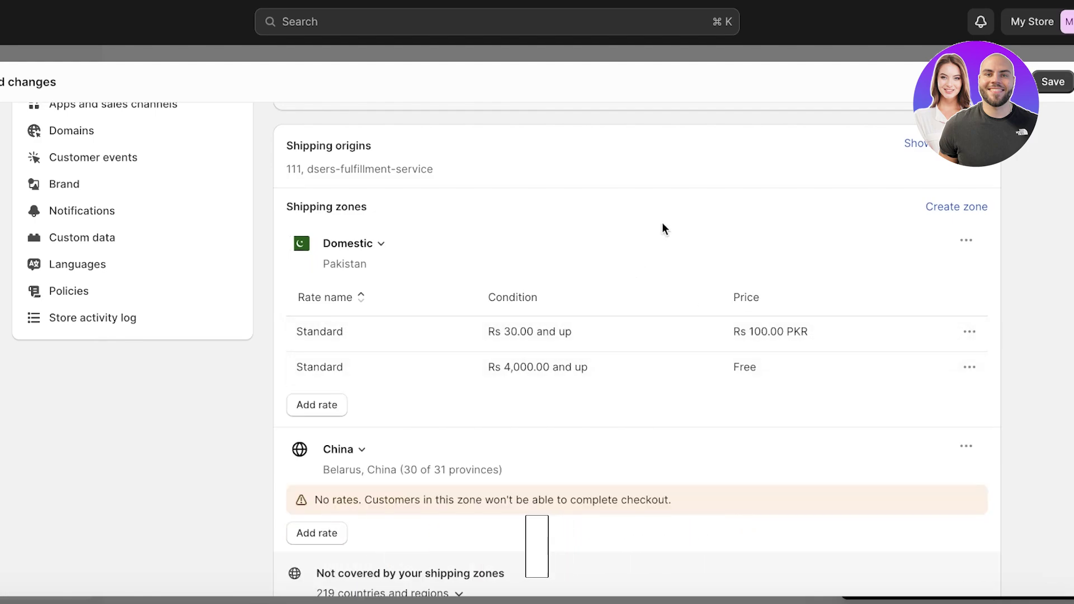
Step: Rename the Rs 4,000-and-up free rate to 'Free Shipping' and save it
click(962, 368)
click(938, 404)
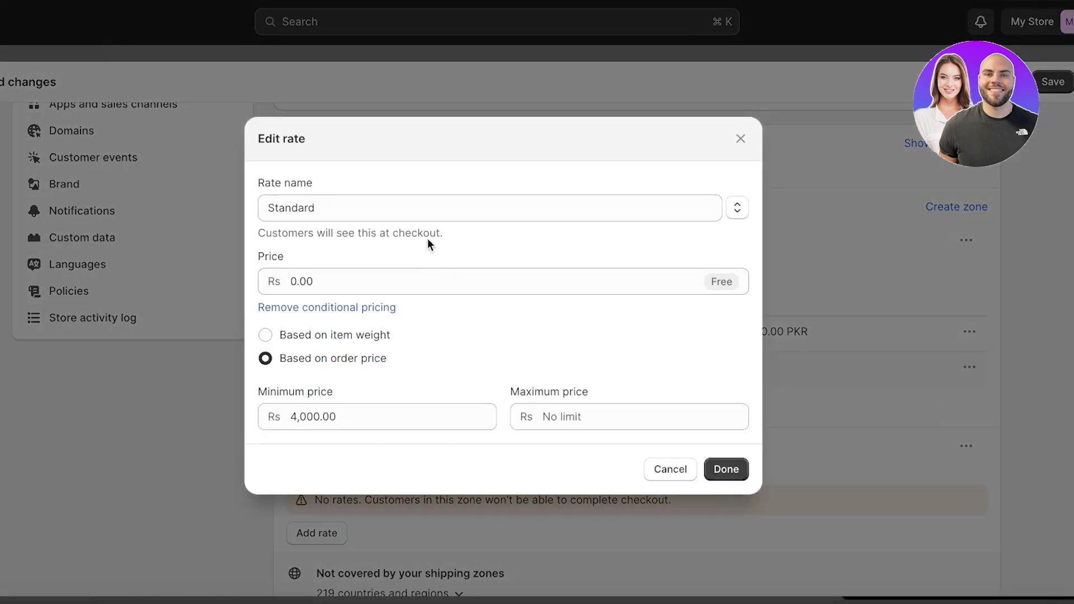
double_click(420, 199)
text(F)
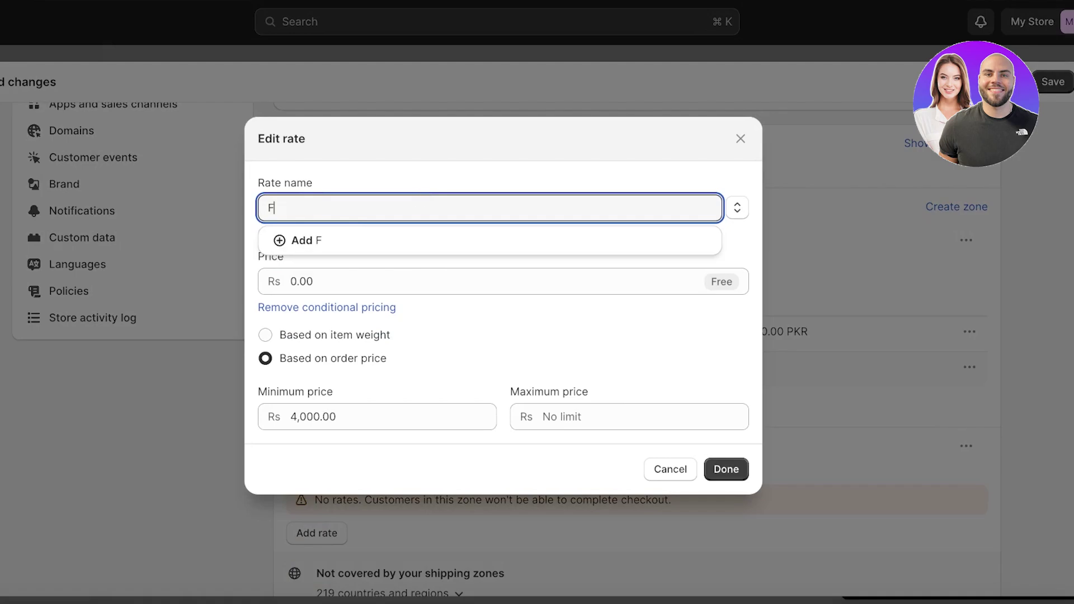
text(ree Shipping)
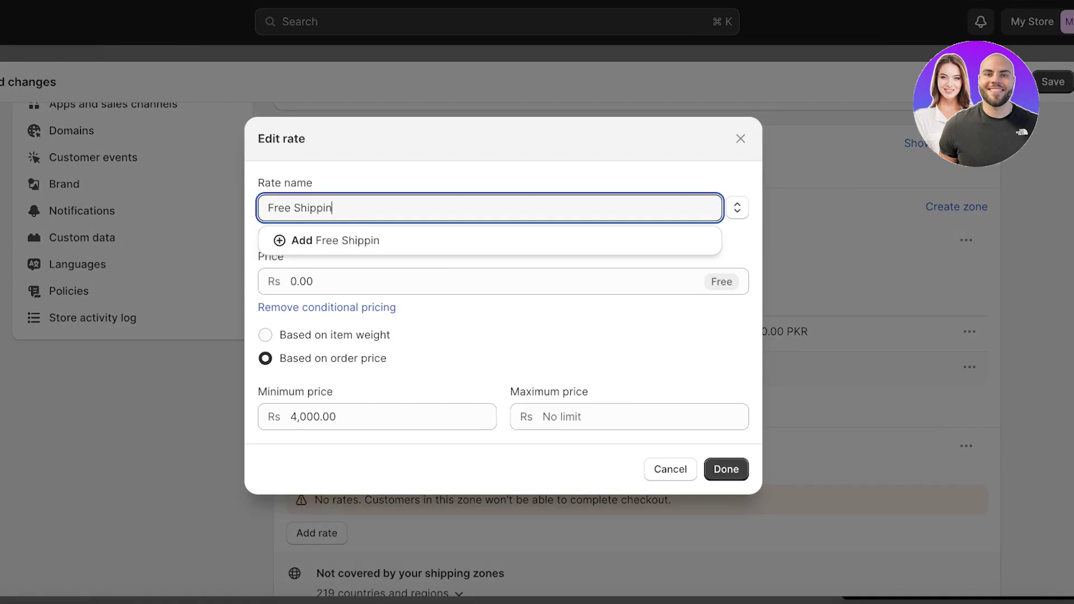
click(343, 241)
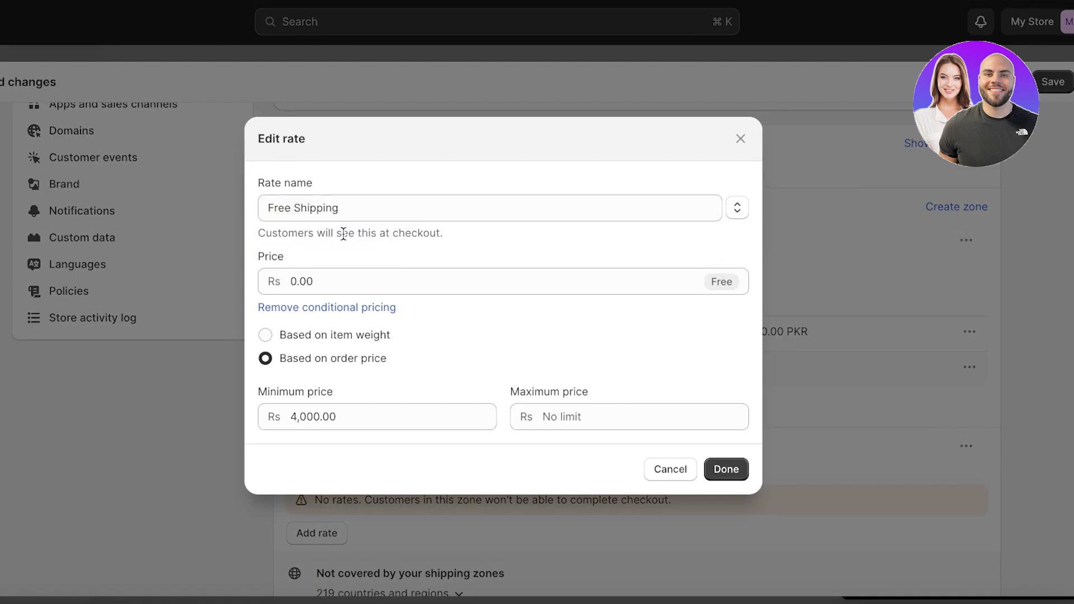
click(722, 471)
scroll(717, 470, down, 3)
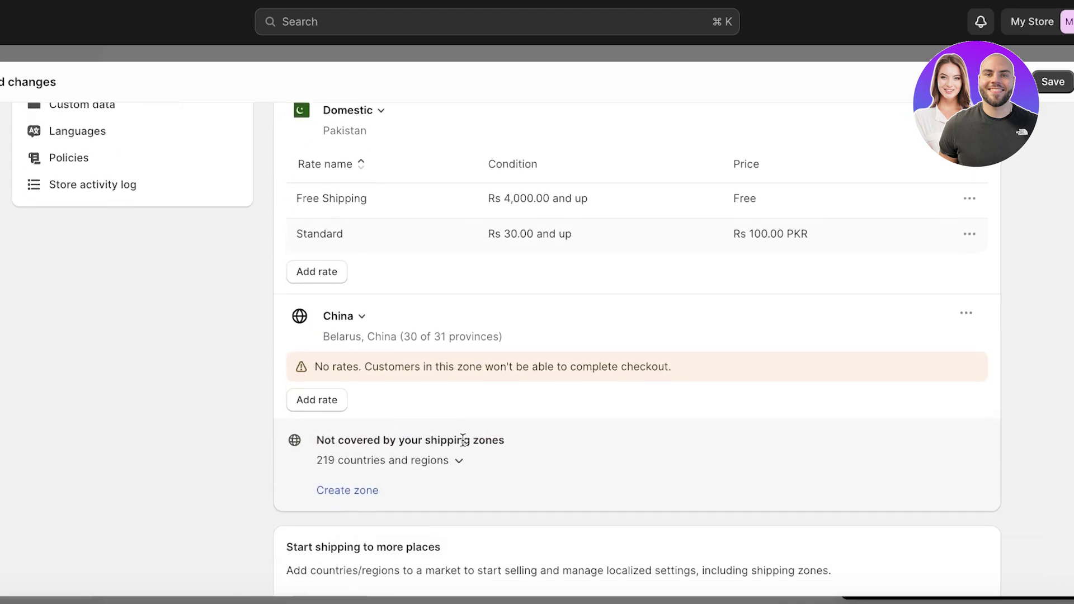
scroll(311, 401, down, 3)
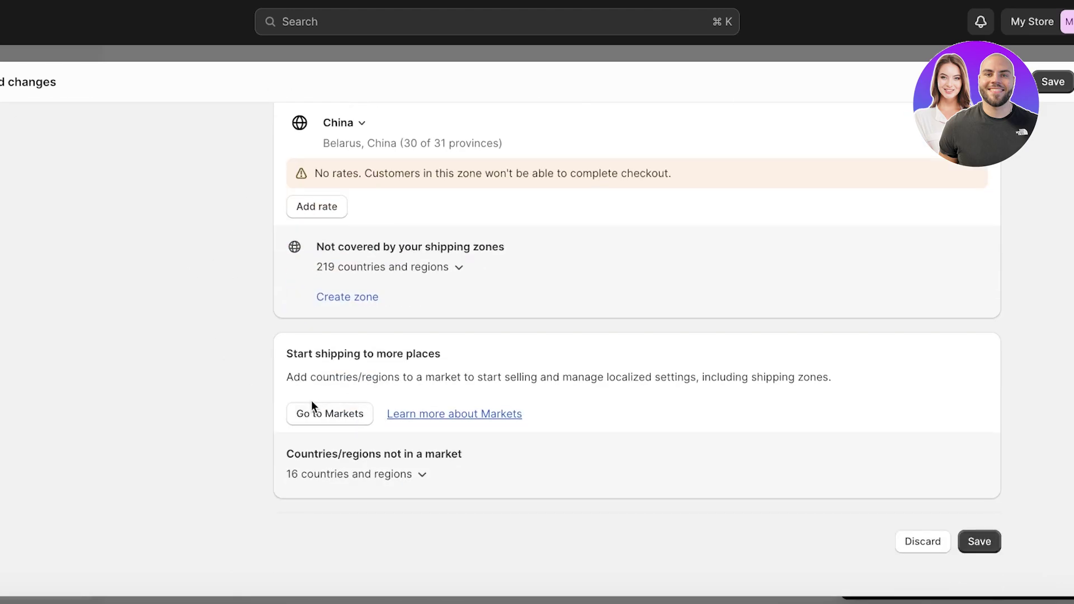
scroll(395, 297, down, 1)
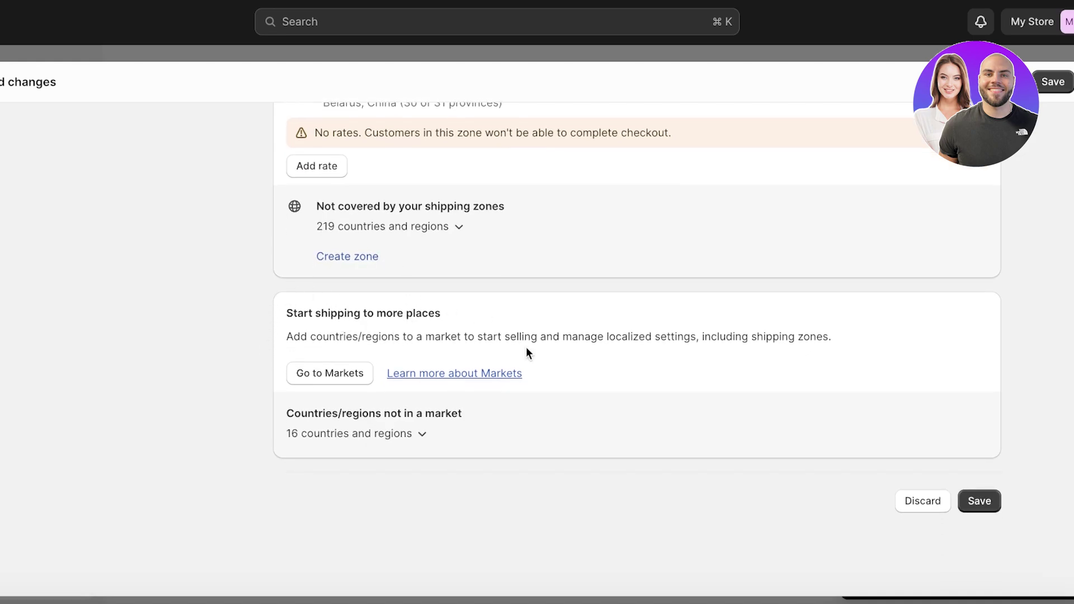
scroll(330, 384, up, 3)
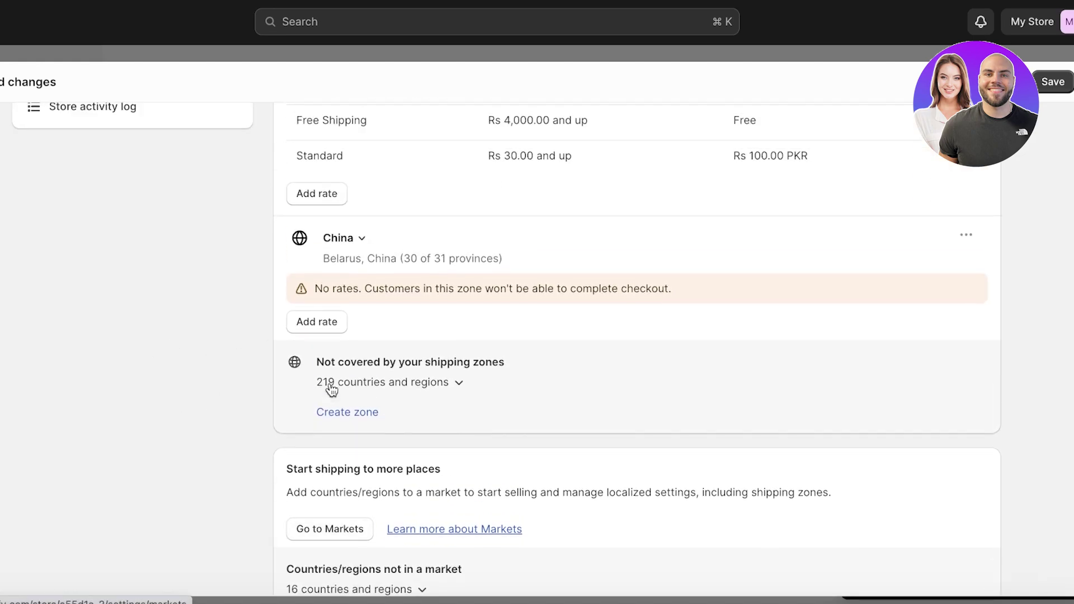
scroll(170, 446, up, 10)
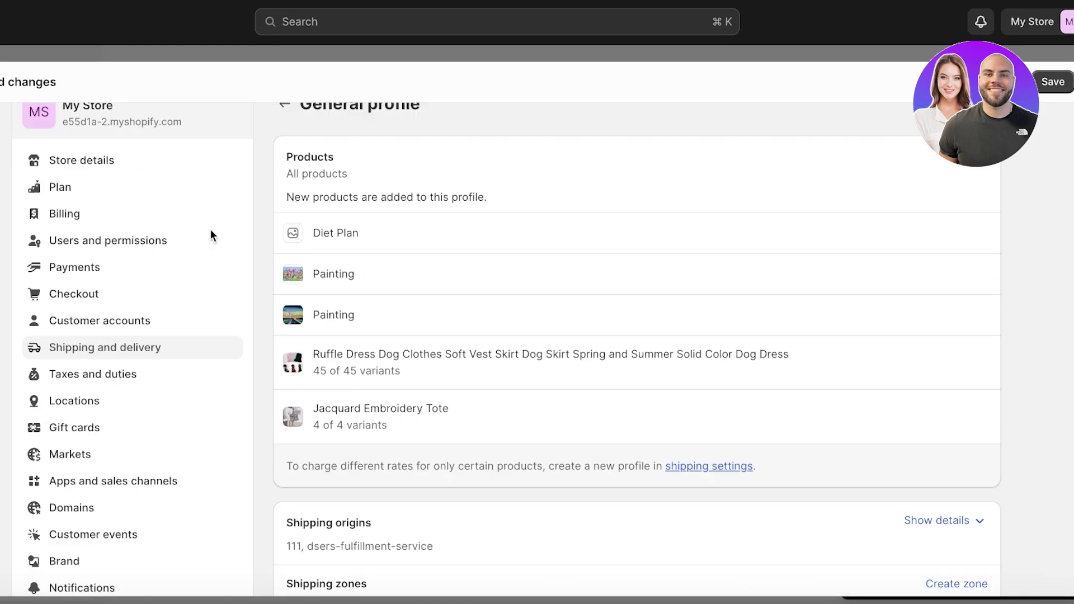
scroll(211, 231, down, 15)
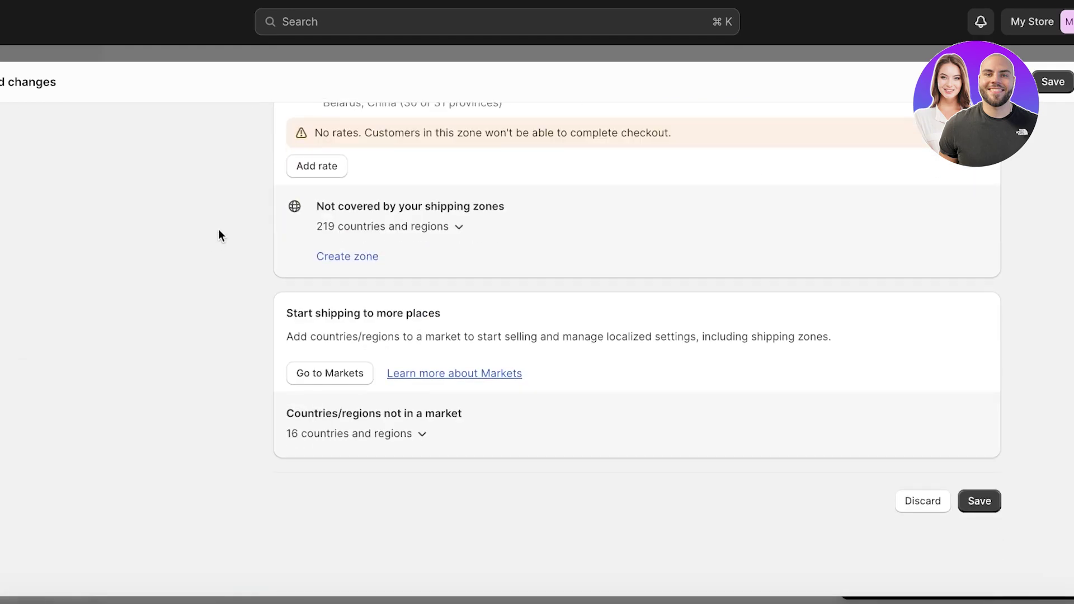
scroll(157, 247, up, 3)
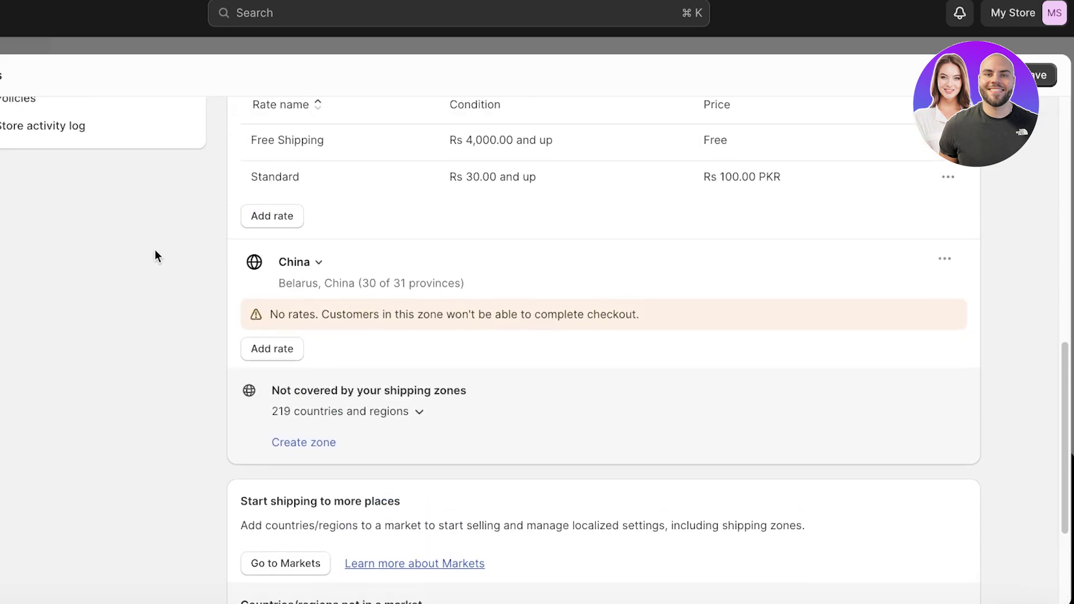
click(307, 274)
click(143, 296)
click(259, 269)
click(230, 288)
scroll(300, 347, up, 3)
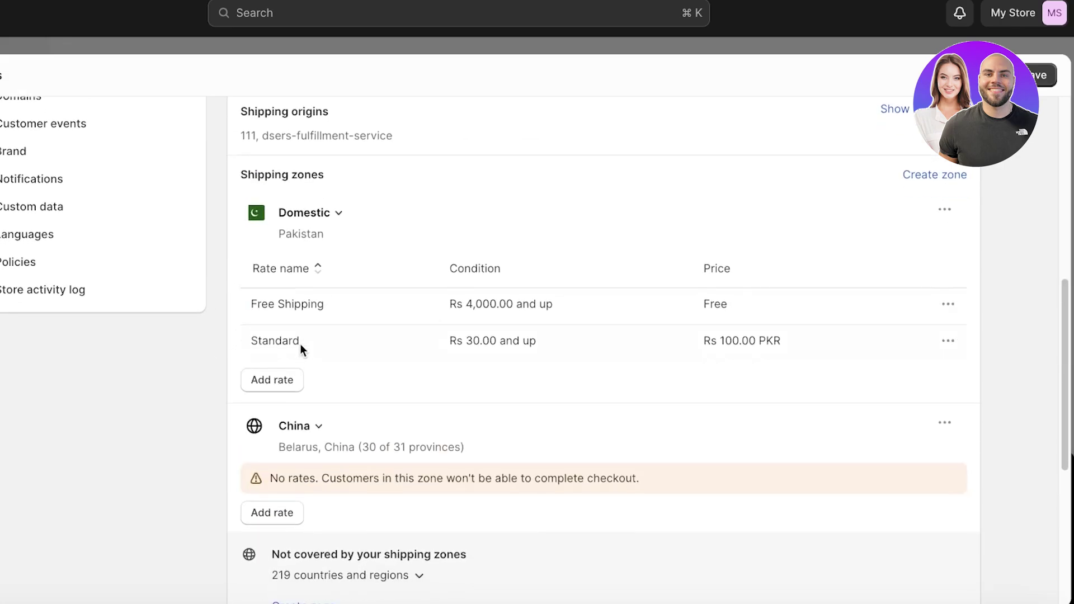
scroll(297, 280, down, 3)
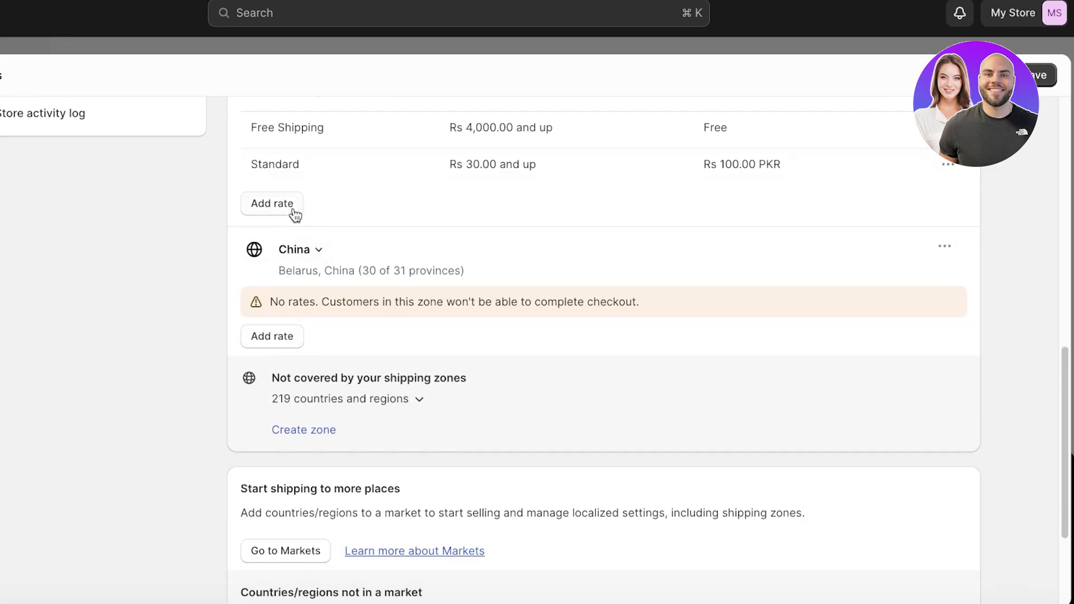
Step: Add a rate named Standard priced at Rs 1,000.00 PKR to the China zone
click(260, 343)
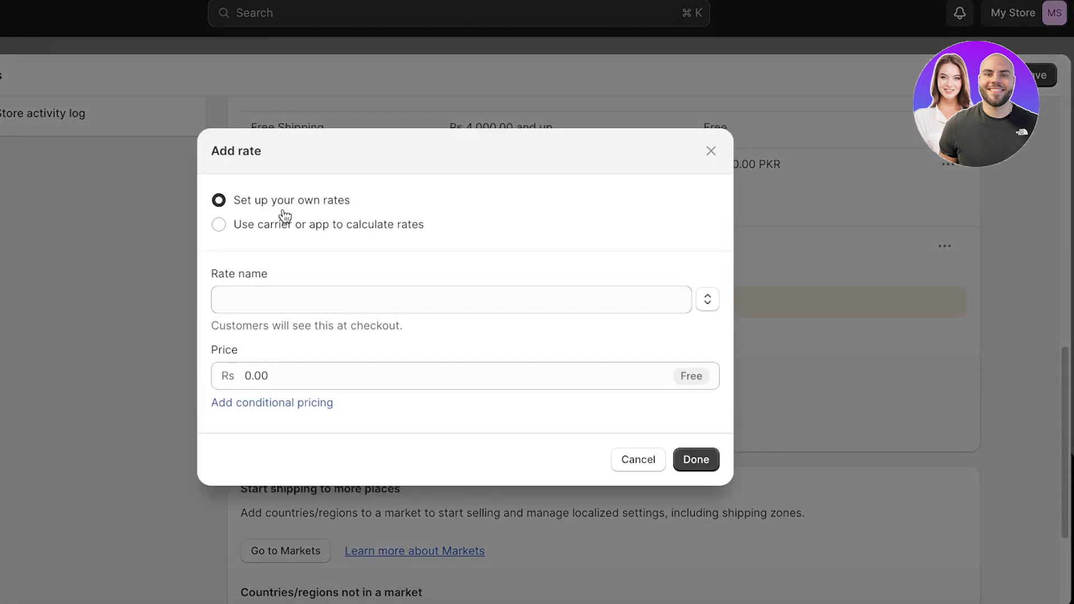
click(279, 302)
click(250, 343)
click(282, 305)
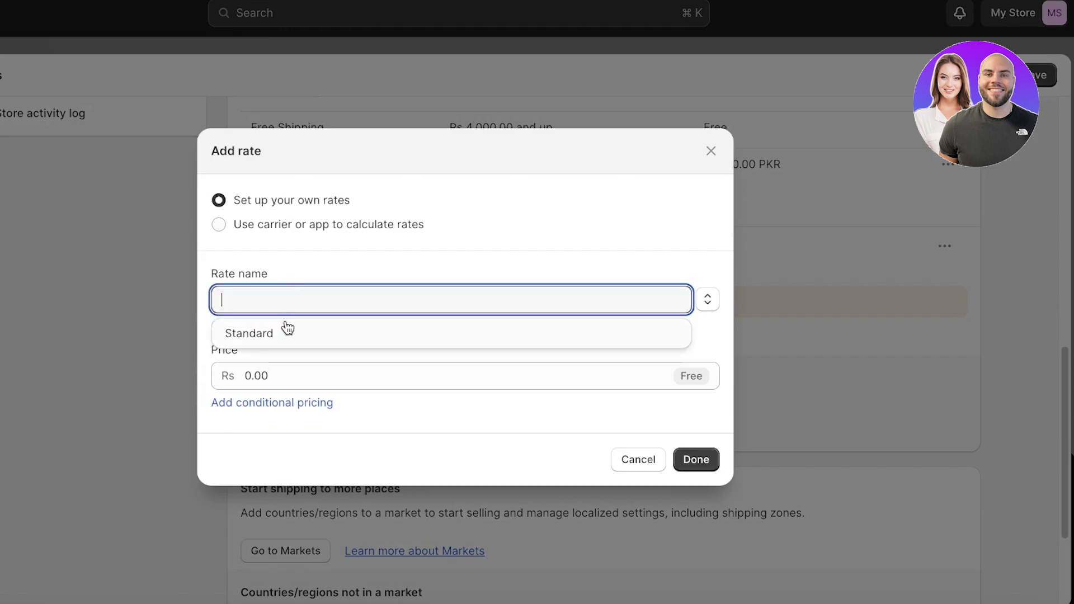
click(285, 326)
click(294, 373)
text(1)
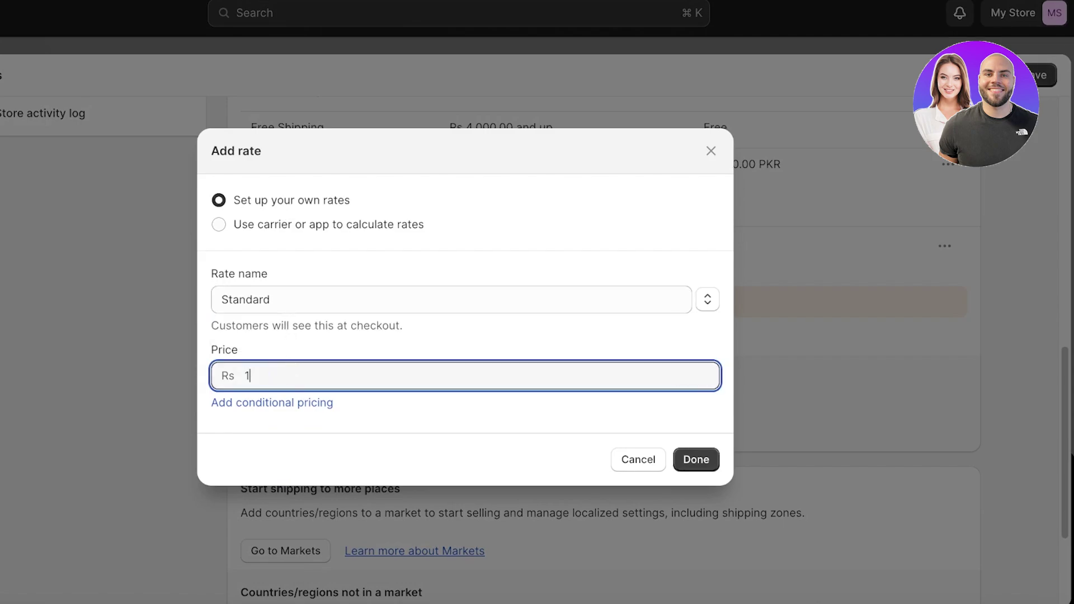
text(,000)
click(693, 459)
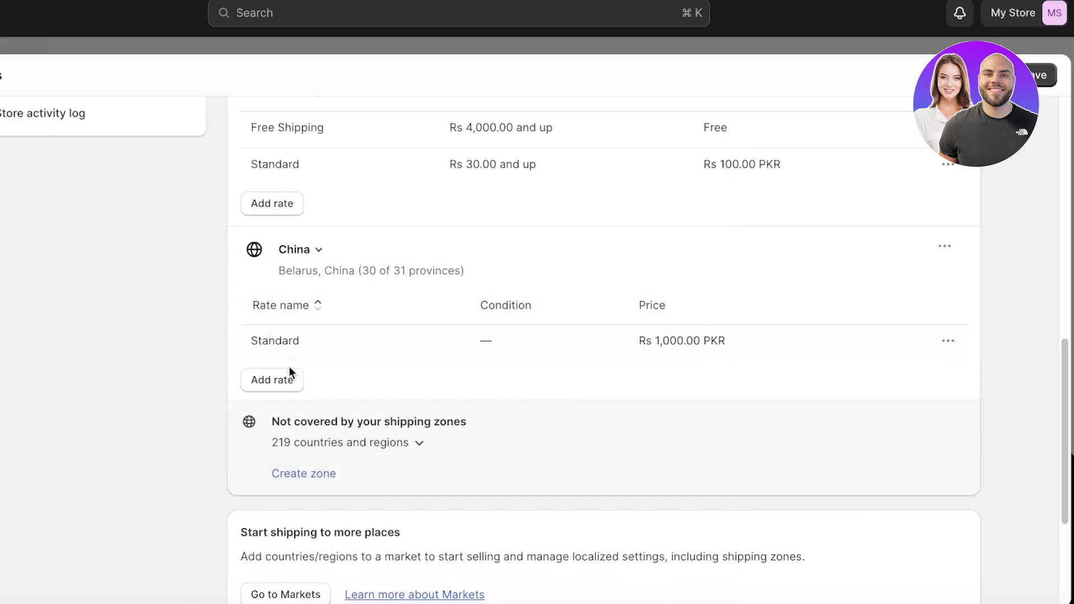
scroll(276, 247, down, 4)
scroll(849, 228, up, 3)
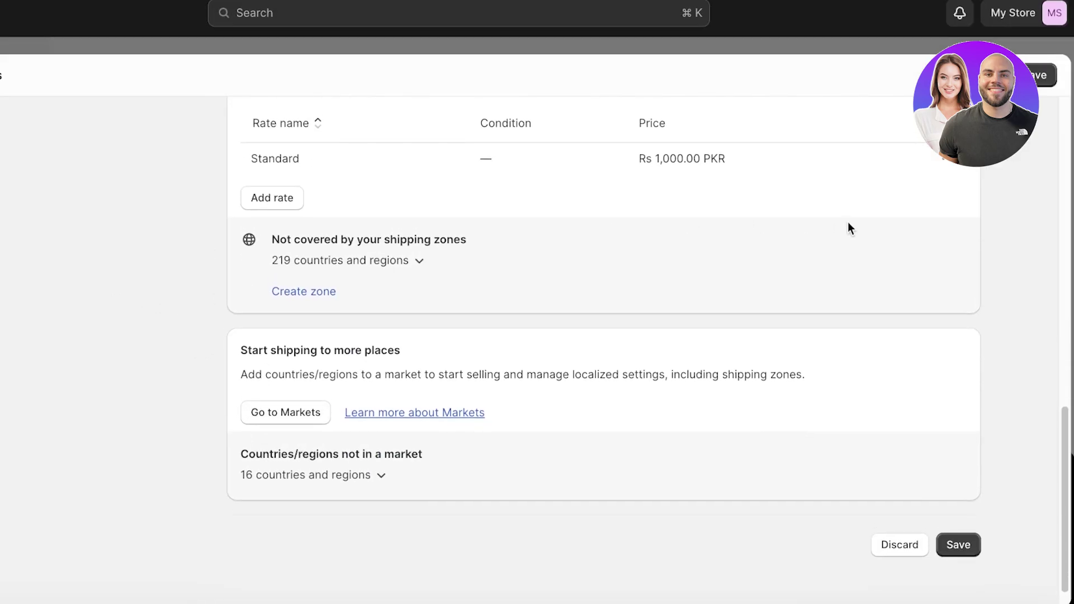
Step: Start a new shipping zone, clear the All Market selection and include Latvia
click(301, 412)
text(China)
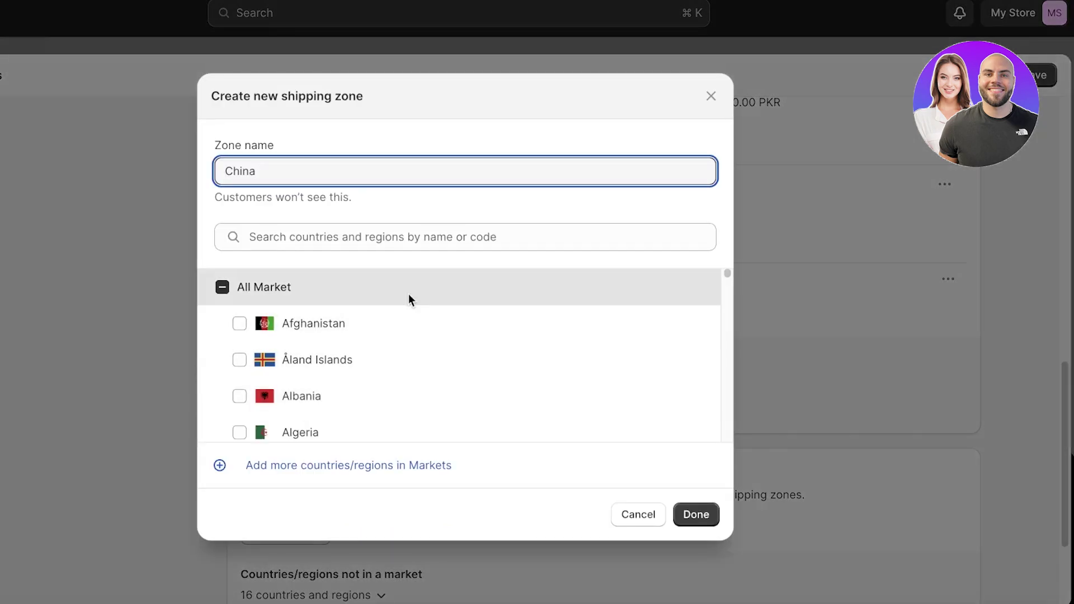
scroll(479, 340, down, 3)
scroll(478, 340, up, 3)
click(222, 287)
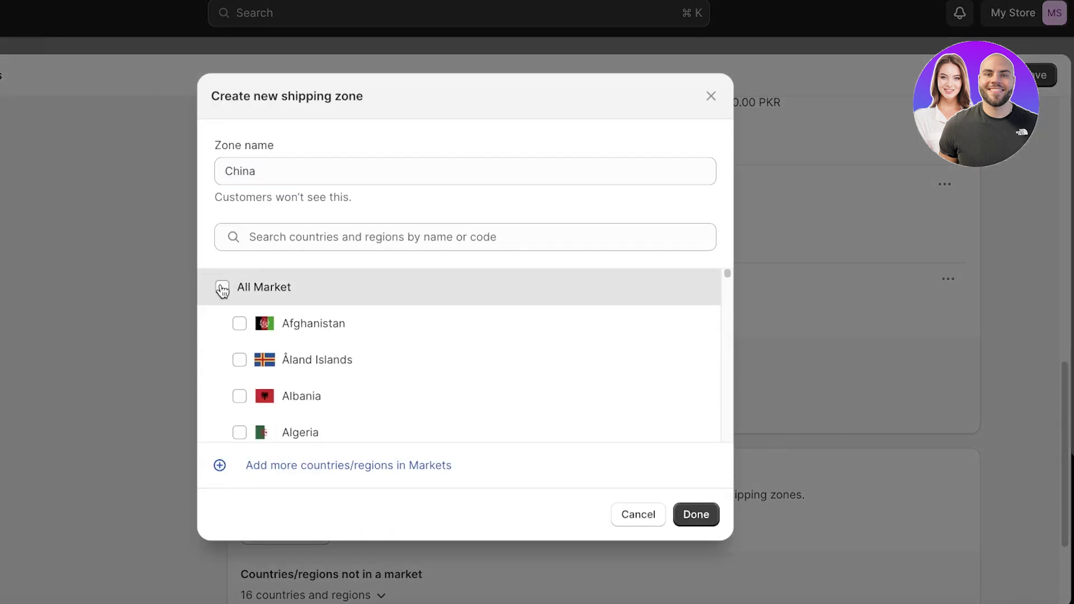
click(222, 287)
click(222, 287)
scroll(317, 386, down, 10)
scroll(317, 386, down, 20)
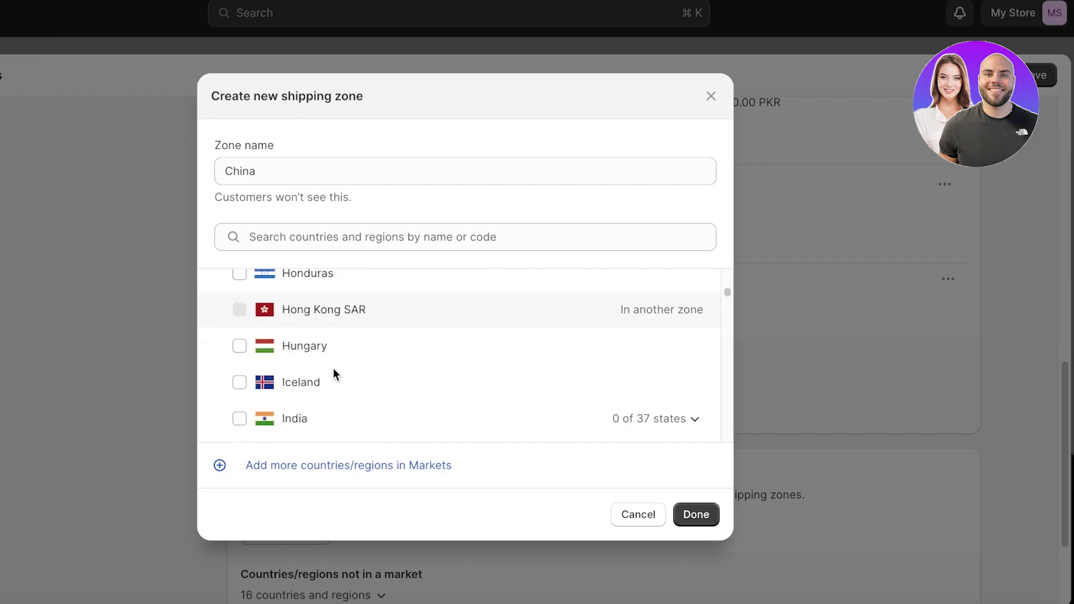
scroll(339, 373, up, 10)
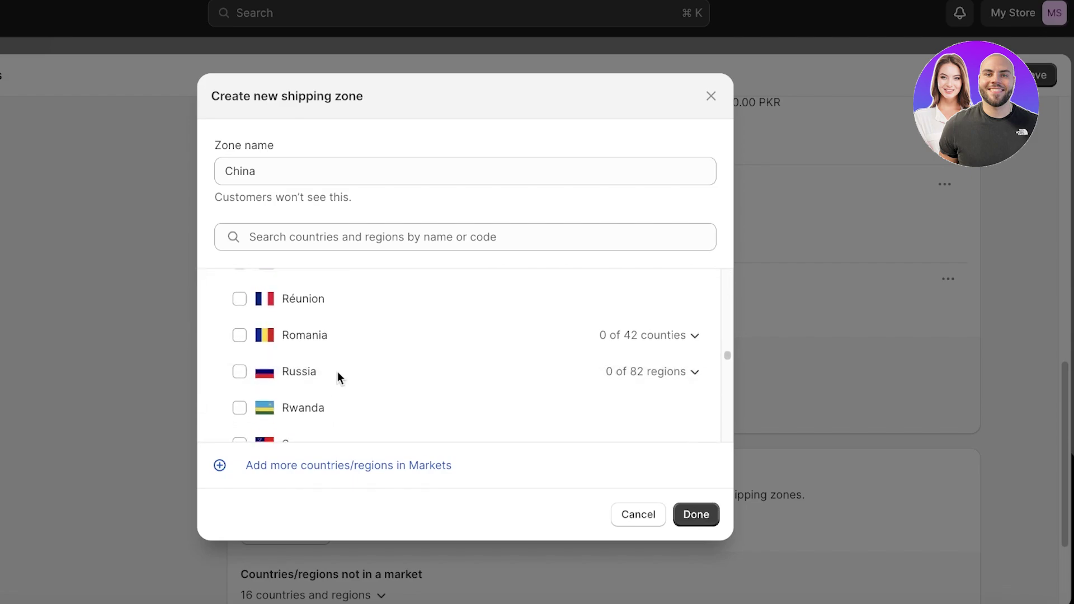
scroll(337, 373, down, 4)
scroll(337, 375, up, 20)
click(239, 387)
scroll(257, 313, down, 1)
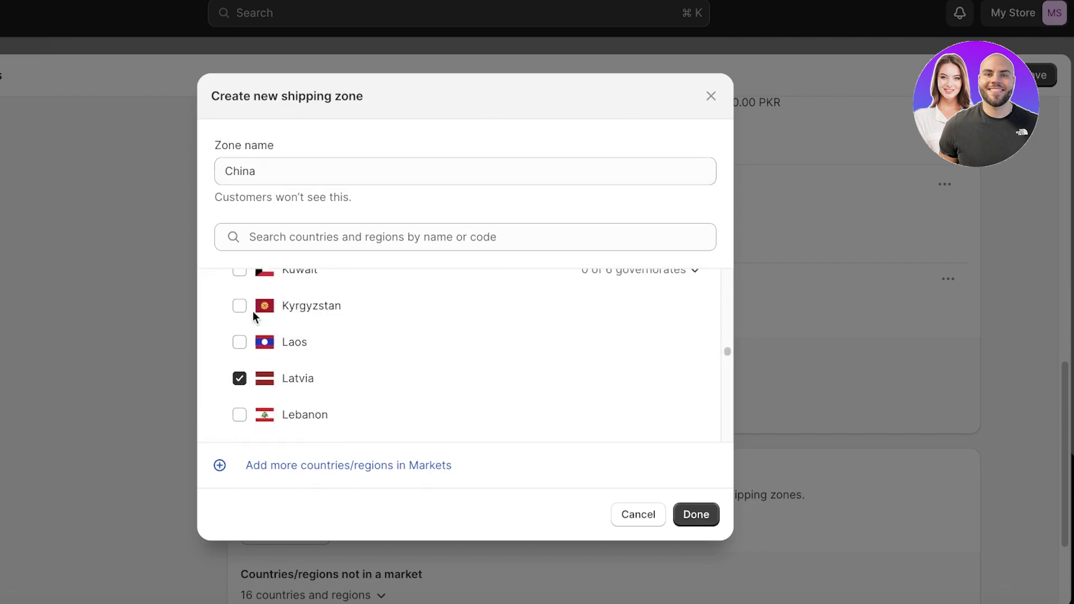
click(274, 347)
double_click(274, 347)
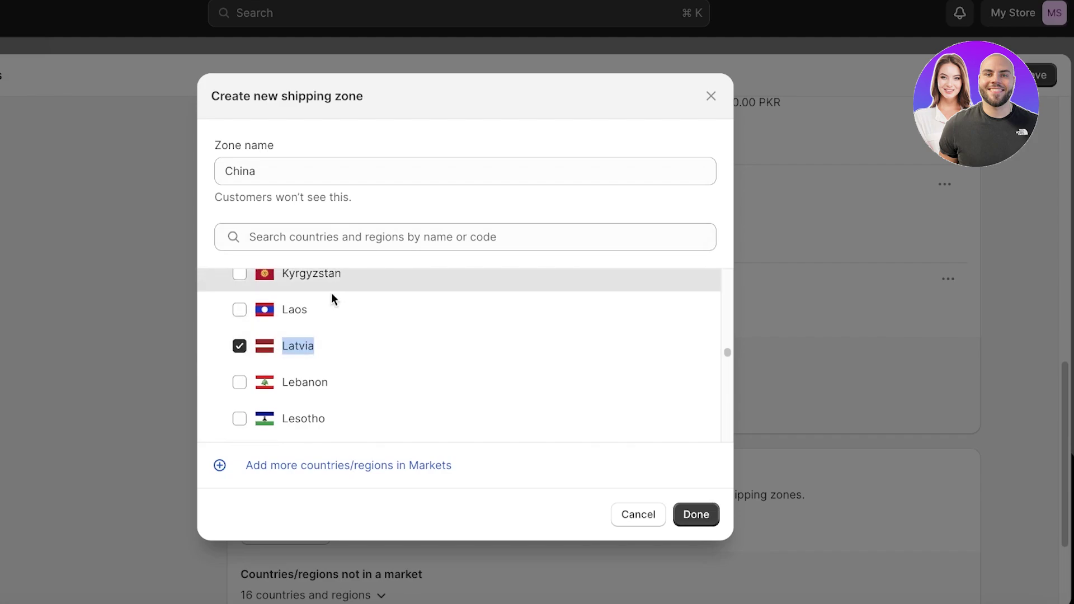
click(389, 225)
Step: Name the zone 'Latbia' and add Laos and Hungary to it
click(346, 161)
double_click(347, 160)
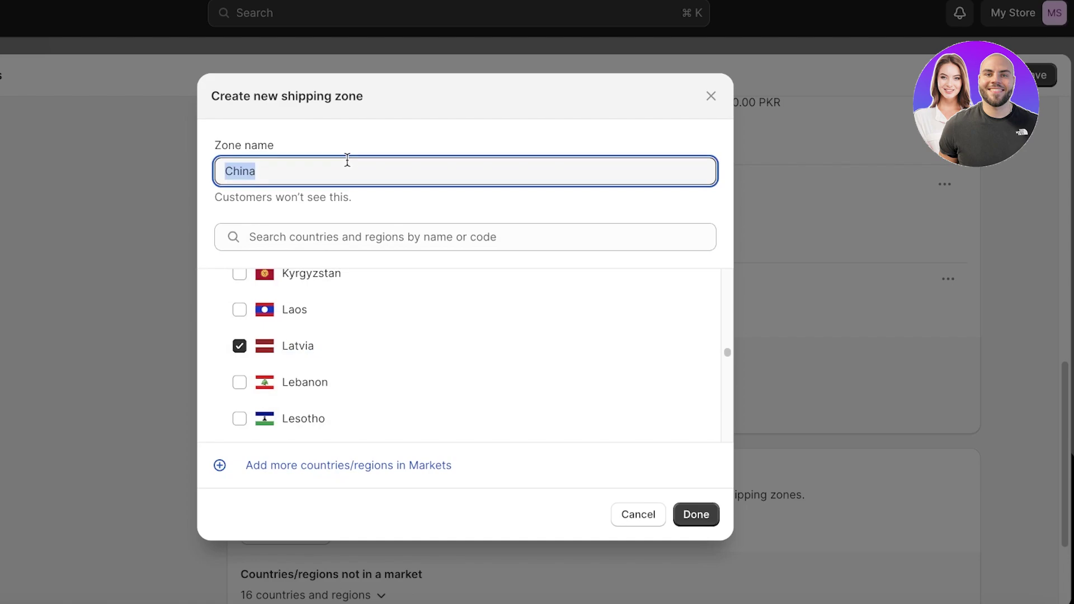
text(Latbia)
click(241, 311)
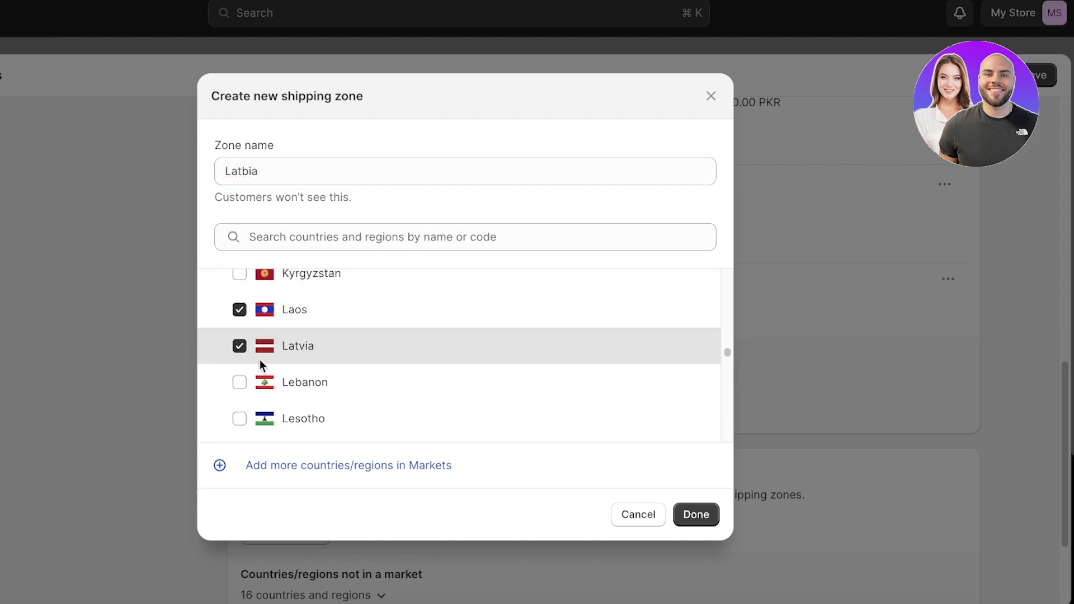
scroll(243, 384, down, 4)
scroll(243, 384, up, 12)
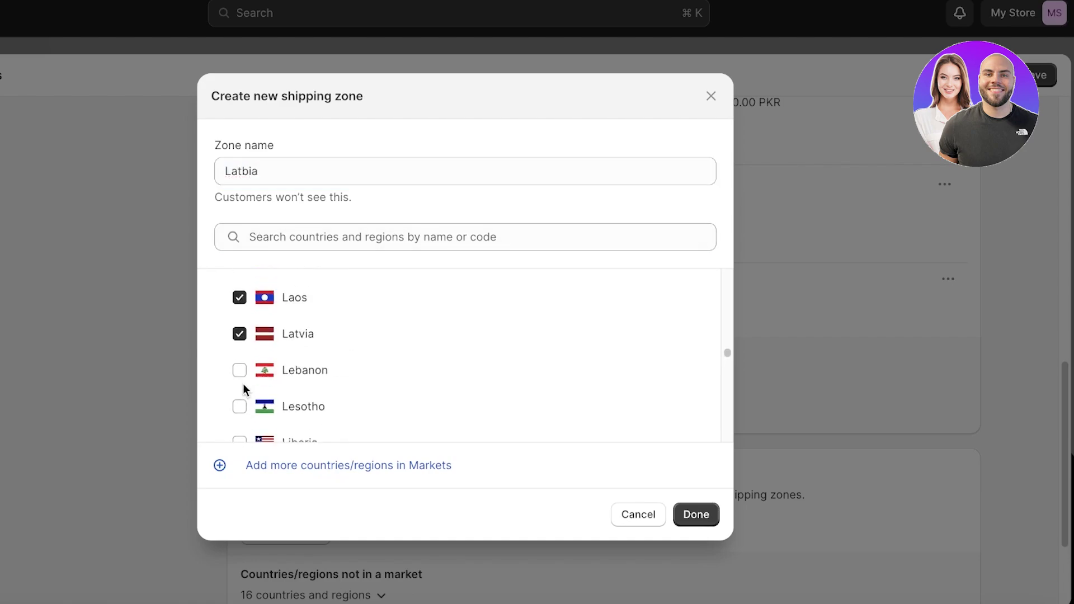
scroll(217, 365, up, 4)
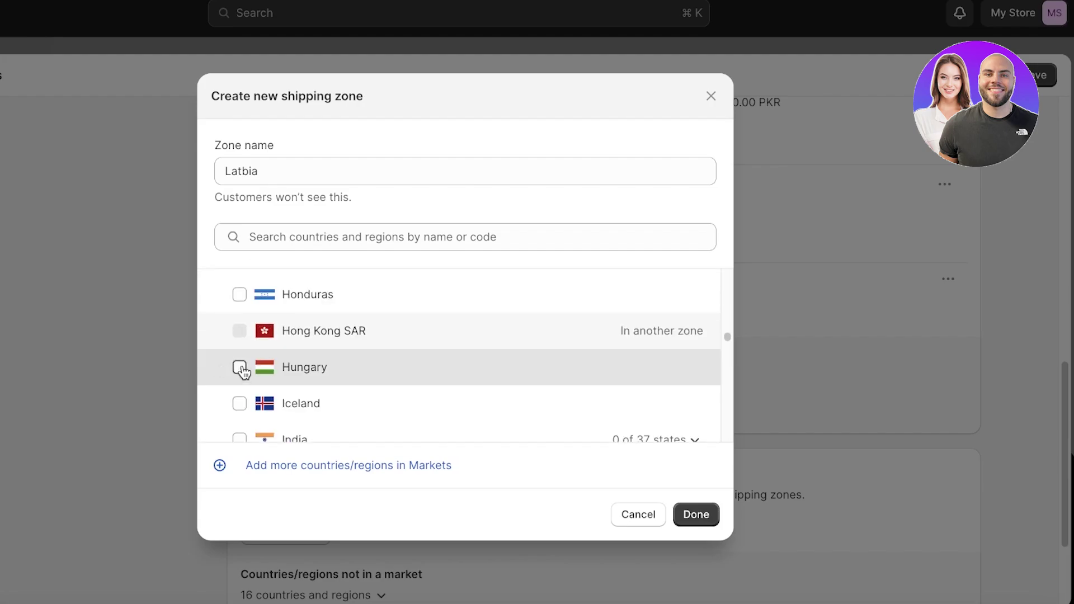
click(240, 368)
click(709, 513)
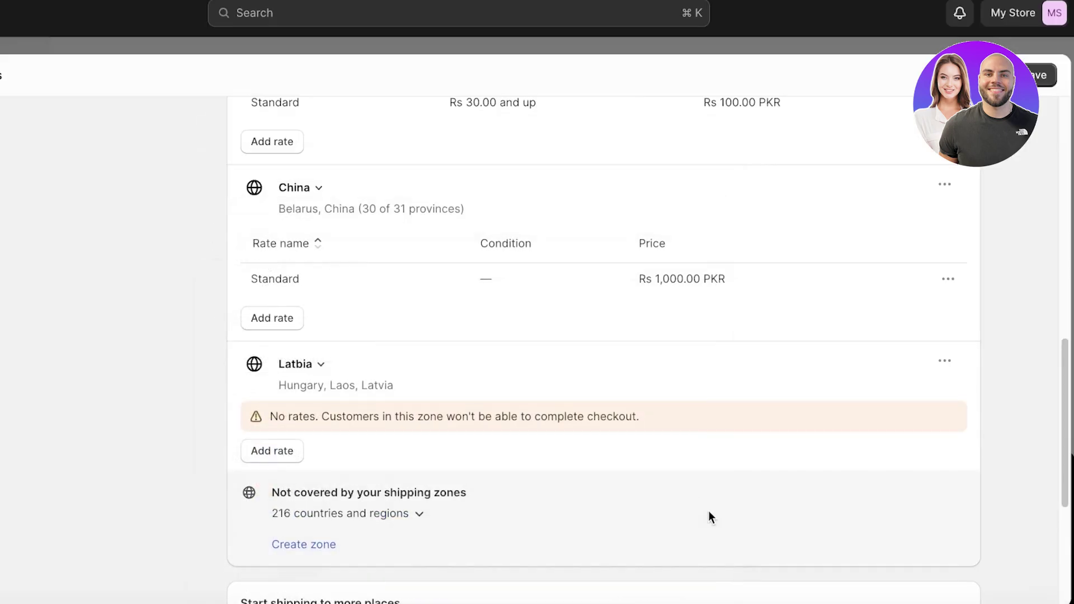
scroll(287, 260, down, 5)
scroll(327, 234, up, 3)
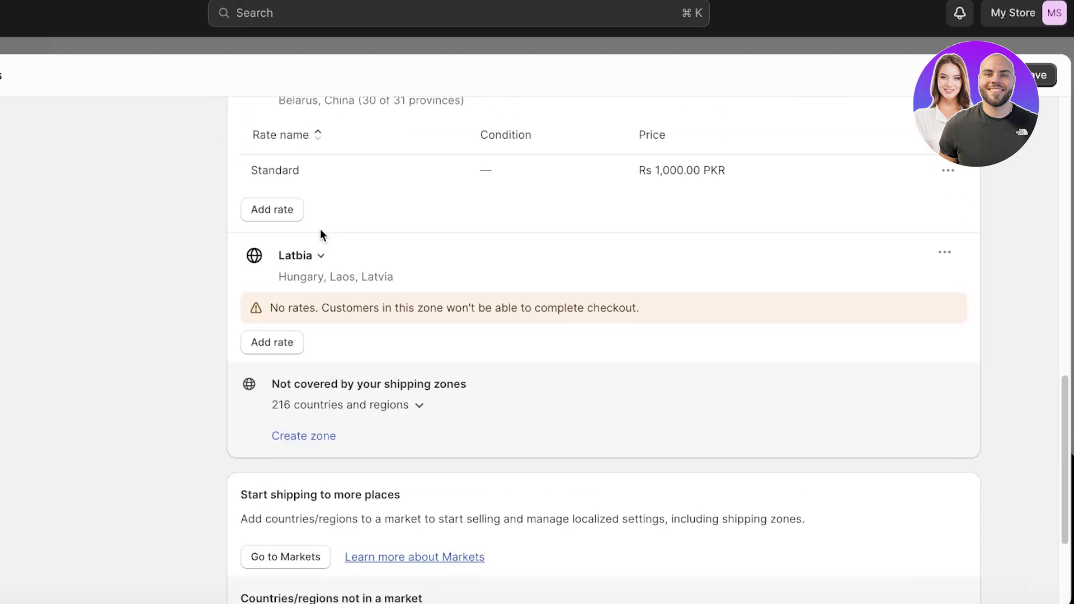
scroll(680, 263, up, 1)
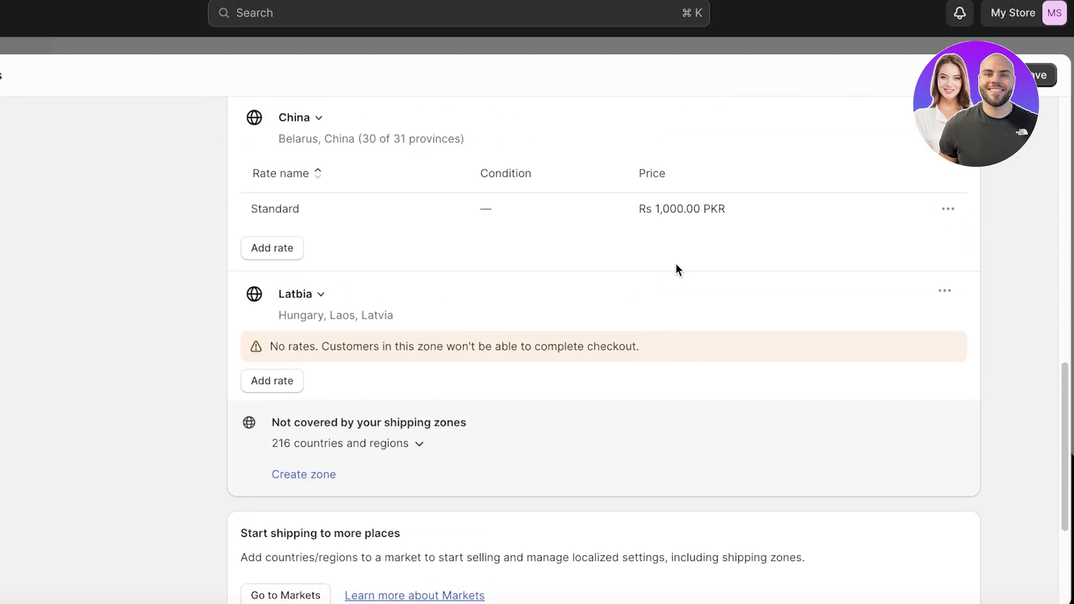
click(945, 290)
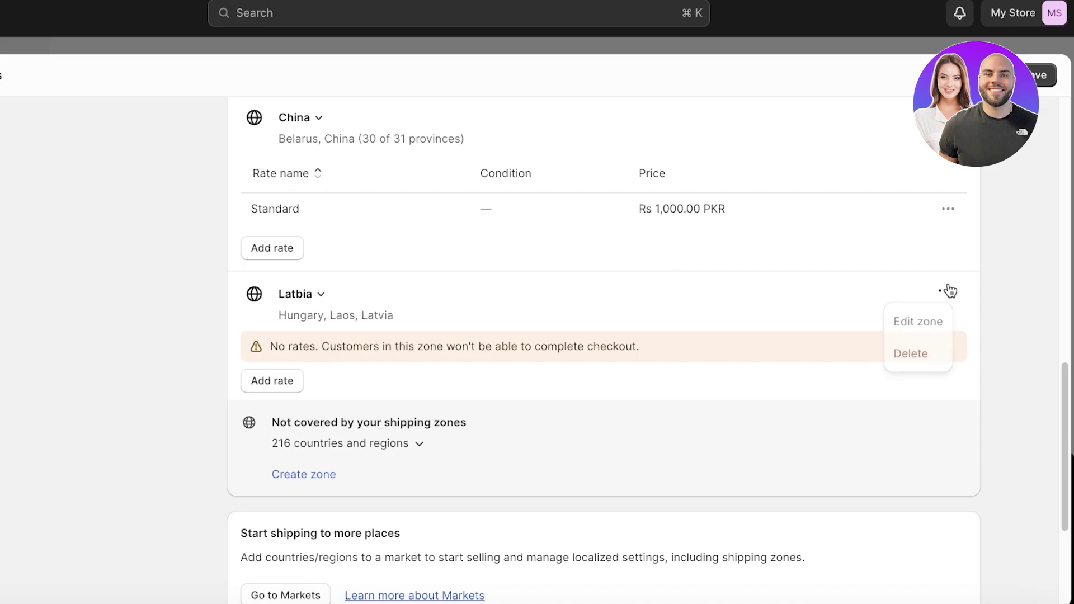
click(935, 313)
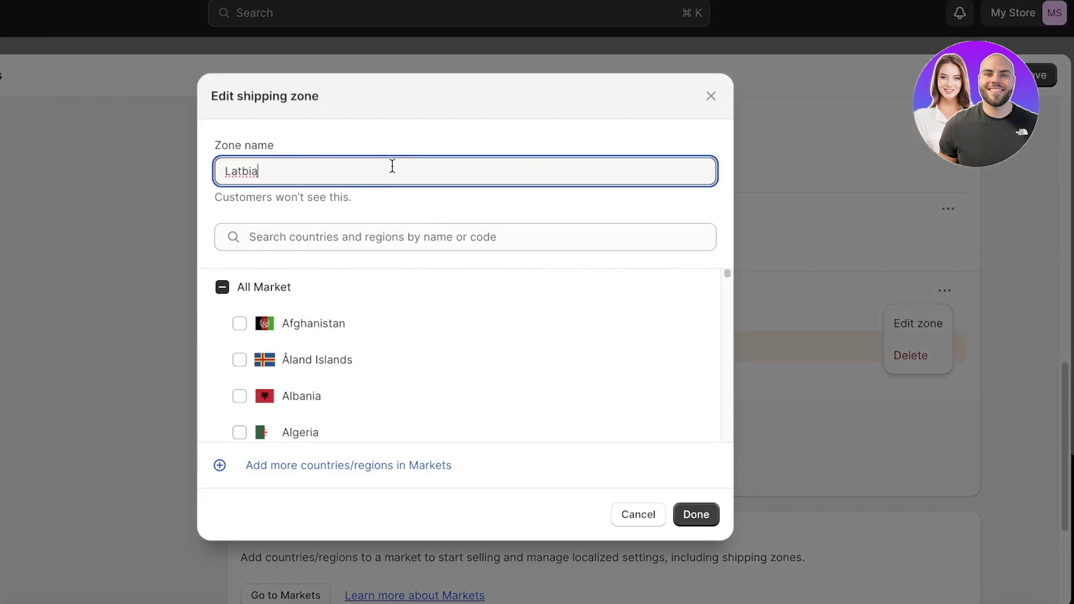
click(706, 514)
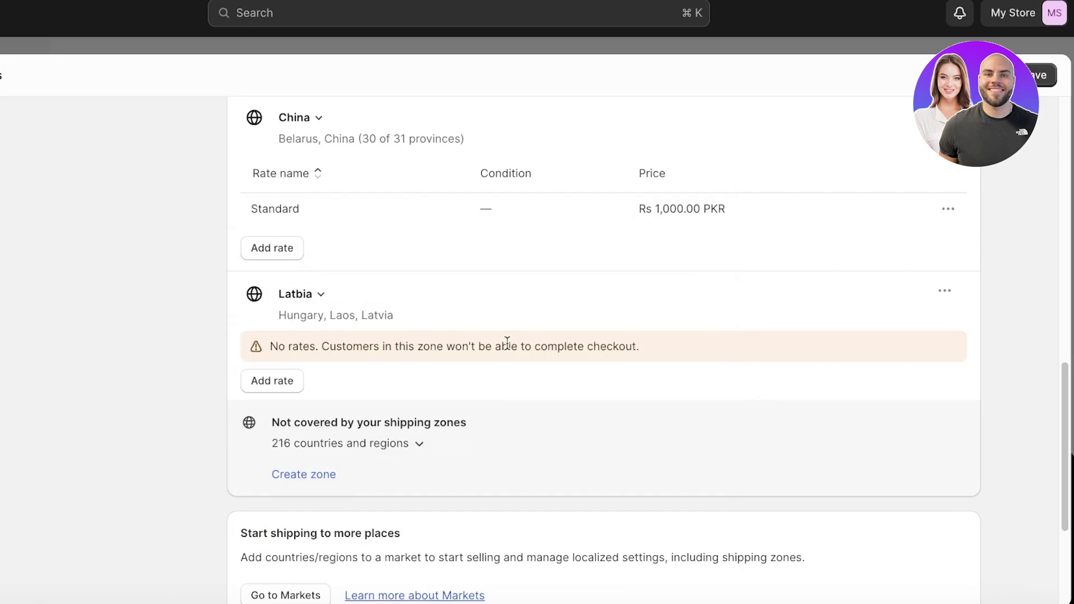
Step: Give the Latbia zone an 'International Latvia Rate' priced at Rs 2,000.00 PKR
click(256, 380)
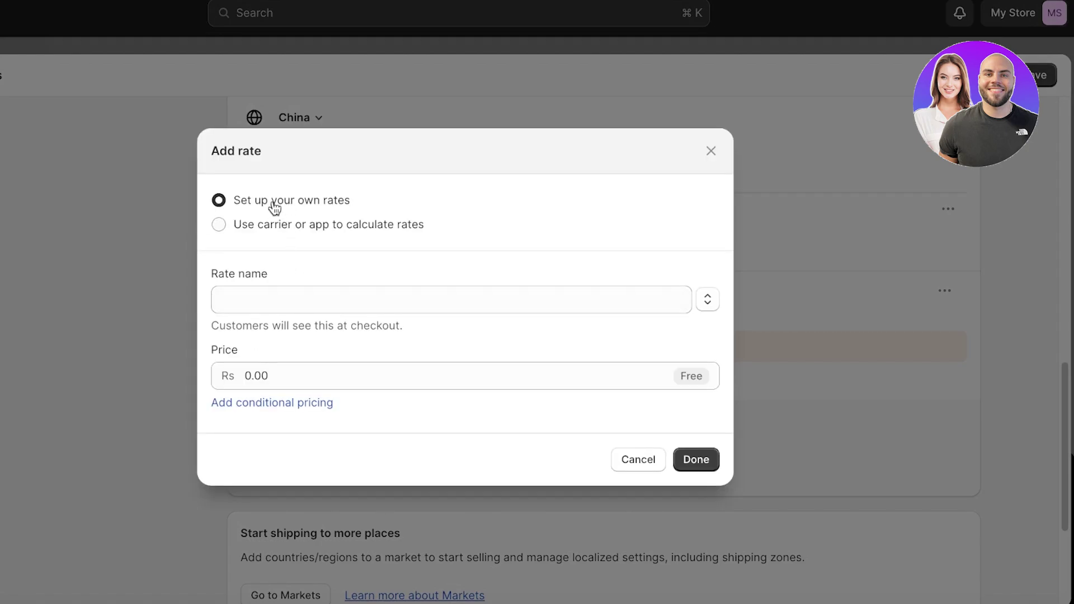
click(245, 302)
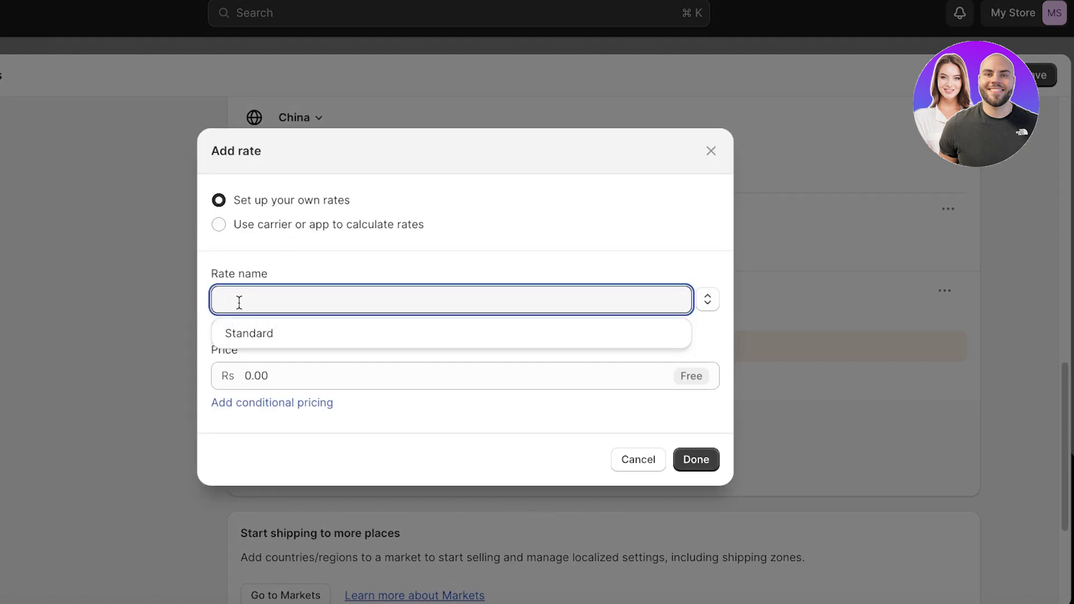
text(Intern)
text(al)
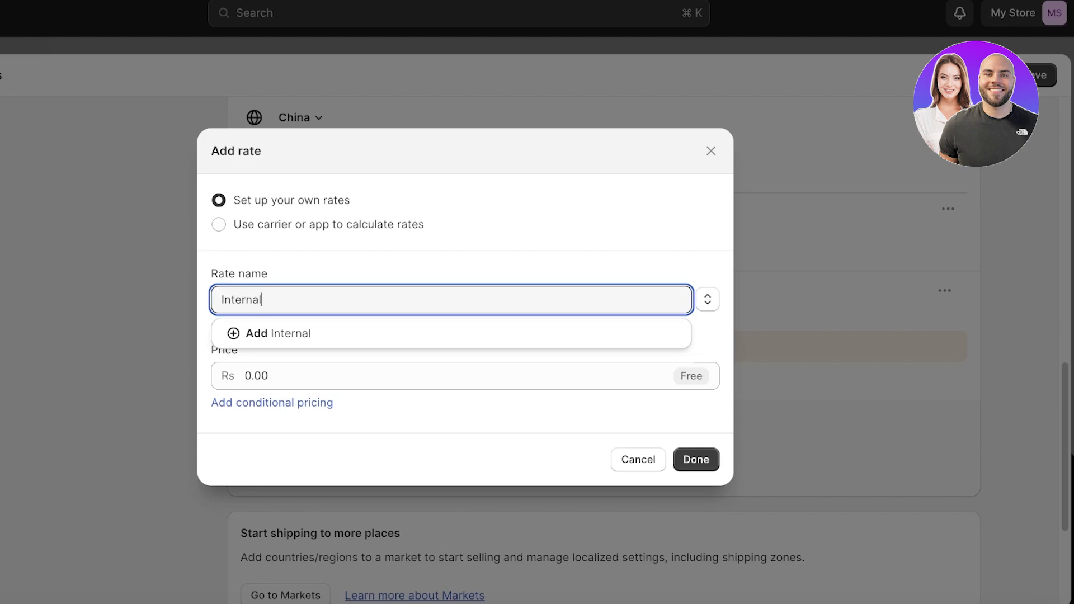
key(BackSpace)
text(tional Latvi)
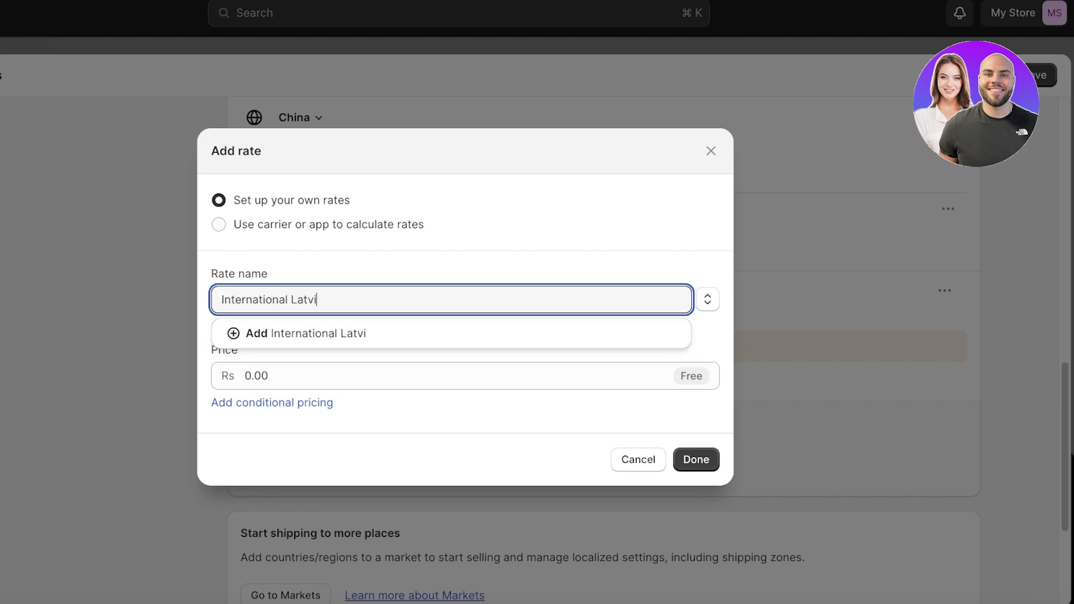
text(a Rate)
click(266, 379)
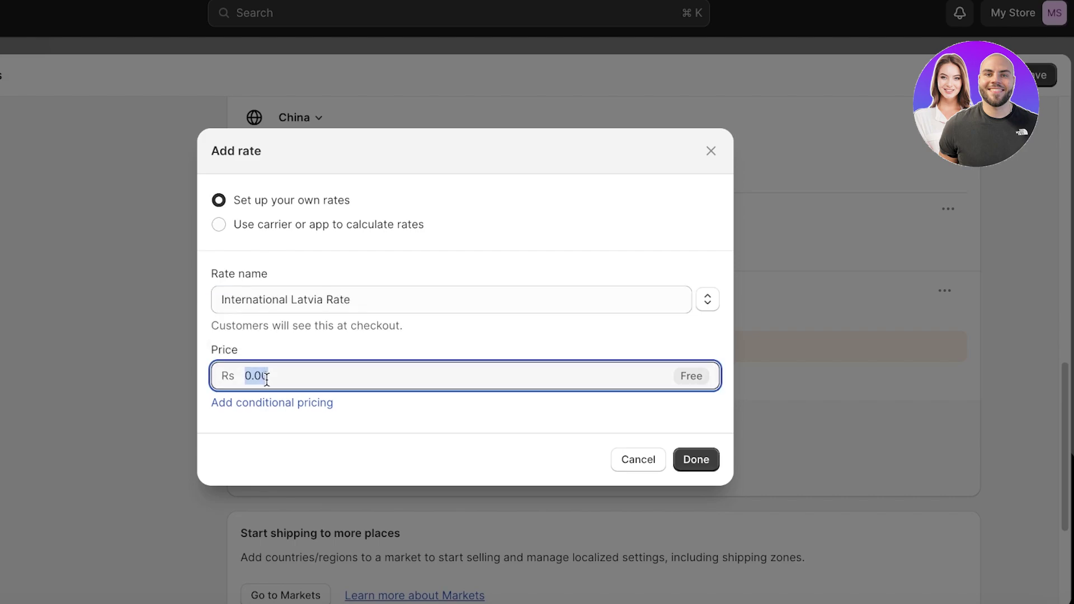
text(2000)
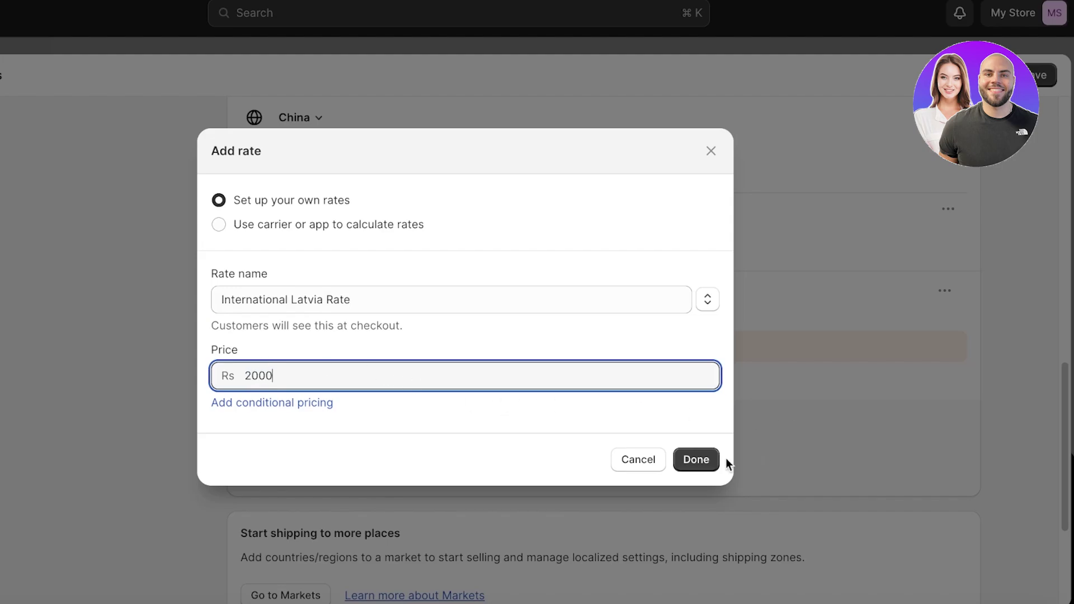
click(695, 459)
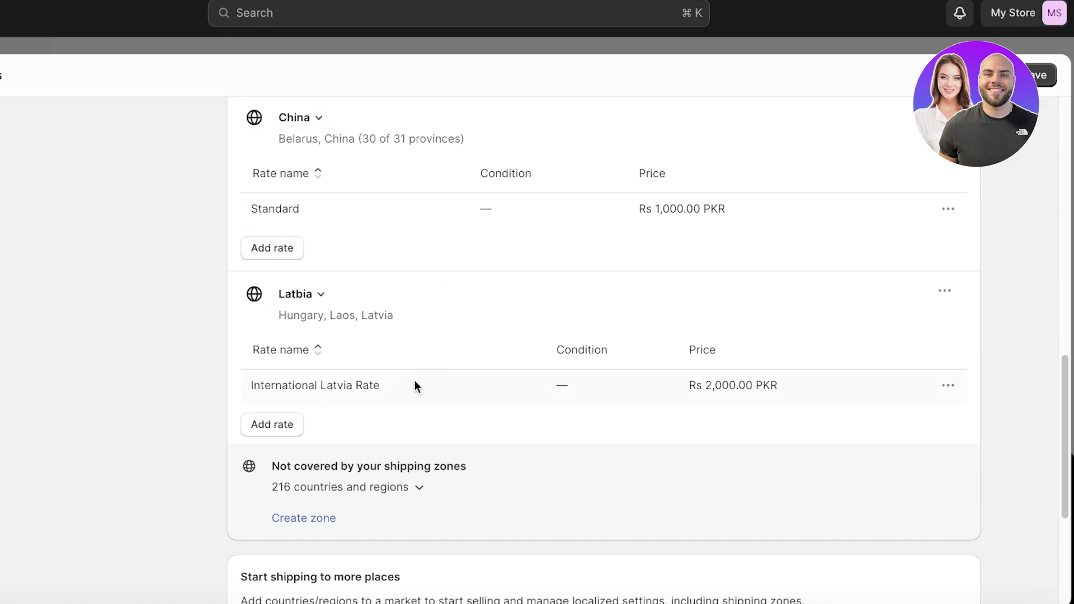
Step: Create a zone named 'International' that covers every country in the market
scroll(208, 453, up, 1)
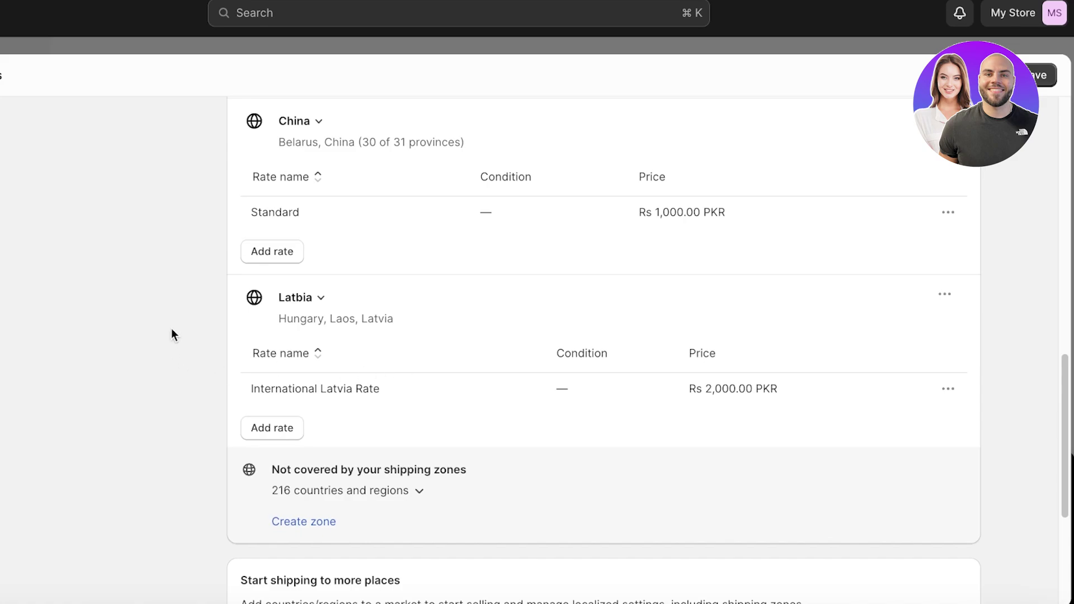
scroll(168, 331, up, 1)
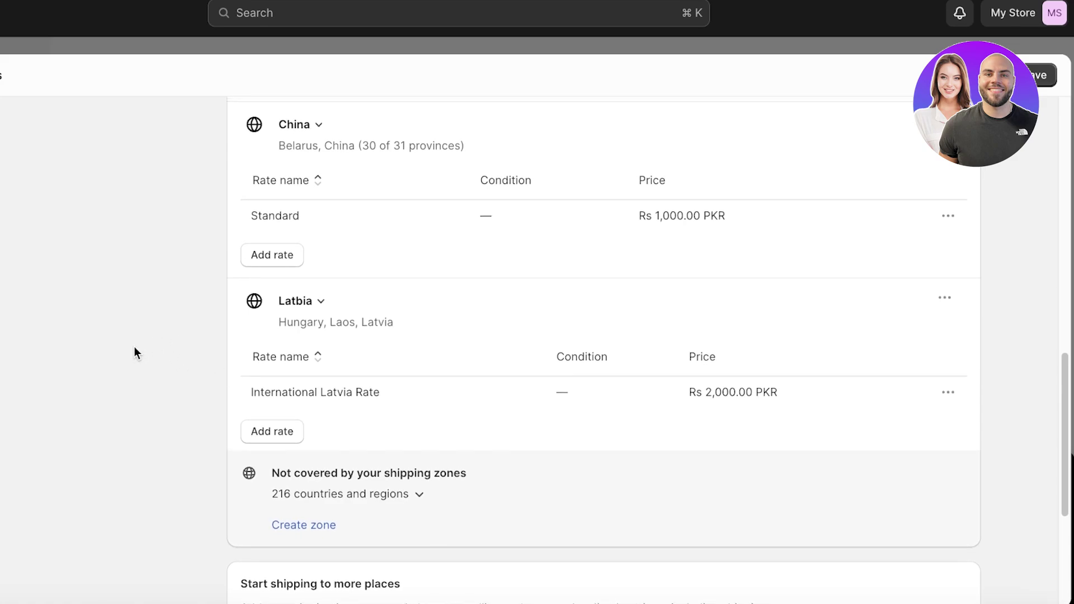
click(292, 525)
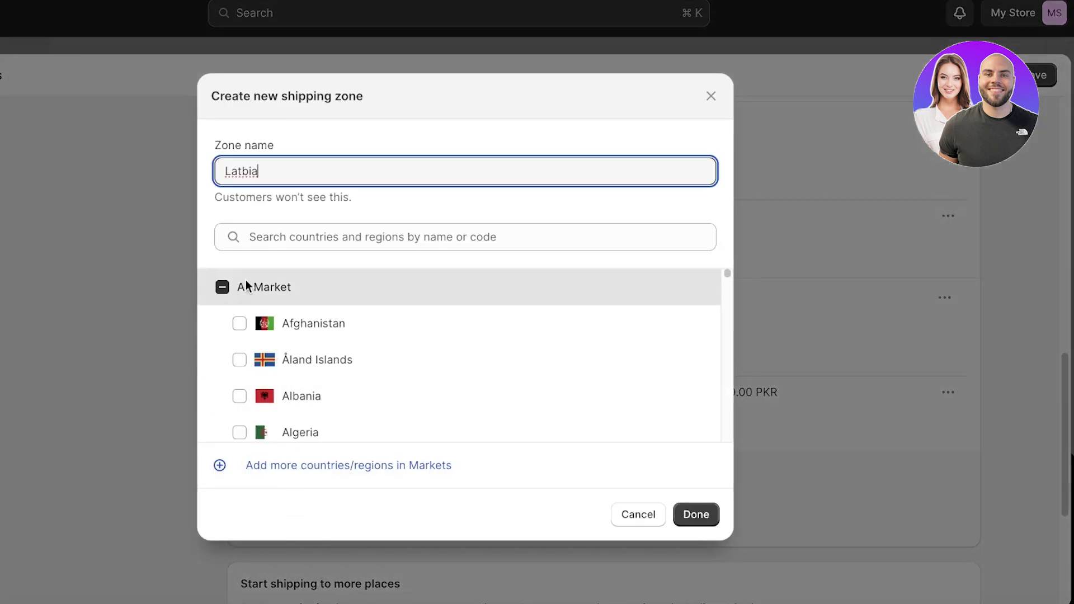
click(222, 287)
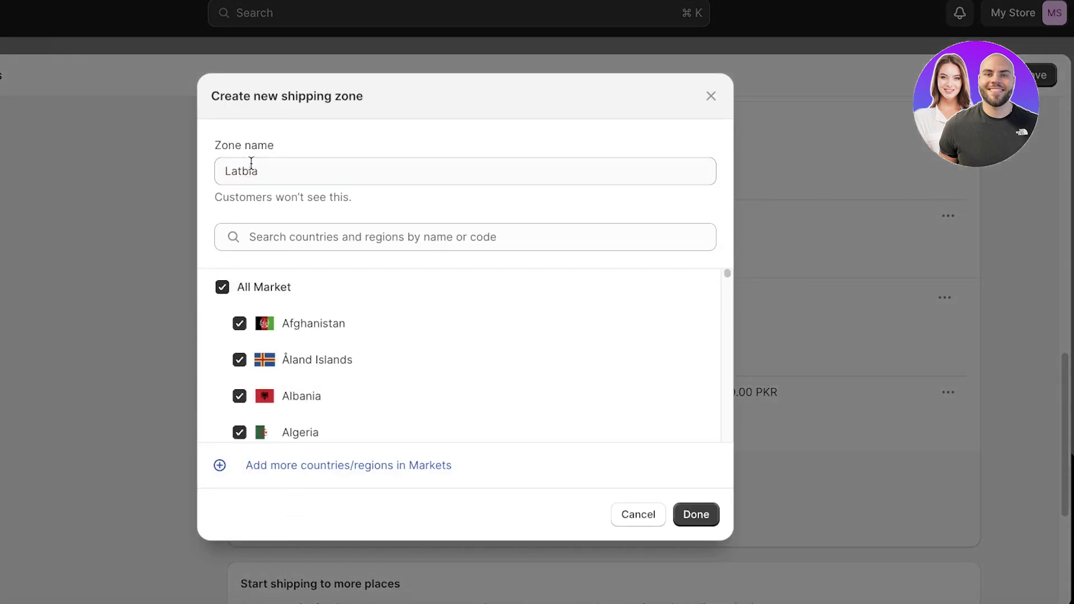
double_click(301, 174)
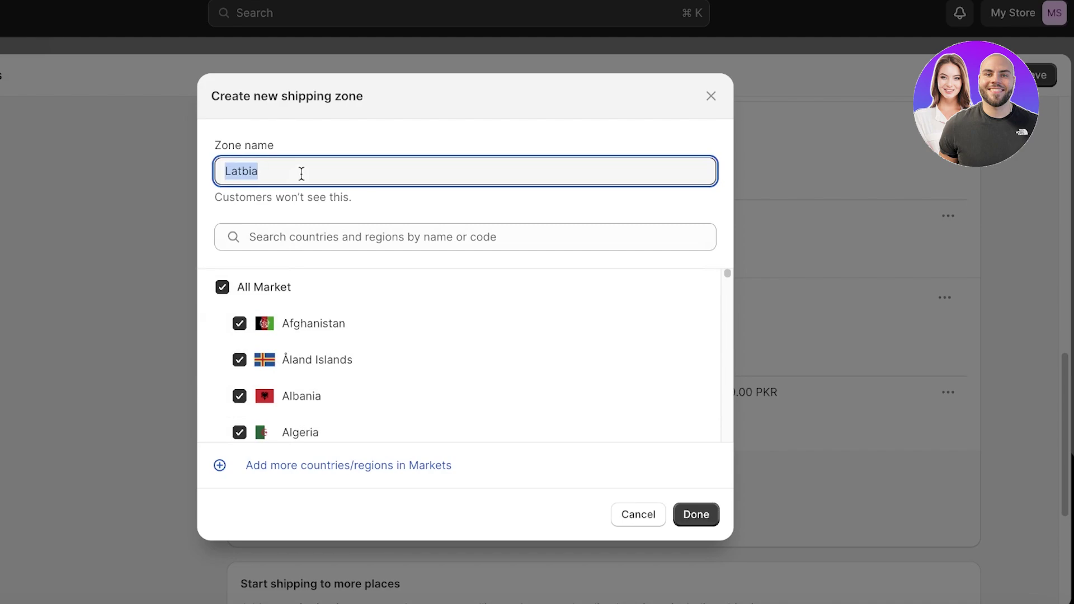
text(International)
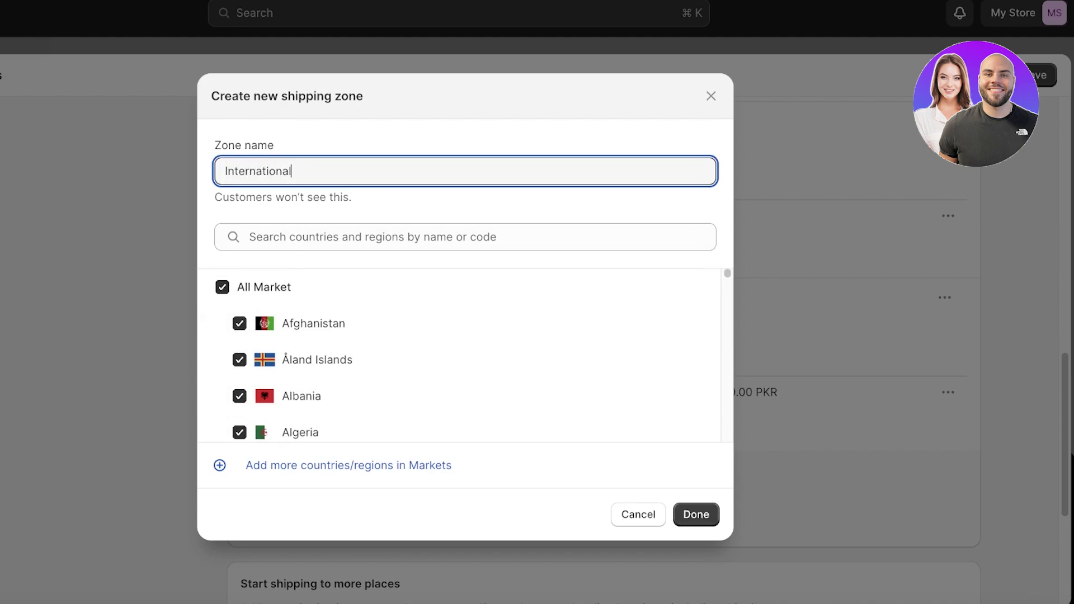
click(694, 514)
scroll(659, 346, down, 6)
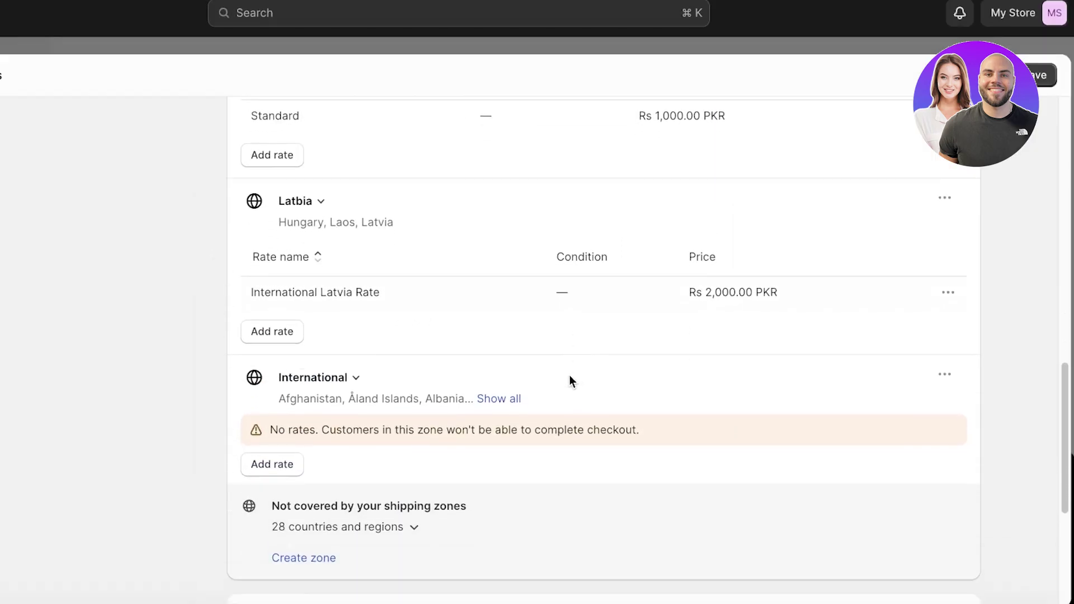
Step: Add a Standard rate to International at Rs 1,000 with an order-price-based condition
click(255, 217)
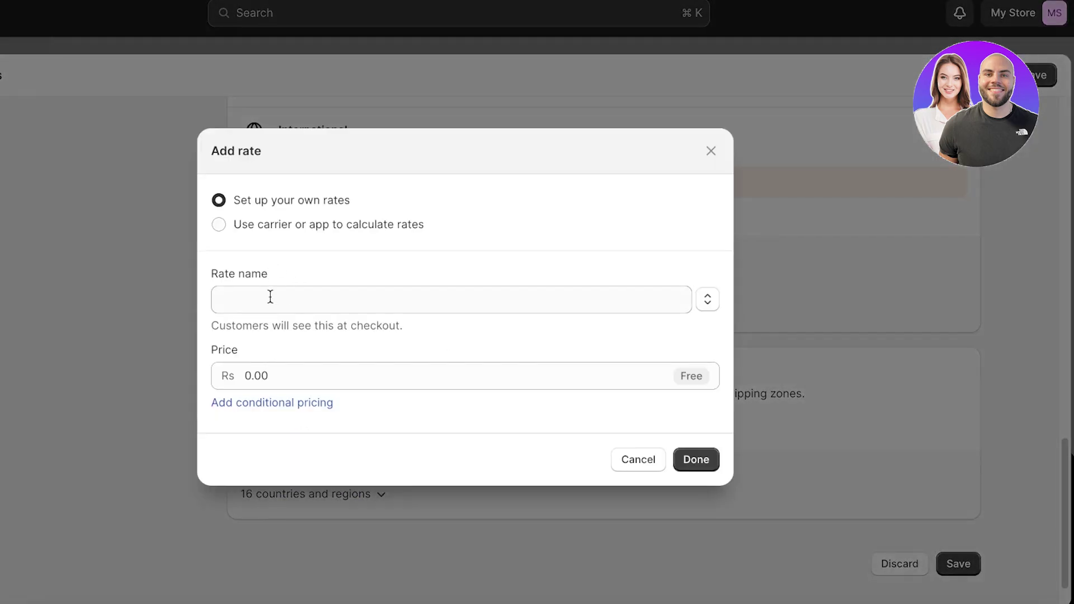
click(282, 307)
click(280, 324)
click(311, 403)
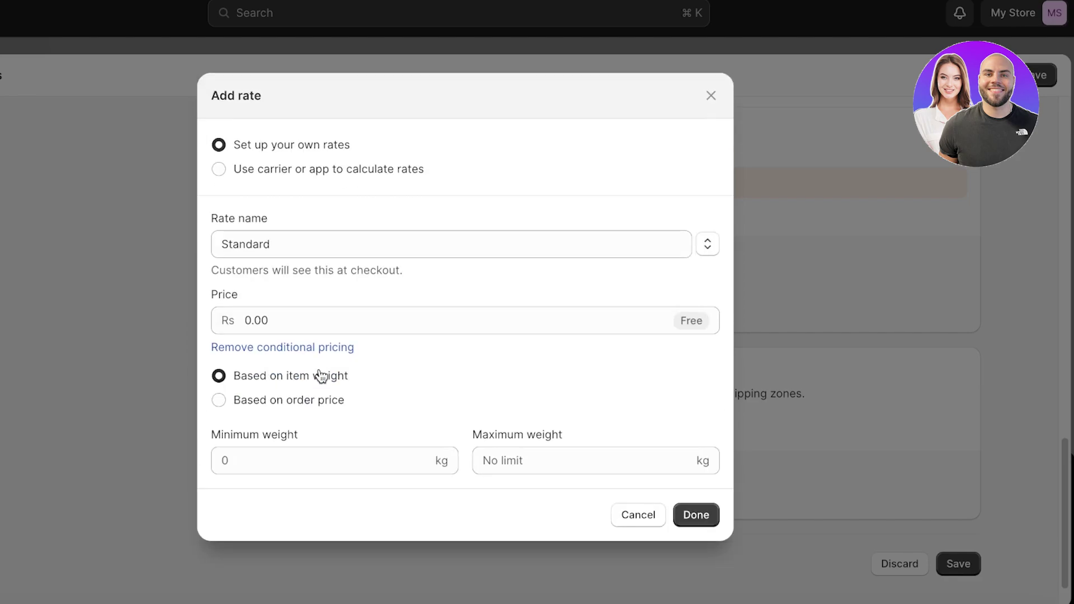
click(311, 401)
click(315, 320)
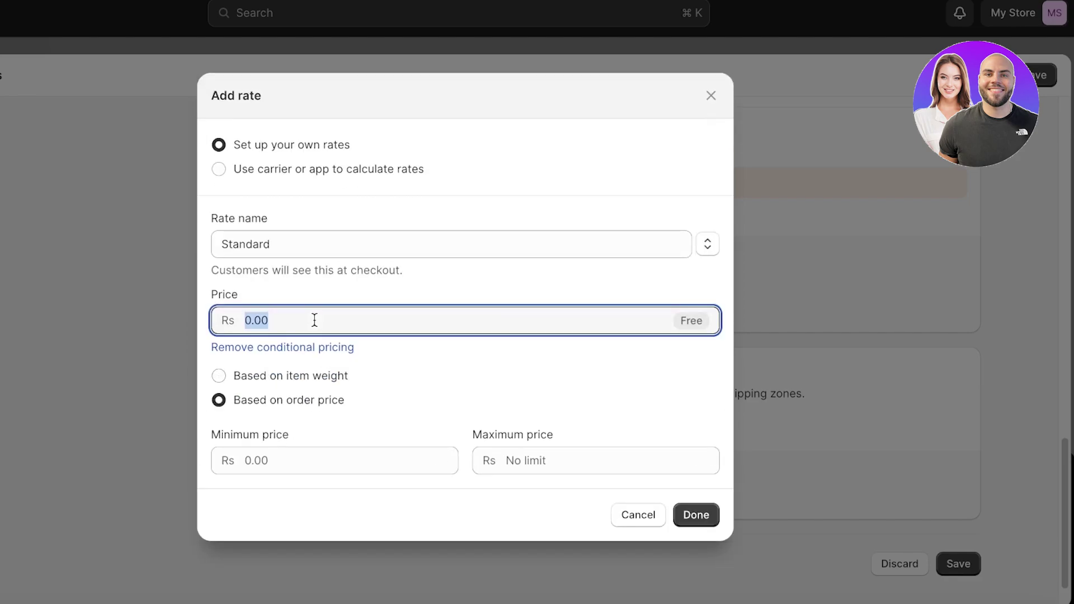
text(1000)
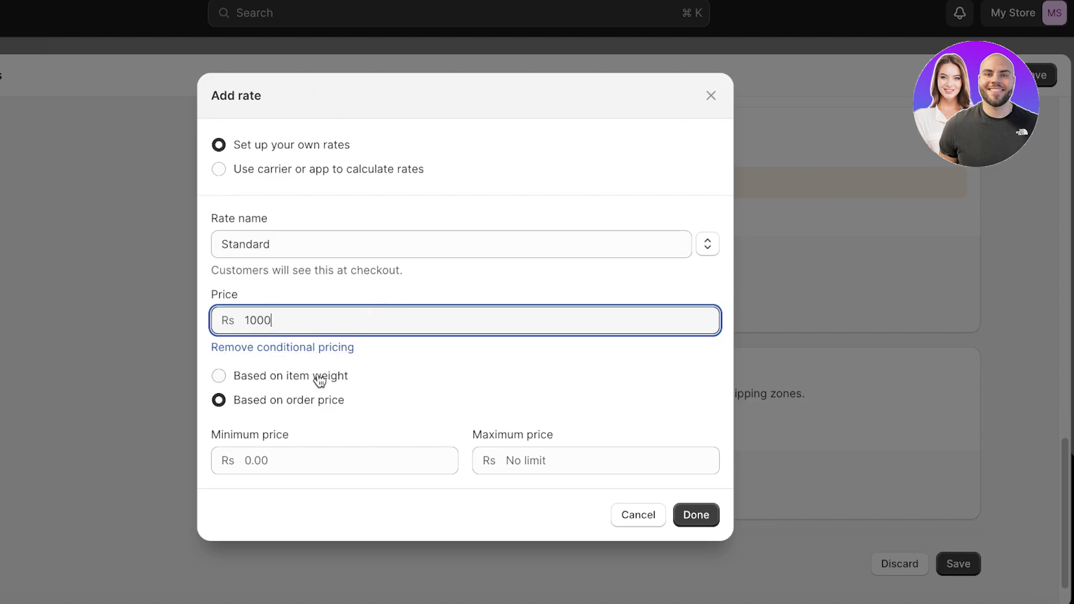
Step: Set the Standard rate's minimum order price to Rs 7,000 and confirm the rate
click(337, 448)
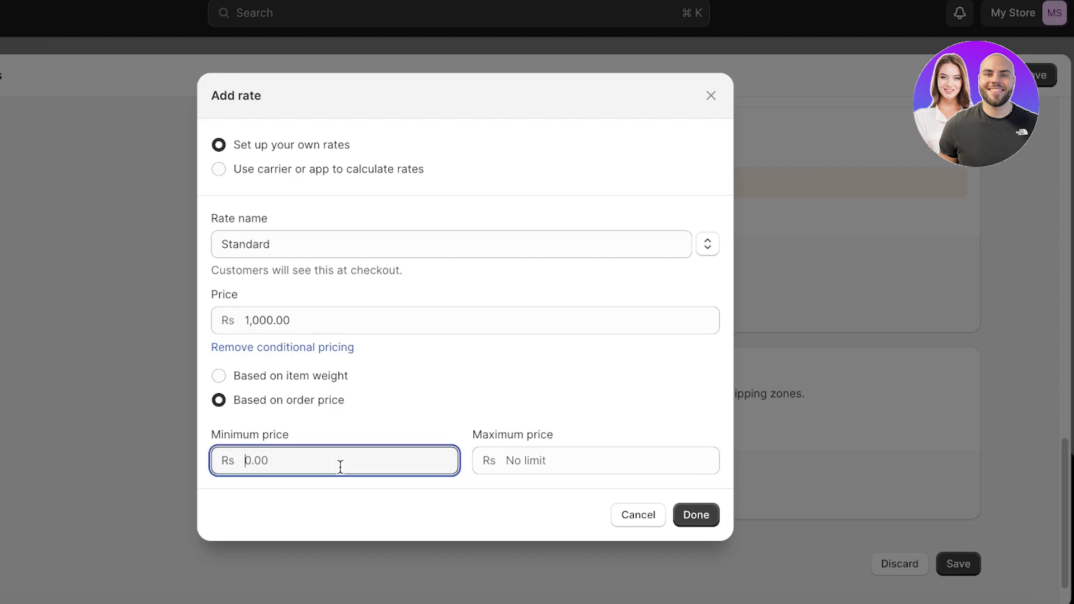
text(5)
key(BackSpace)
text(0)
key(BackSpace)
text(7000)
click(686, 515)
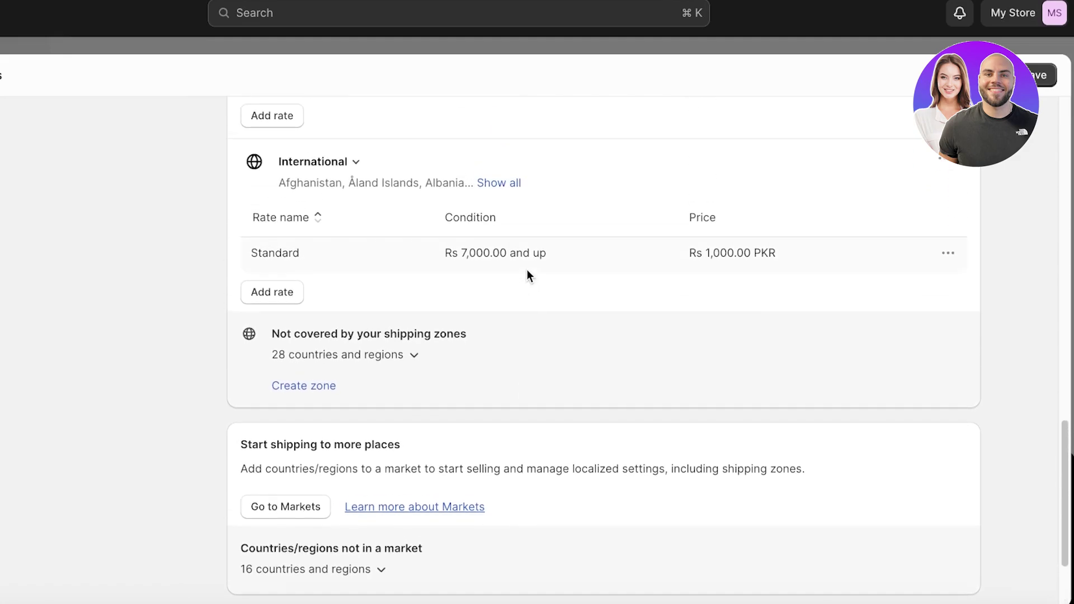
Step: Scroll through the shipping profile to review the configured zones and rates
scroll(570, 246, up, 8)
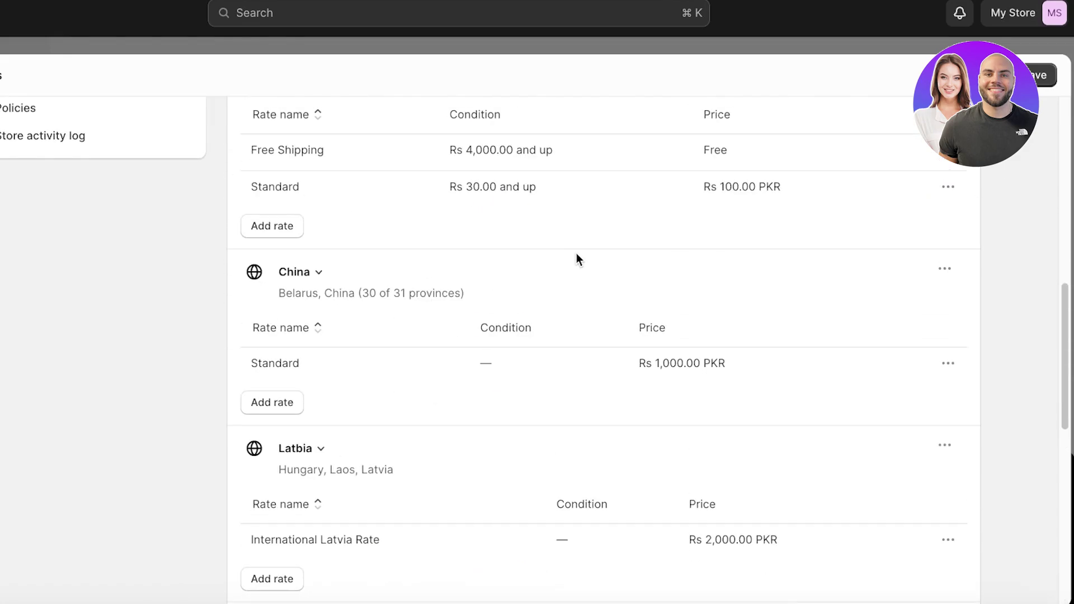
scroll(545, 189, up, 15)
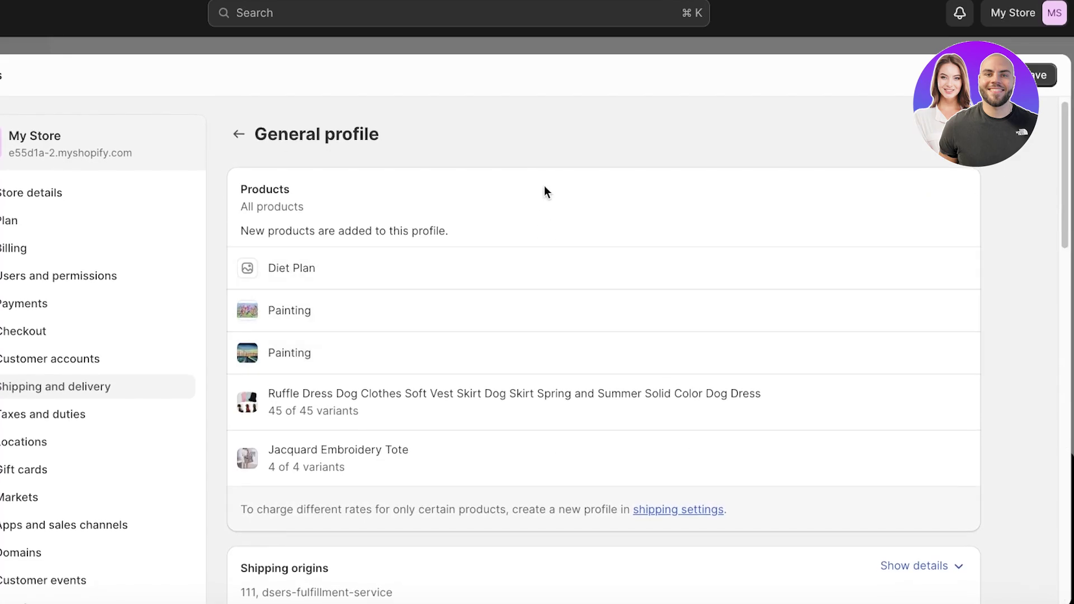
scroll(515, 256, down, 8)
scroll(538, 254, up, 8)
scroll(437, 398, down, 7)
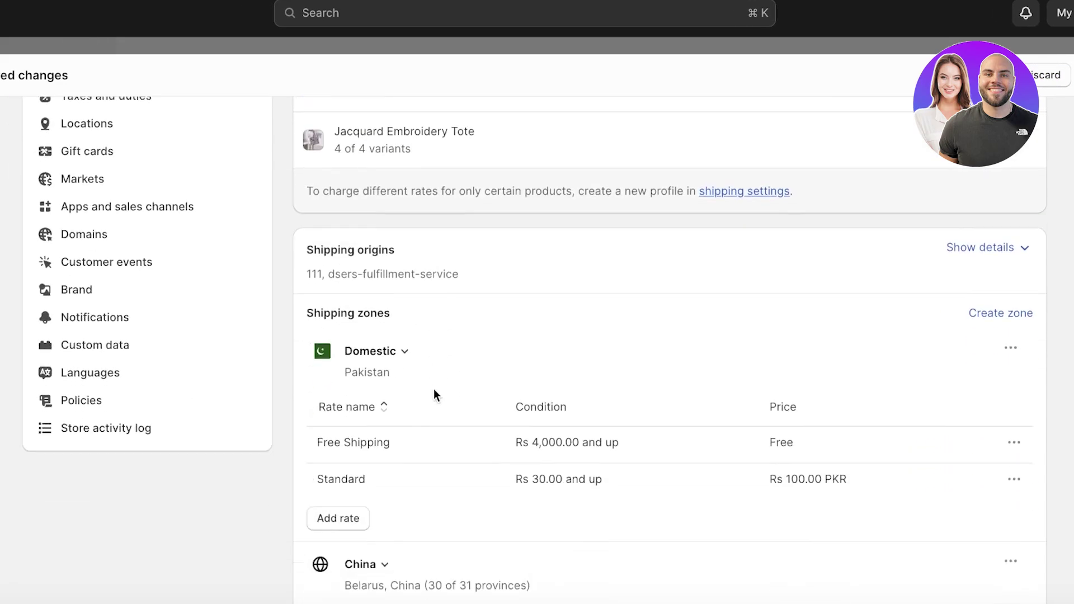
scroll(737, 185, down, 10)
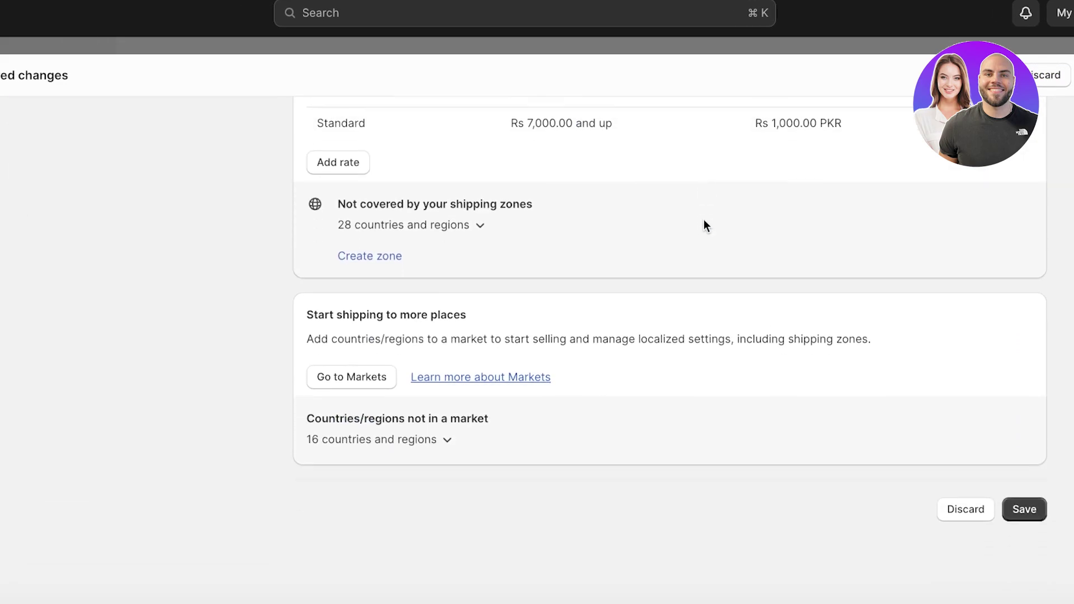
scroll(690, 208, up, 10)
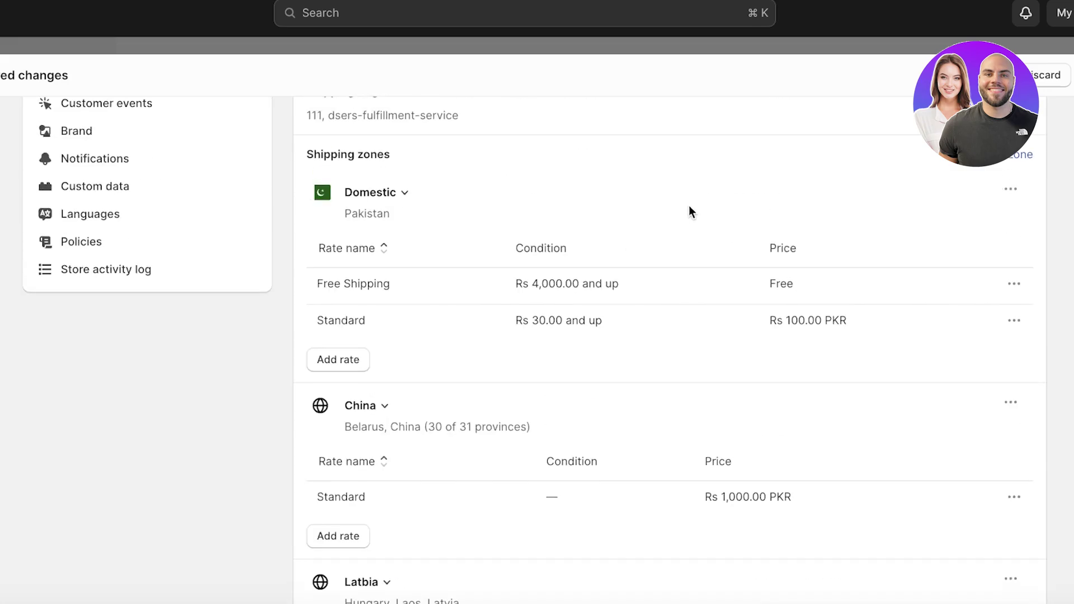
scroll(690, 210, up, 3)
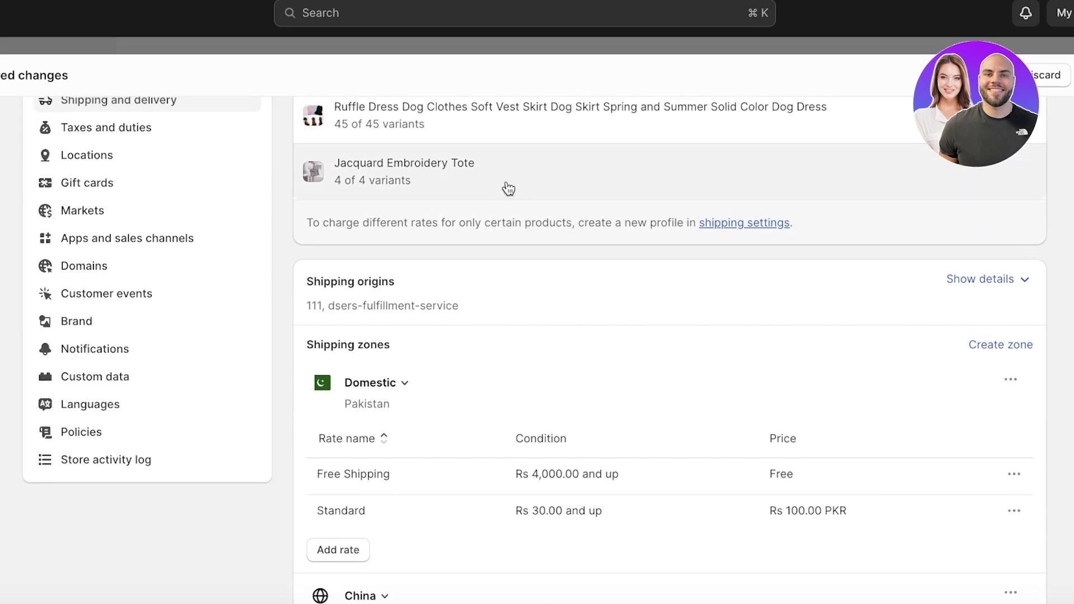
scroll(597, 270, up, 1)
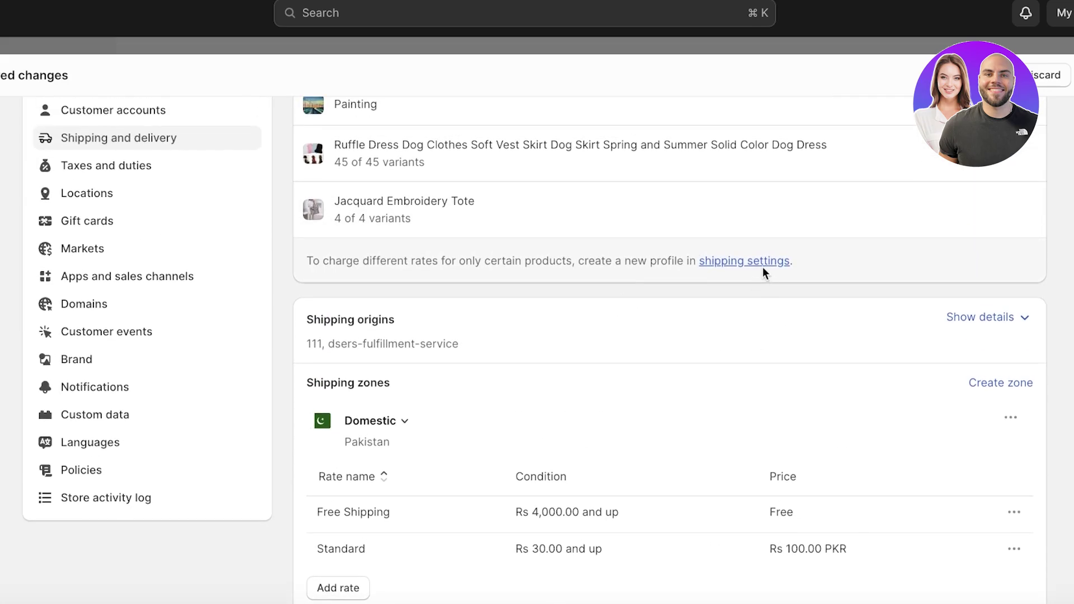
Step: Head back toward Shipping and delivery settings, choosing Stay at the unsaved-changes prompt
click(763, 260)
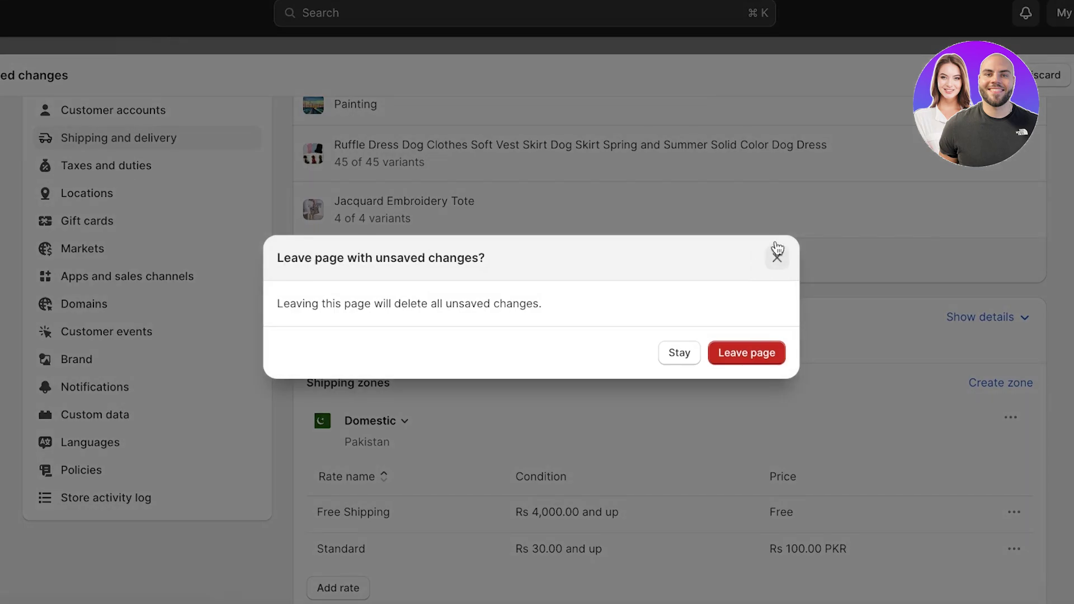
click(693, 355)
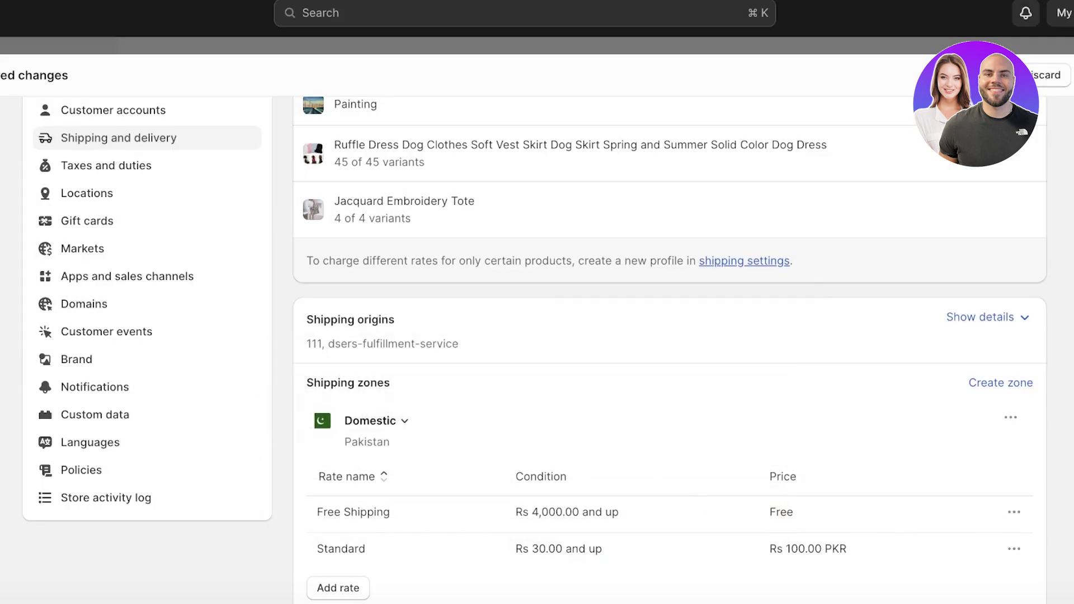
click(769, 261)
click(777, 258)
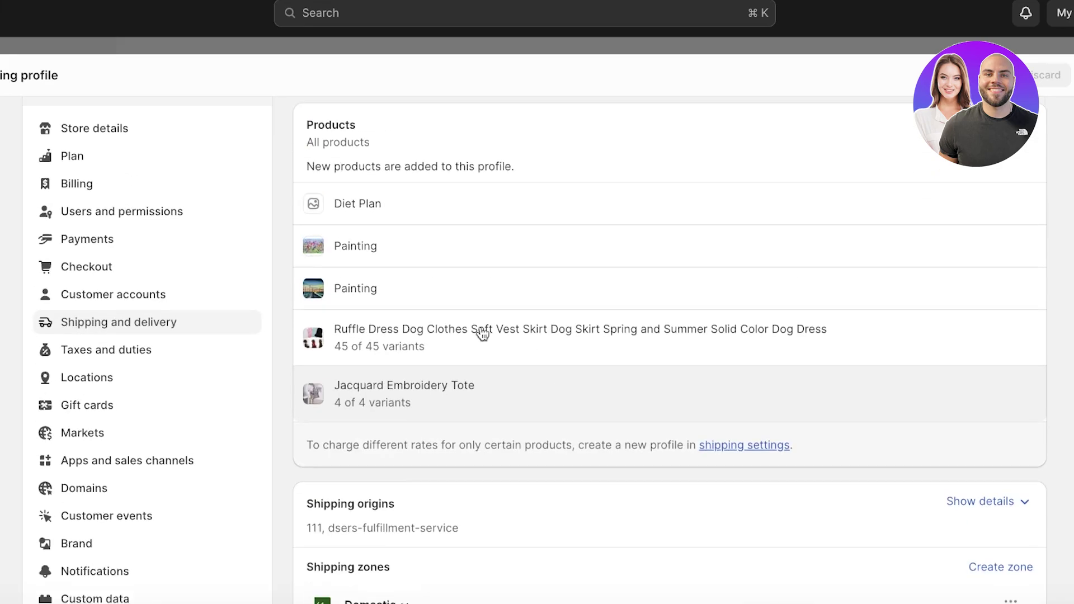
click(767, 445)
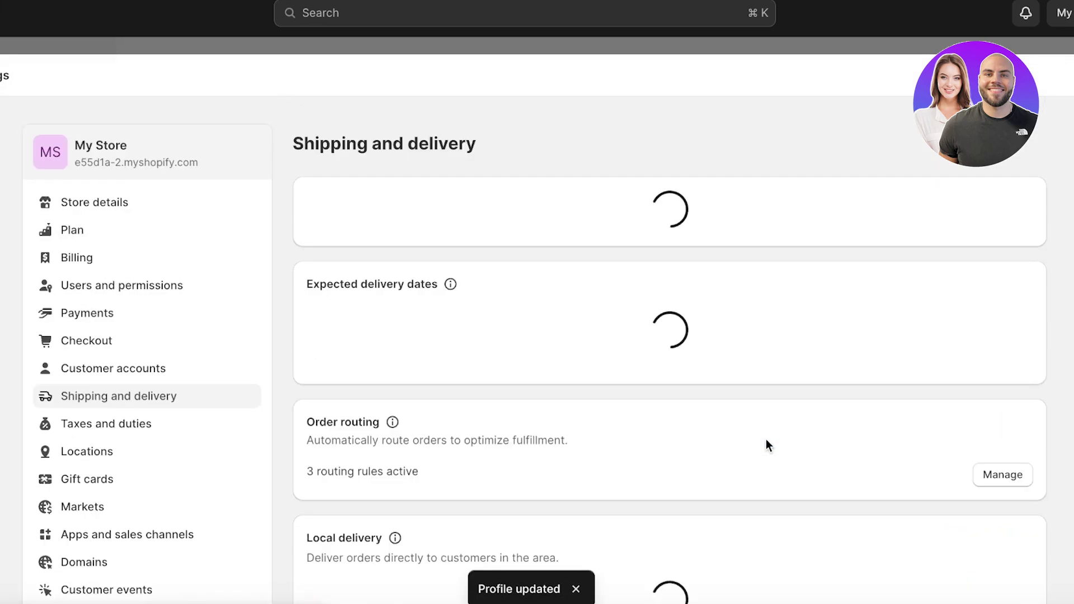
scroll(508, 332, down, 6)
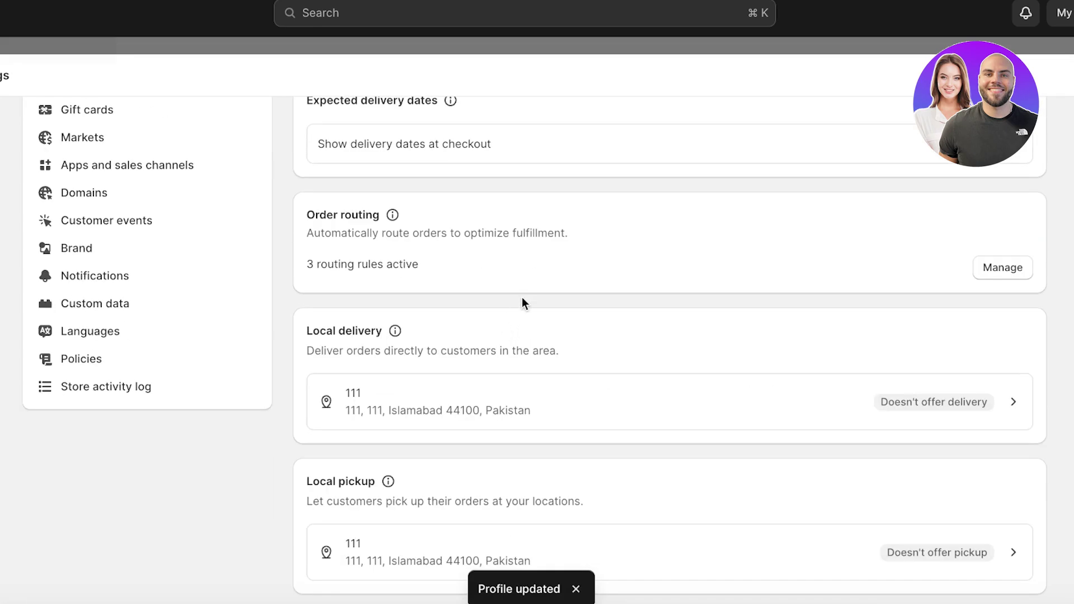
scroll(132, 233, up, 6)
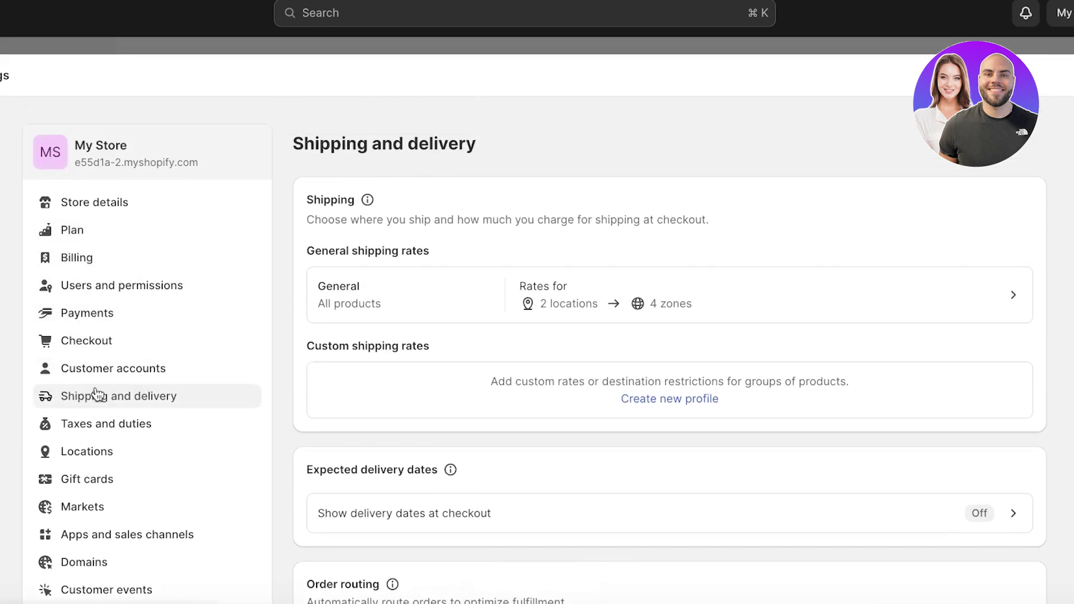
scroll(877, 330, down, 7)
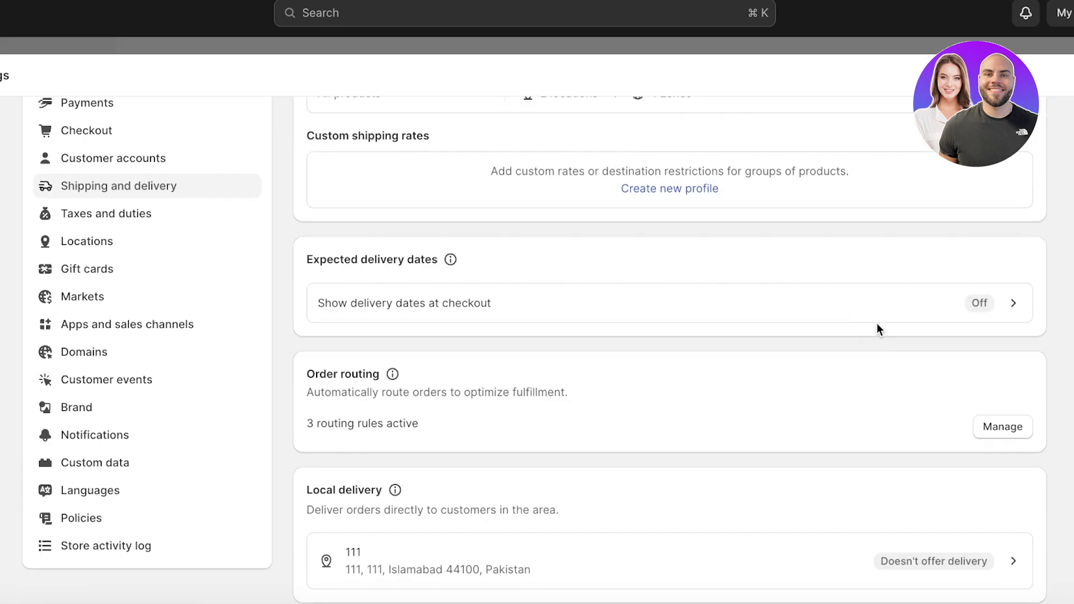
scroll(595, 351, up, 4)
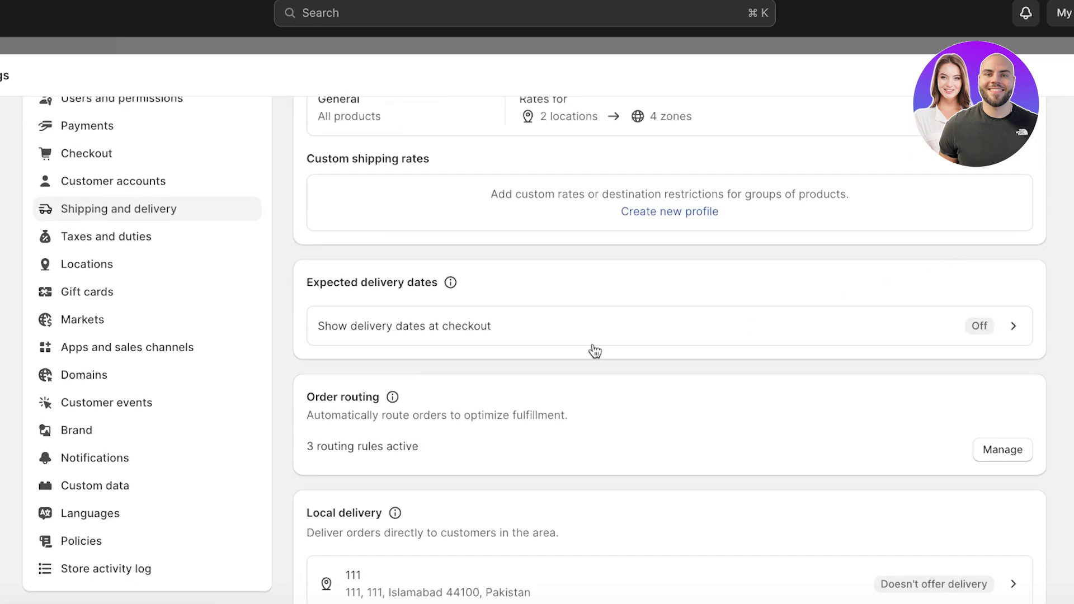
click(507, 322)
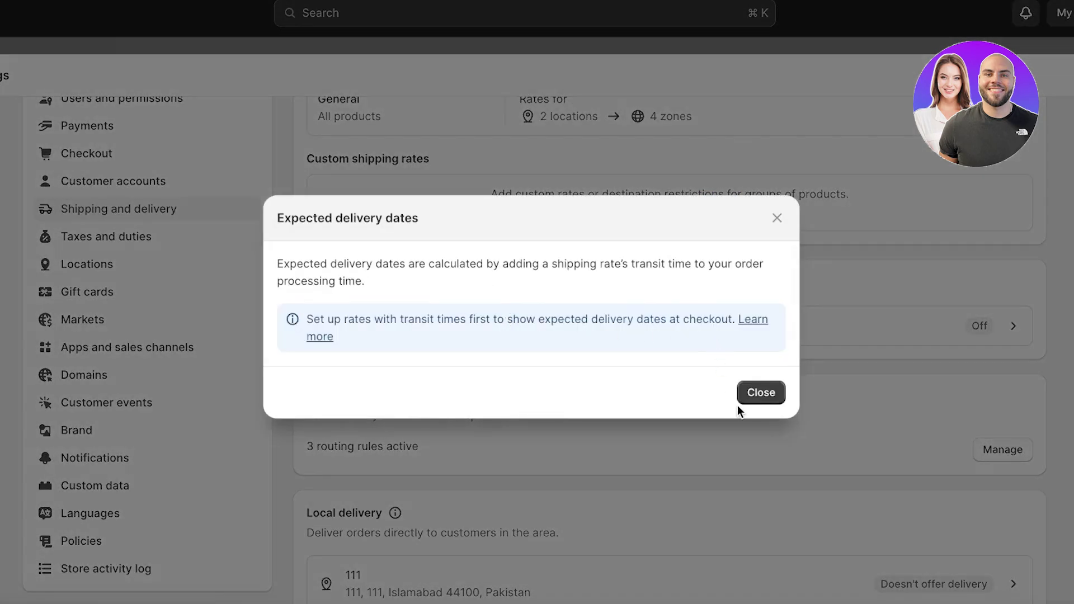
click(751, 393)
scroll(765, 358, down, 3)
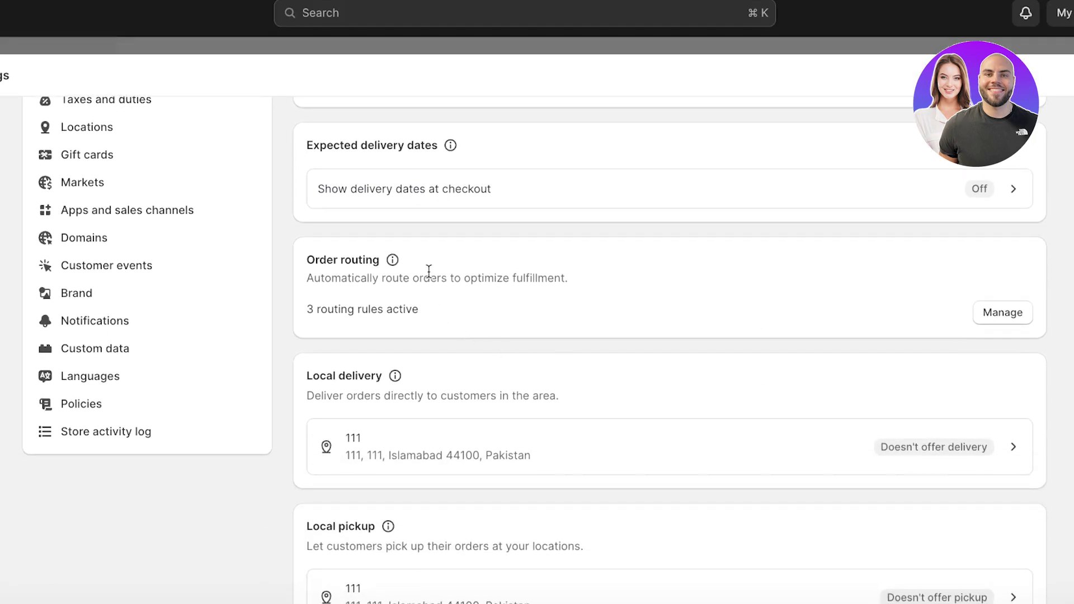
scroll(376, 286, up, 1)
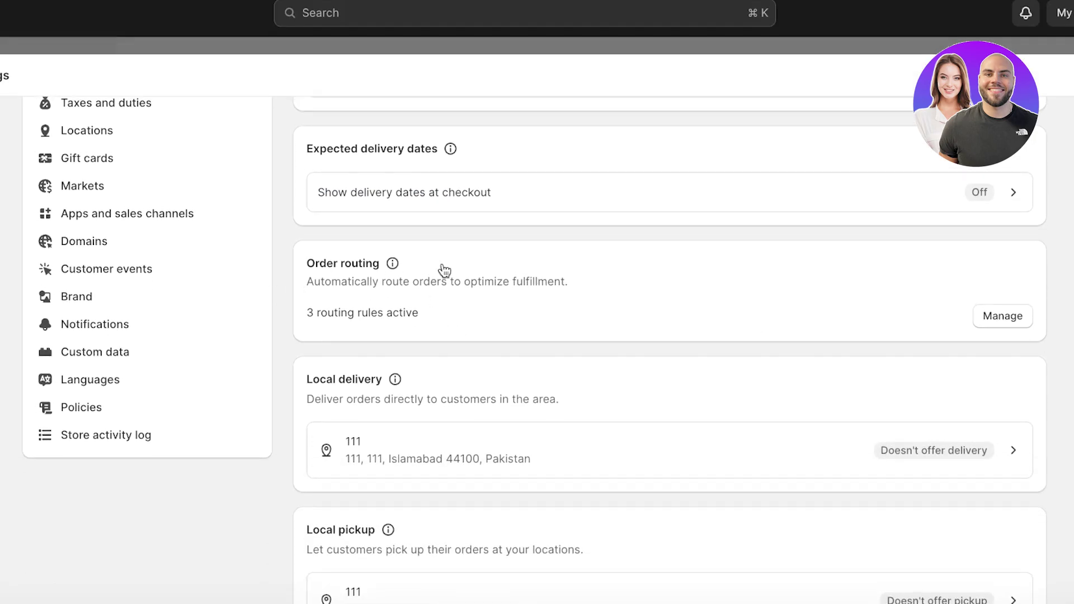
scroll(492, 287, down, 3)
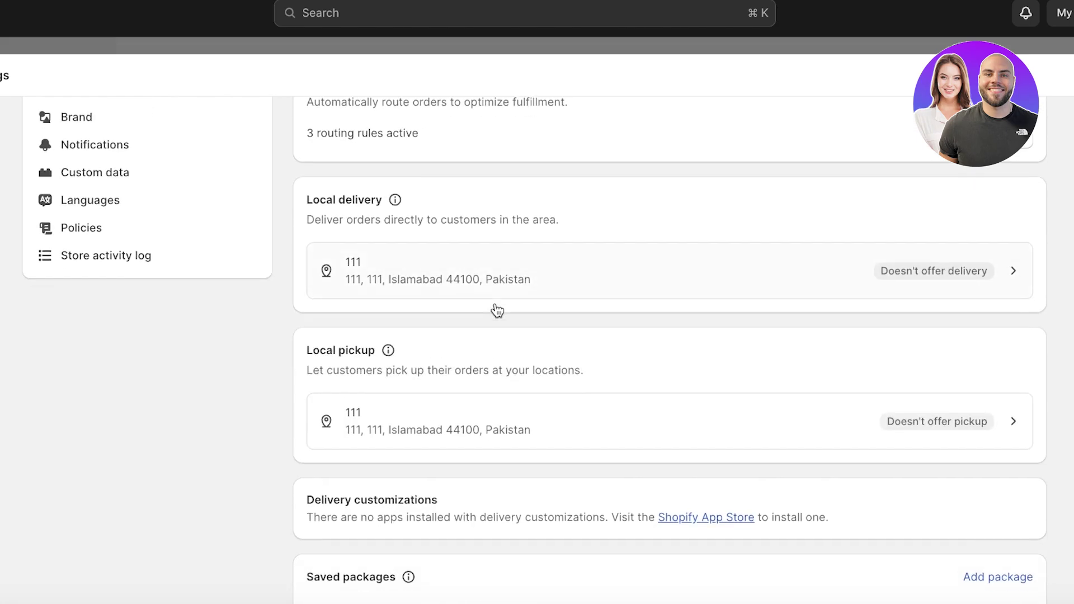
click(326, 262)
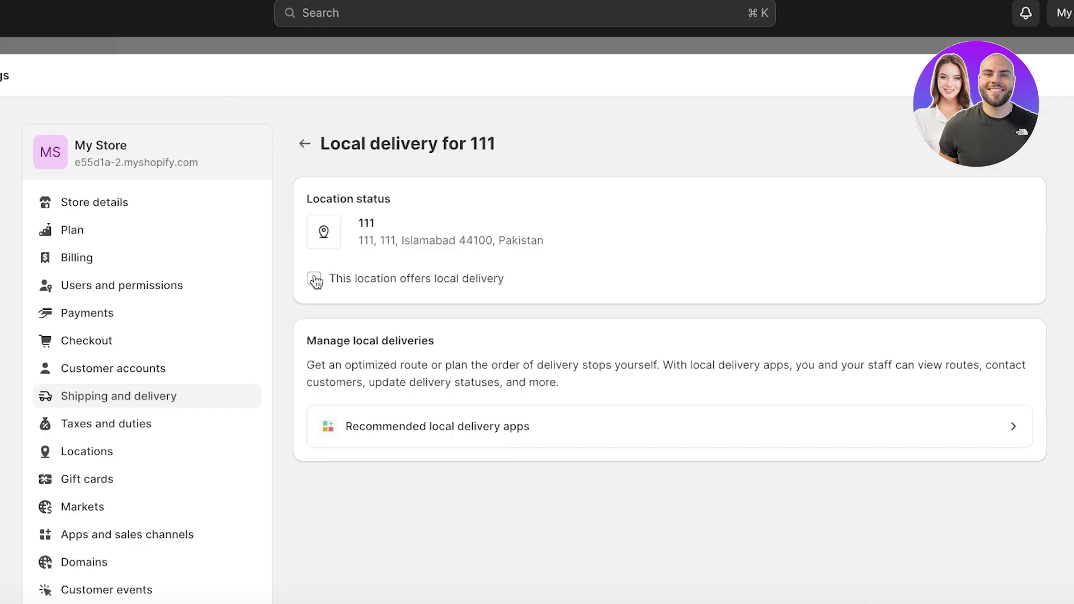
click(315, 278)
scroll(635, 251, down, 2)
scroll(630, 261, down, 1)
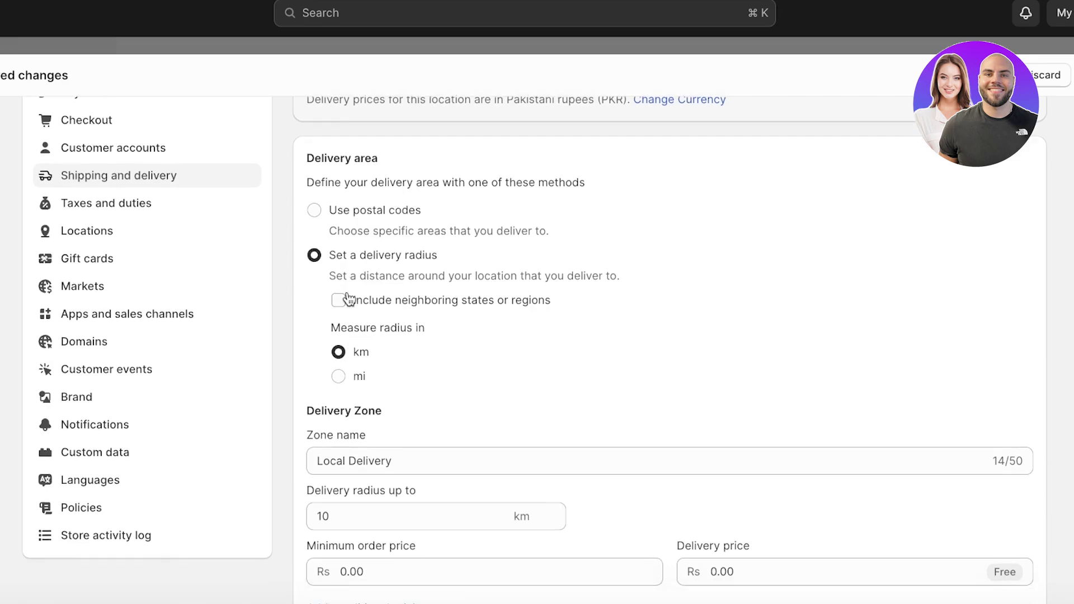
scroll(380, 263, down, 5)
scroll(420, 230, up, 3)
scroll(608, 230, up, 3)
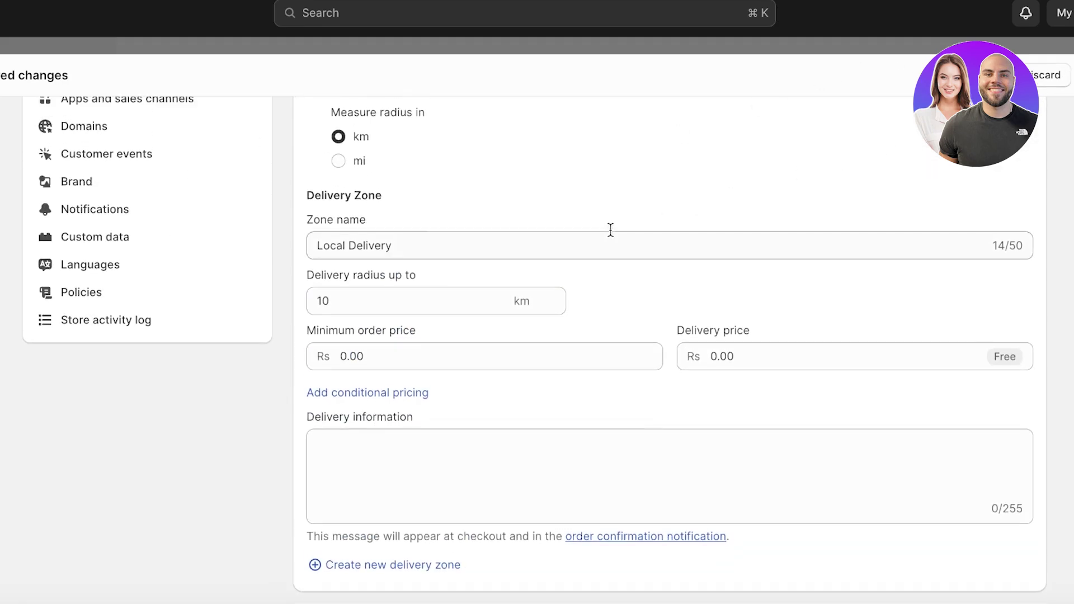
click(205, 163)
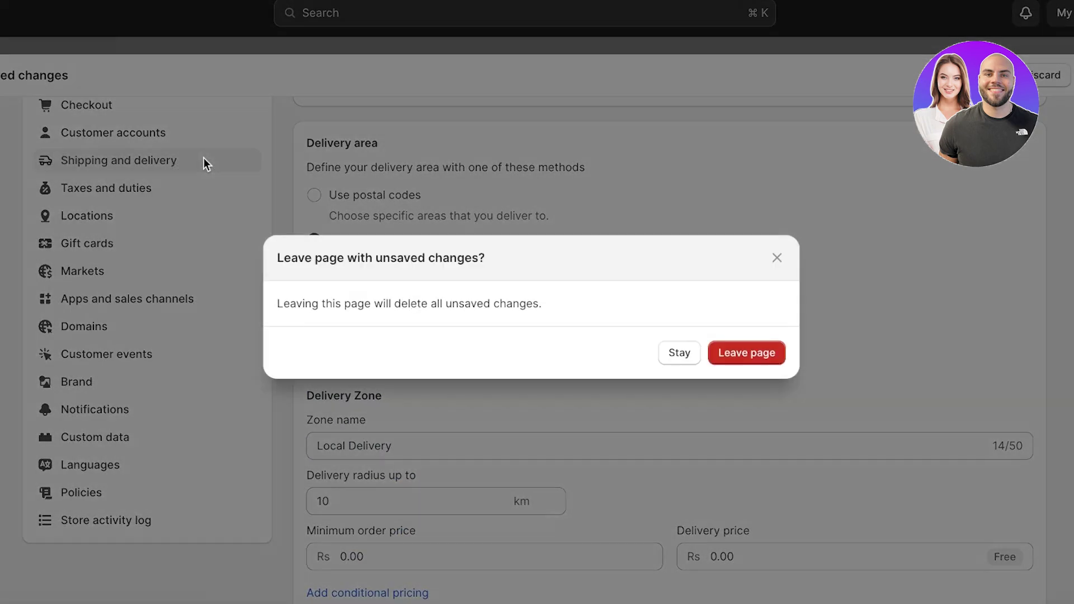
click(746, 353)
scroll(481, 335, down, 5)
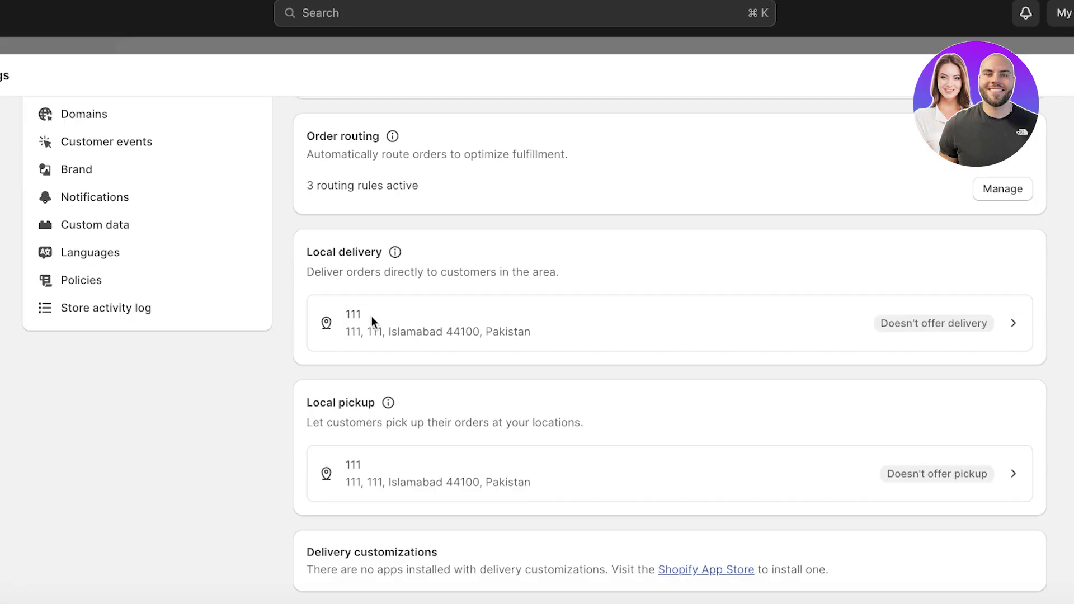
scroll(336, 353, down, 4)
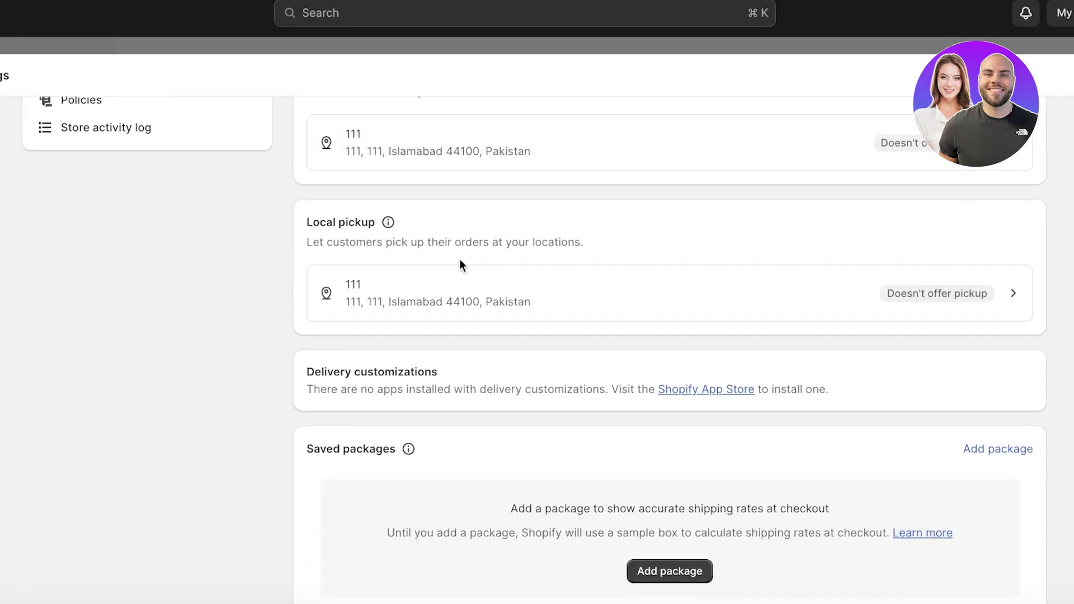
scroll(453, 317, down, 4)
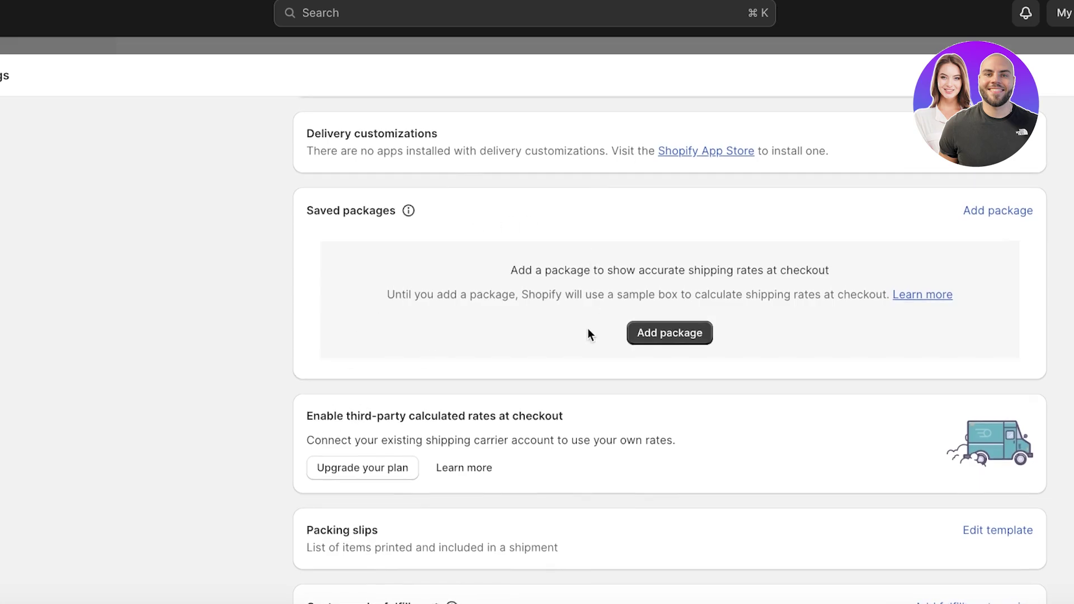
scroll(587, 330, up, 1)
scroll(587, 330, up, 10)
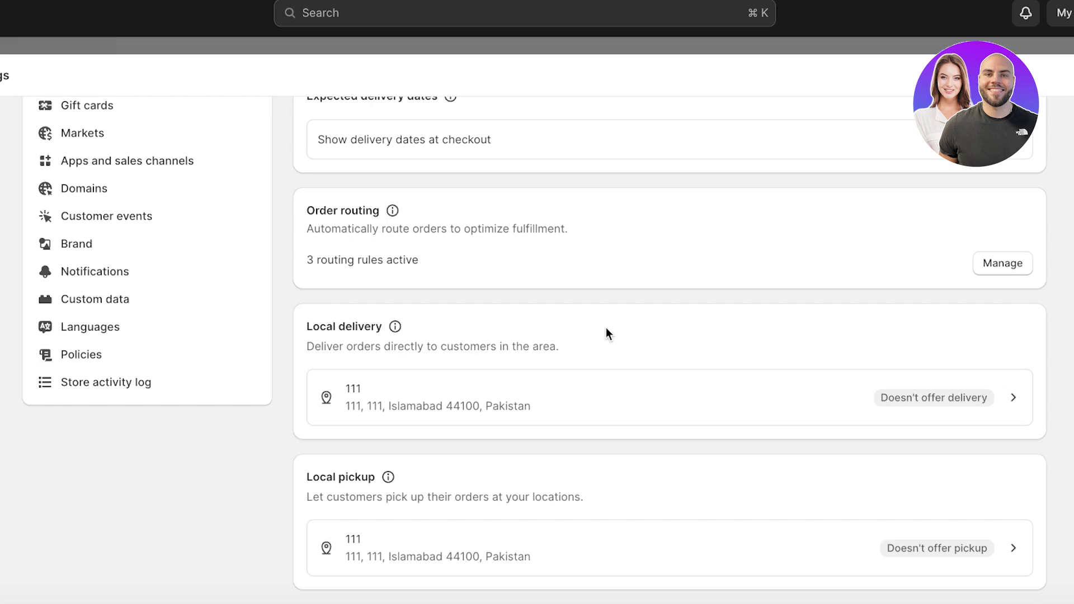
scroll(626, 333, down, 10)
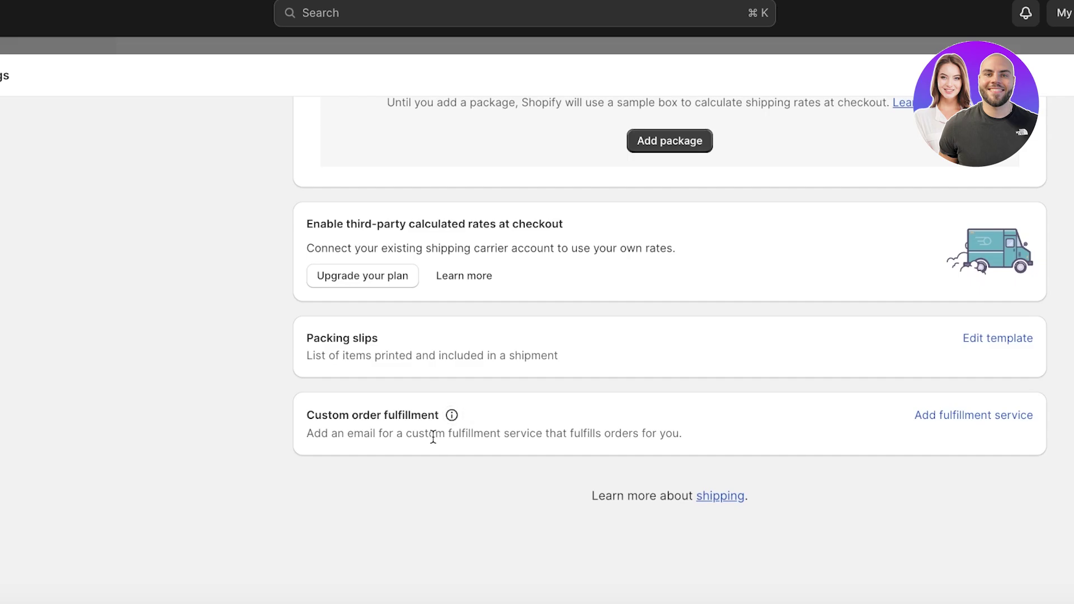
scroll(429, 450, up, 5)
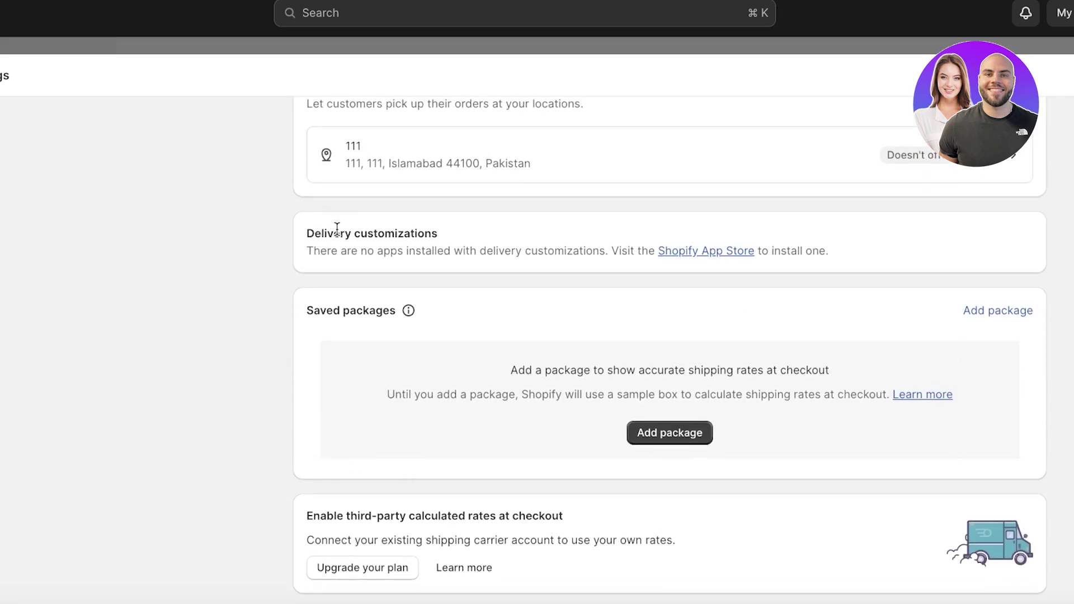
scroll(447, 311, up, 12)
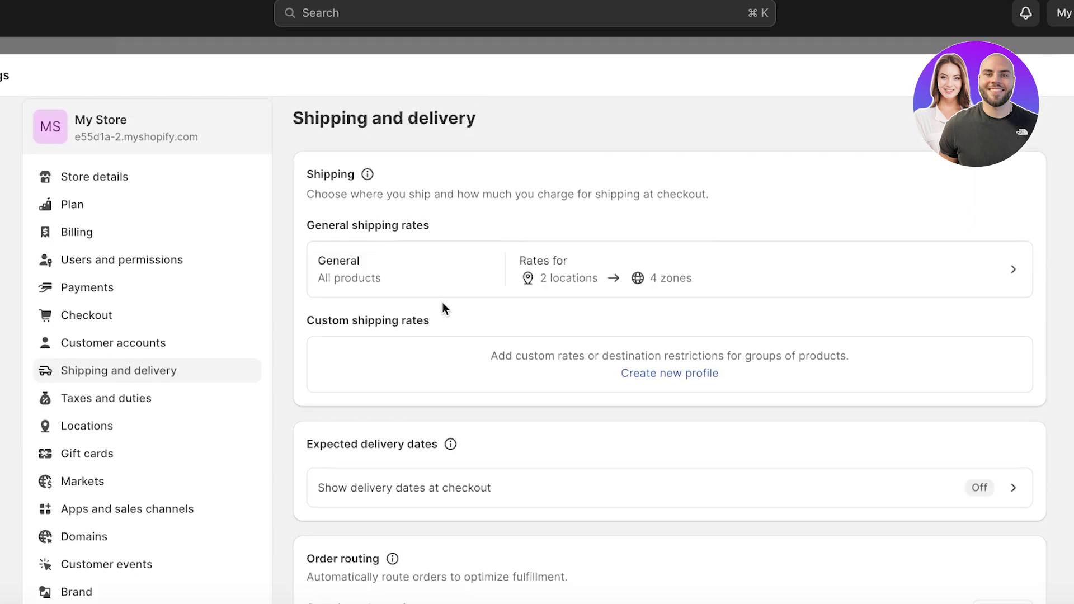
scroll(441, 302, down, 11)
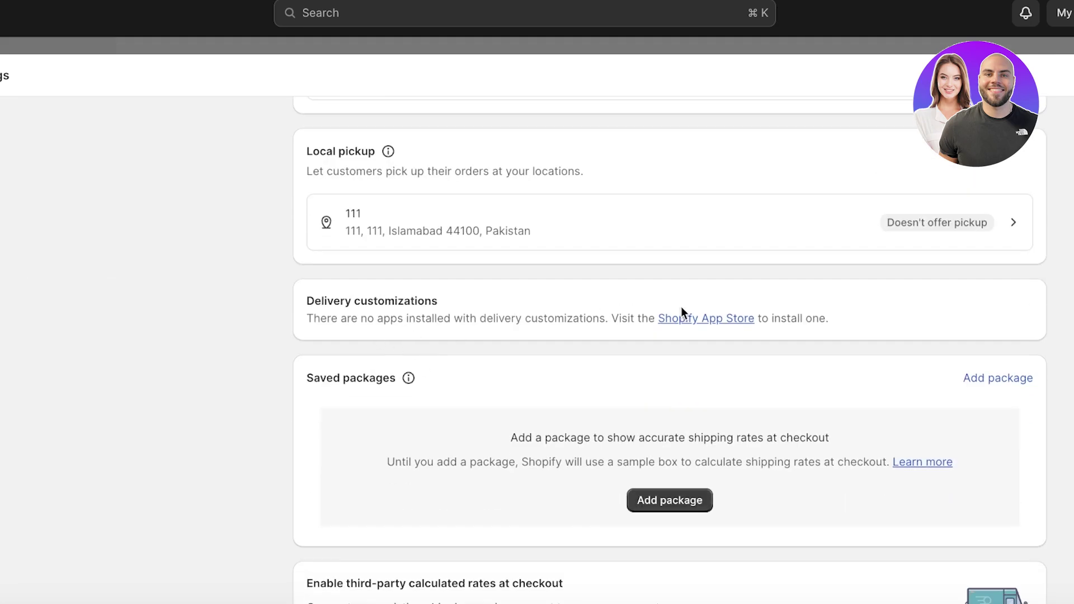